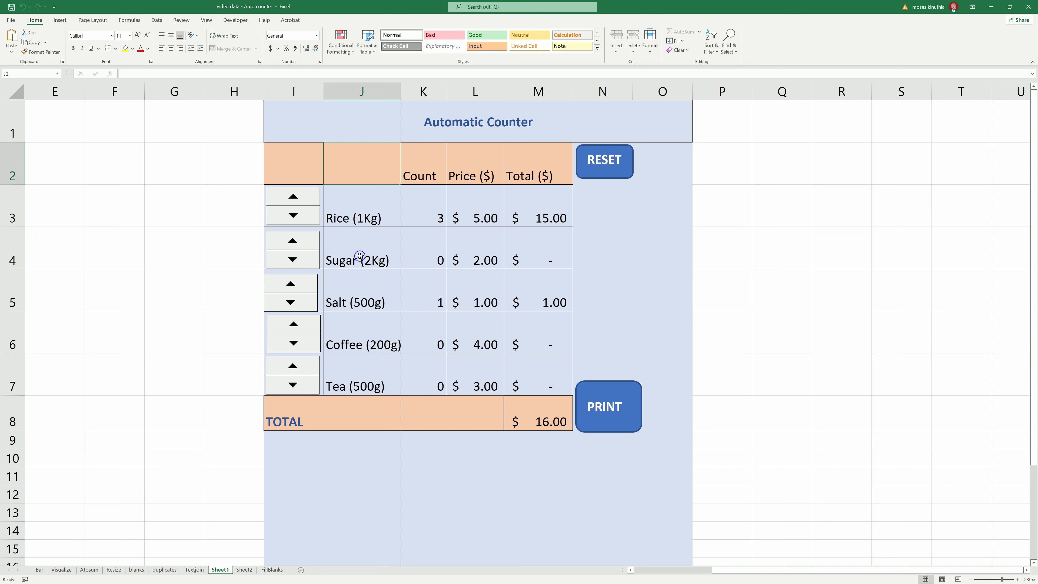
- Raise the Rice count in K3 to 11 with its spin button
click(424, 209)
click(300, 197)
click(300, 197)
click(302, 197)
click(302, 197)
click(301, 197)
click(301, 197)
click(301, 197)
click(293, 197)
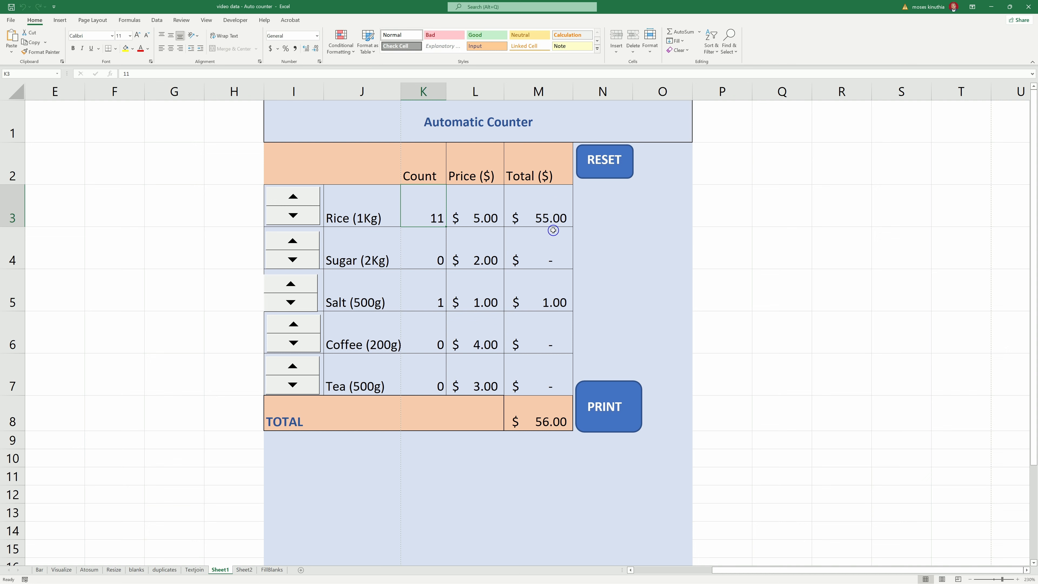
- Raise the Sugar and Salt counts to 2, check the M8 grand total formula, then run RESET
click(290, 245)
click(290, 245)
click(305, 284)
click(535, 417)
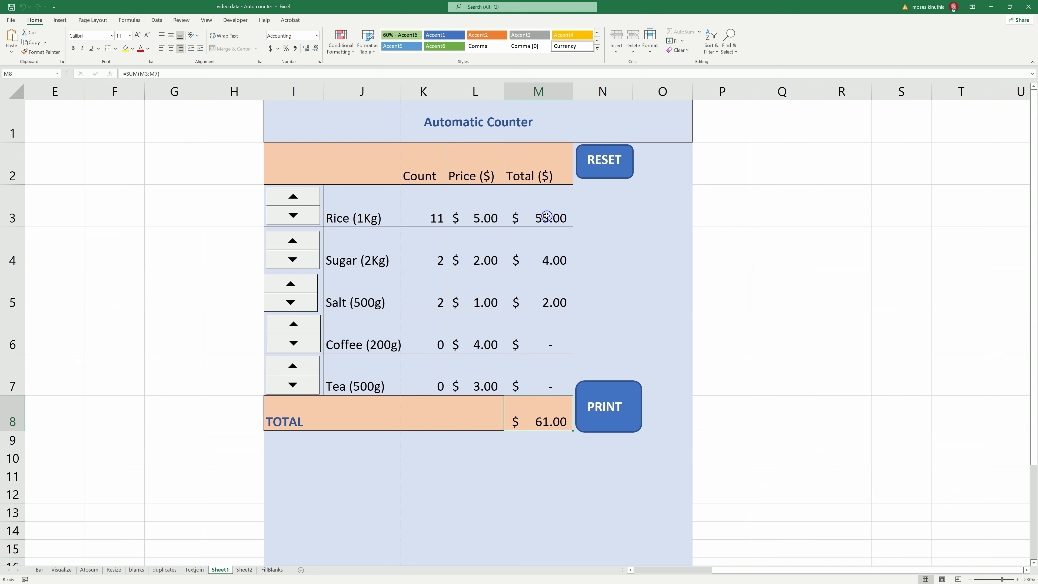
click(537, 417)
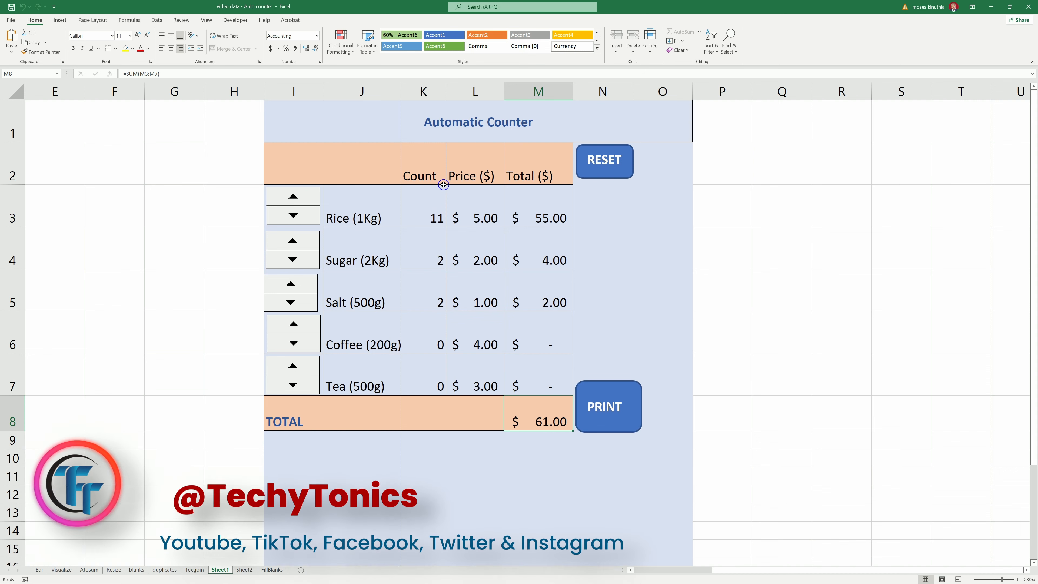
click(602, 164)
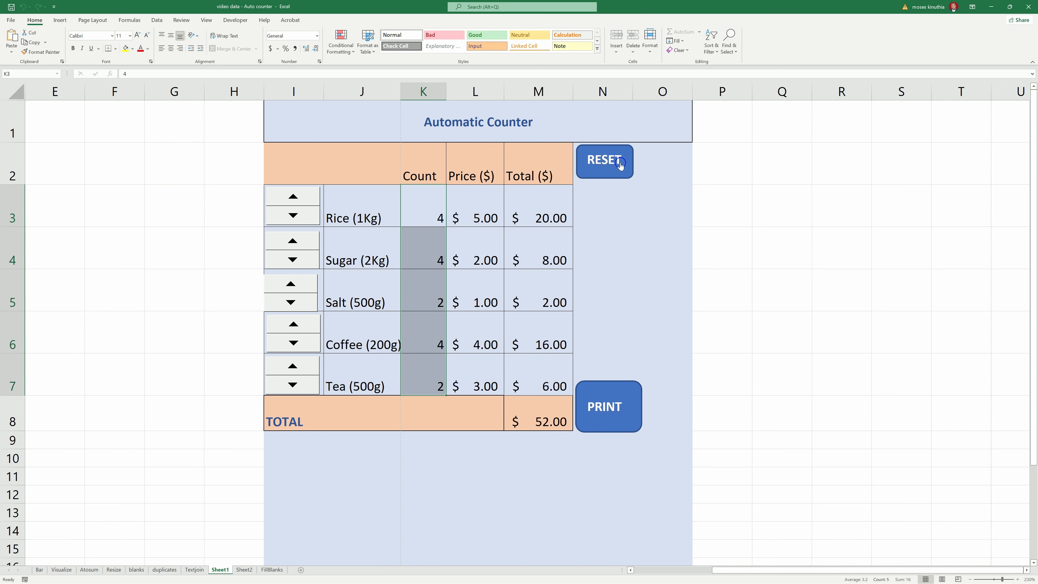
- Enter 0 in K3, then fill 0 into all count cells K3:K7 with Ctrl+Enter
click(441, 215)
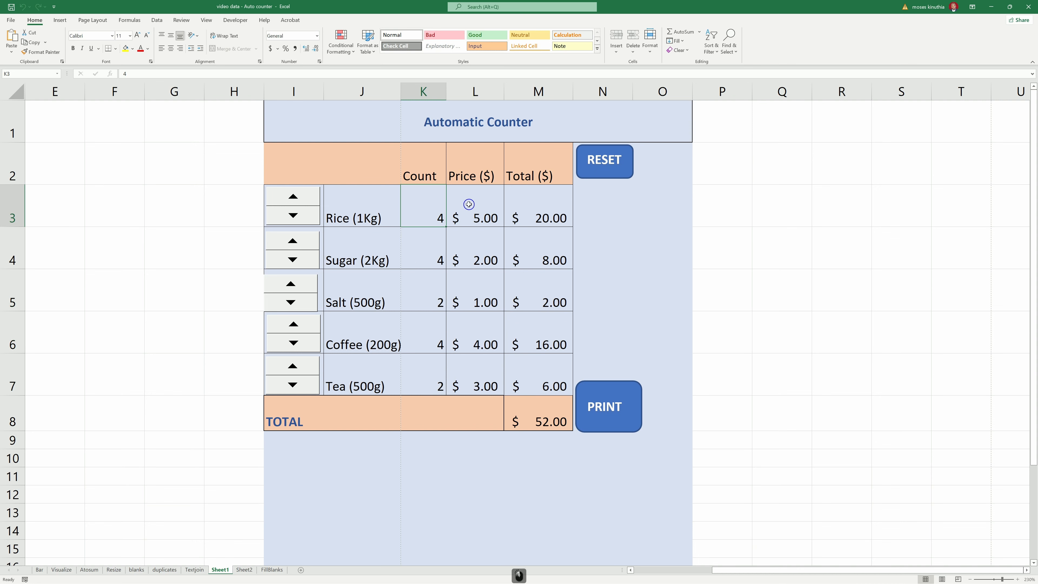
text(0.)
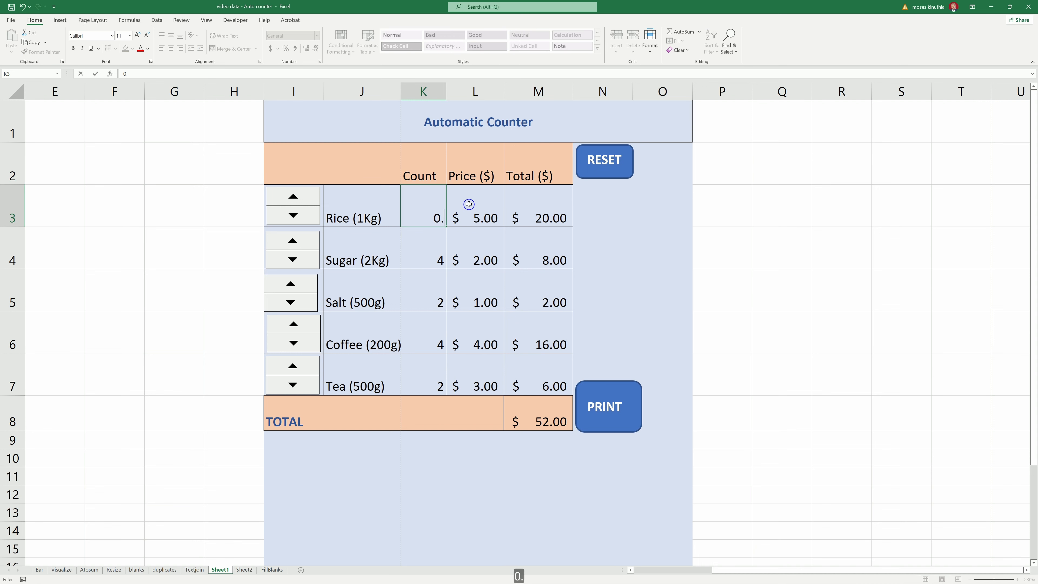
key(BackSpace)
key(Return)
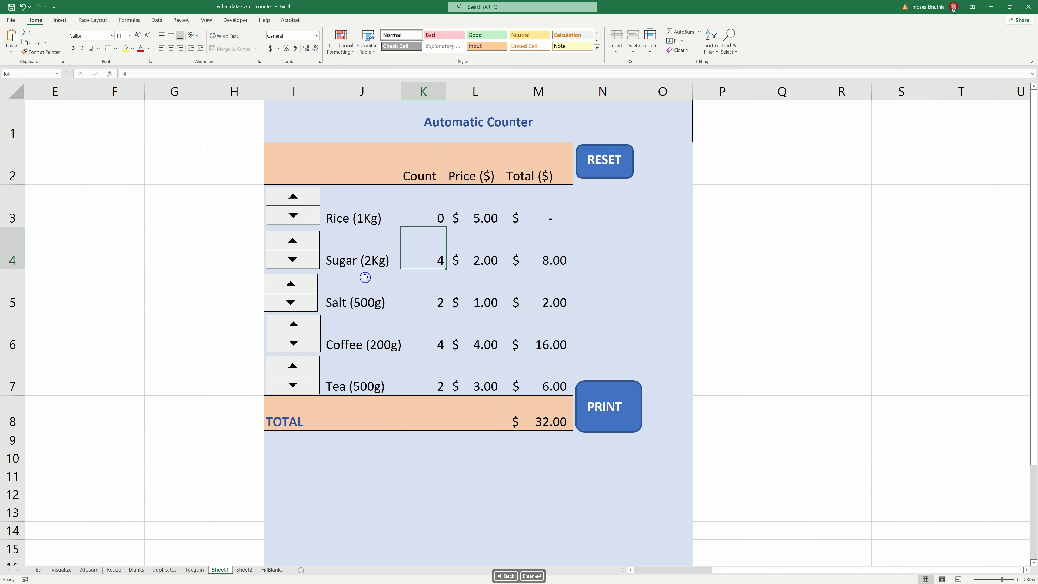
drag(420, 206, 429, 375)
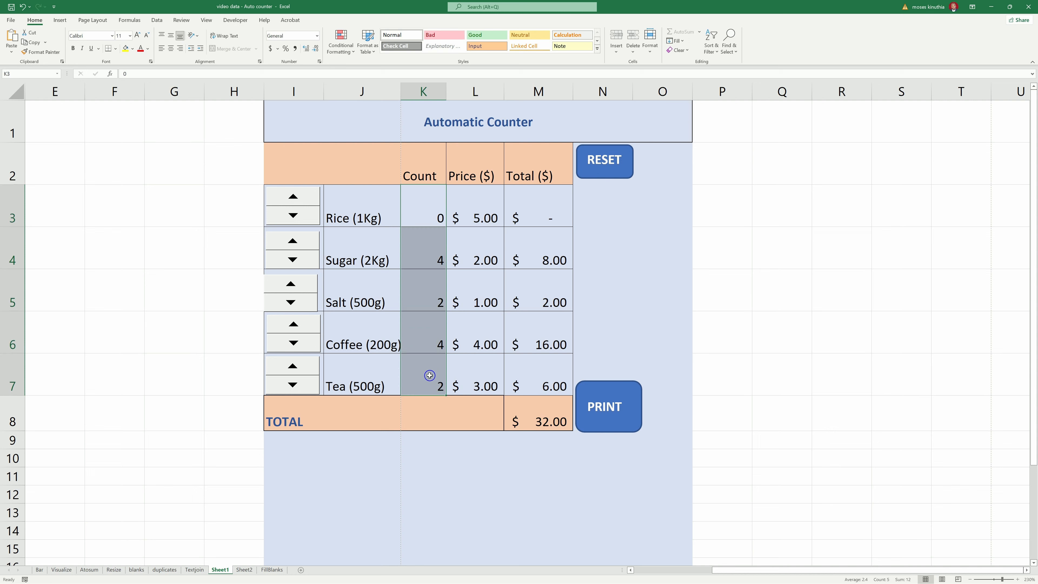
text(0)
key(ctrl+Return)
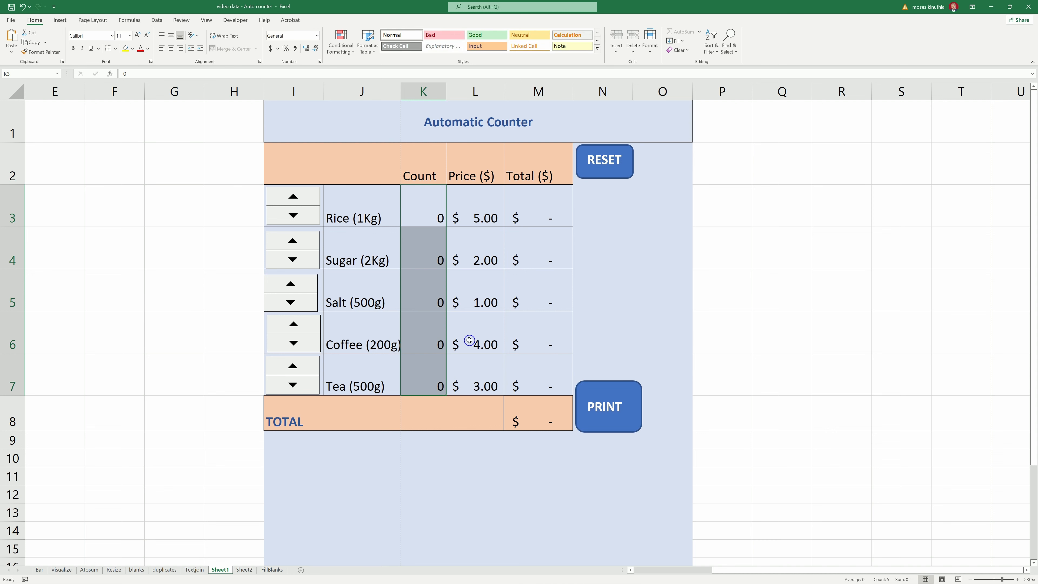
- Adjust the counts with the spin buttons to Rice 5, Sugar 3, Salt 4, Coffee 3, Tea 2
click(309, 216)
click(310, 217)
click(310, 217)
click(310, 218)
click(310, 218)
click(304, 278)
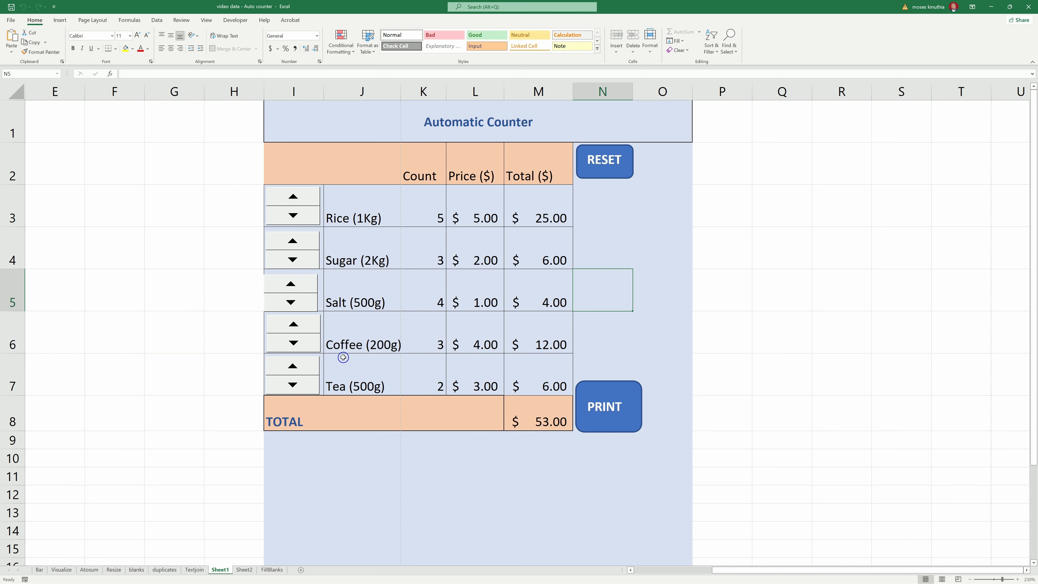
- Run the PRINT macro for the counter, then select the item names and the Tea count
click(600, 413)
drag(385, 213, 377, 373)
click(414, 377)
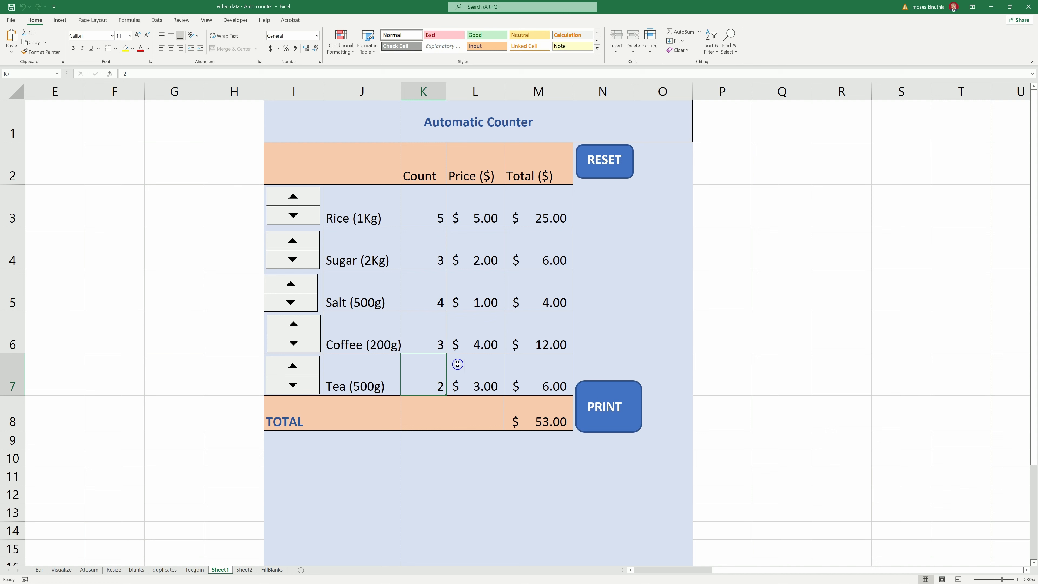
- On Sheet2, shade the block G1:M12 light blue
key(ctrl+Page_Down)
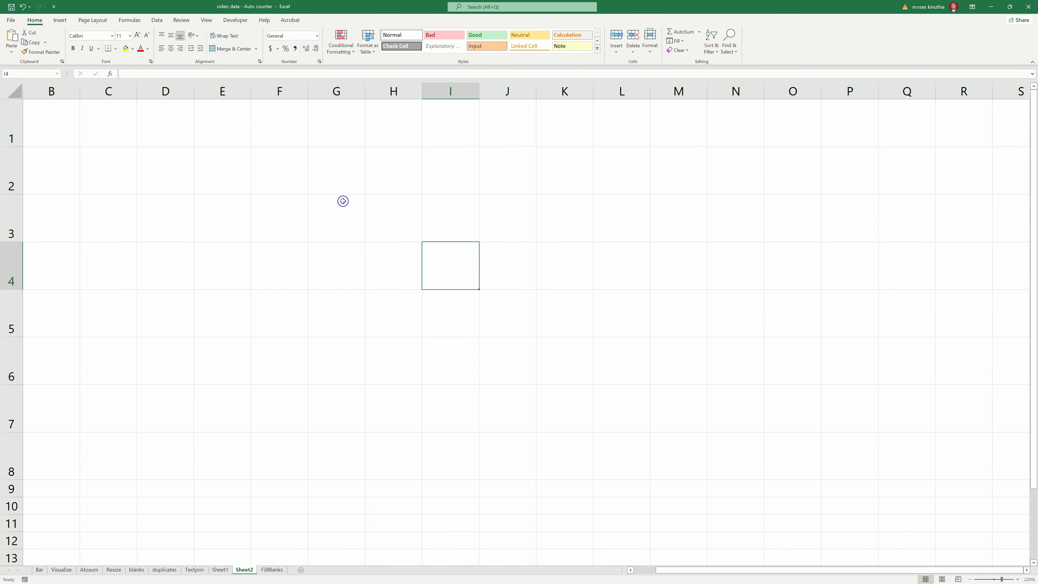
mouse_move(319, 117)
mouse_down()
mouse_move(370, 135)
mouse_move(584, 259)
mouse_move(635, 515)
mouse_move(660, 550)
mouse_up()
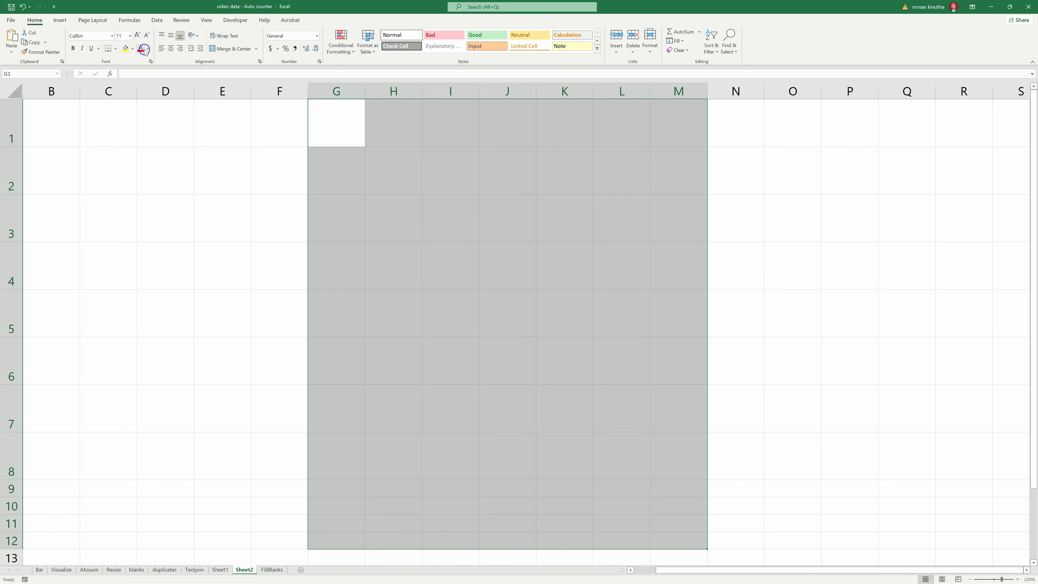
click(133, 48)
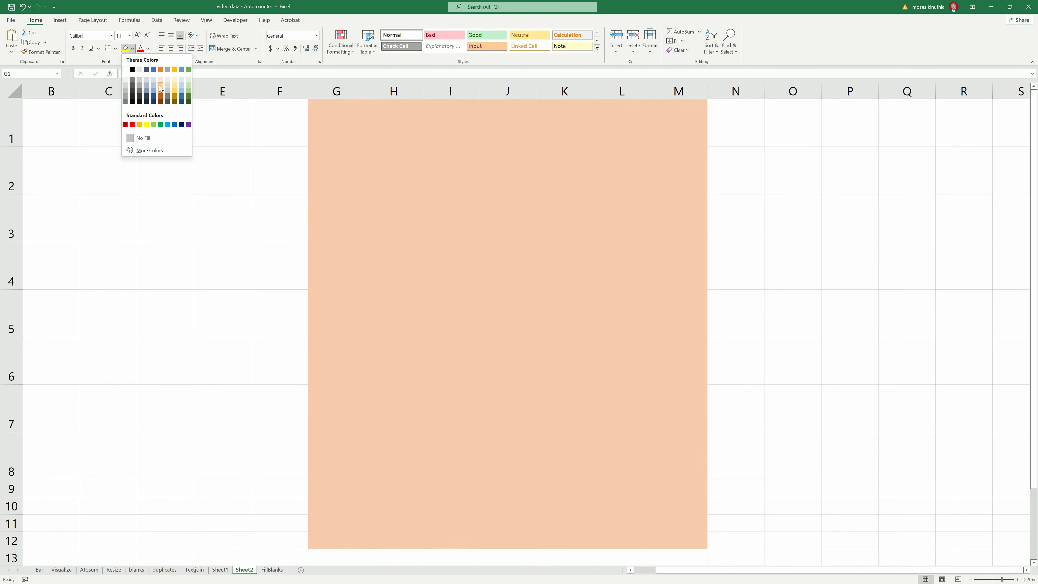
click(151, 88)
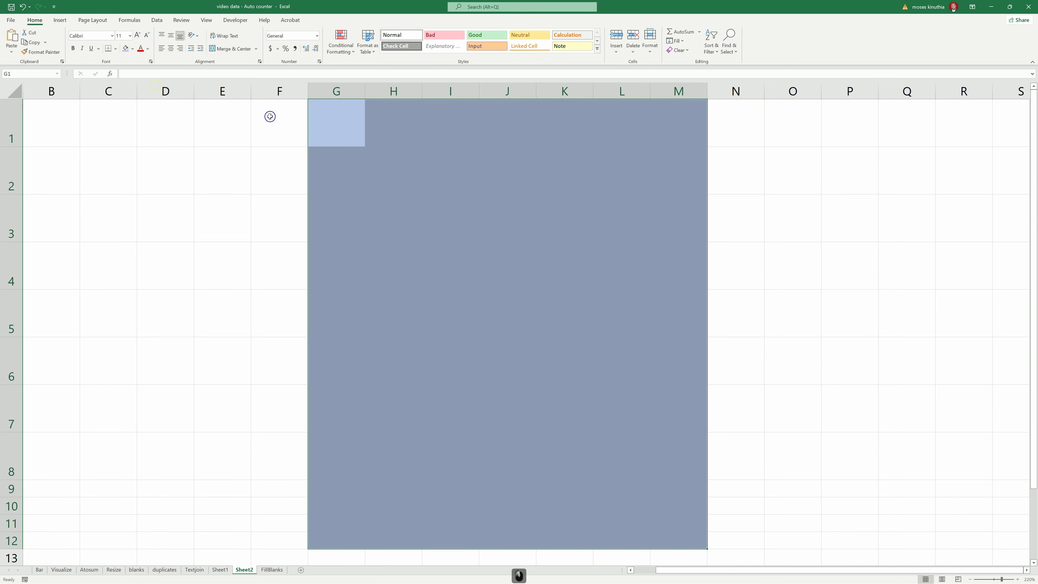
- Enter the heading 'AUTOMATIC COUNTER' in cell G1
click(362, 123)
double_click(343, 128)
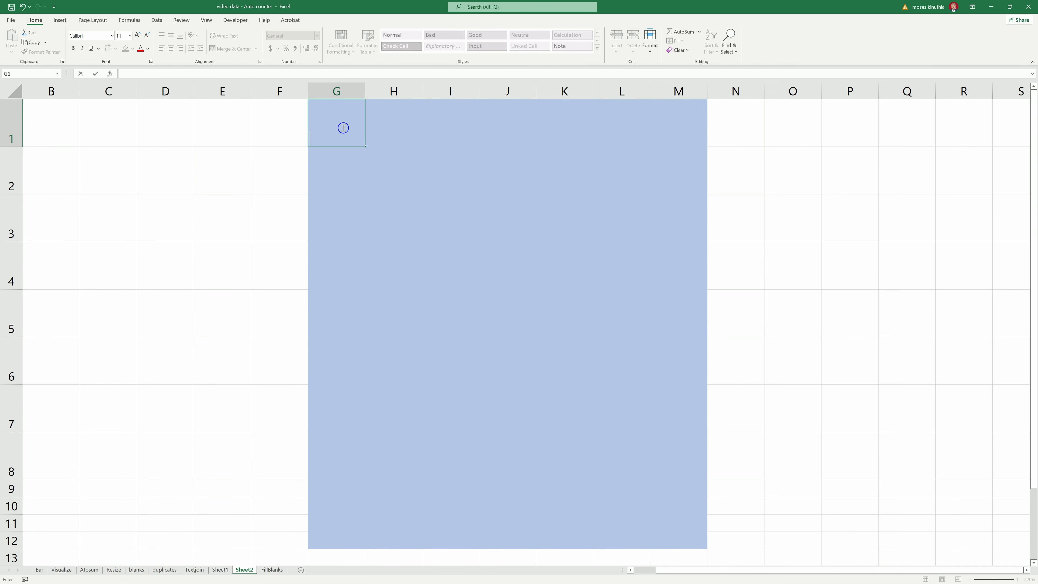
text(AUTOMATIC COUNTER)
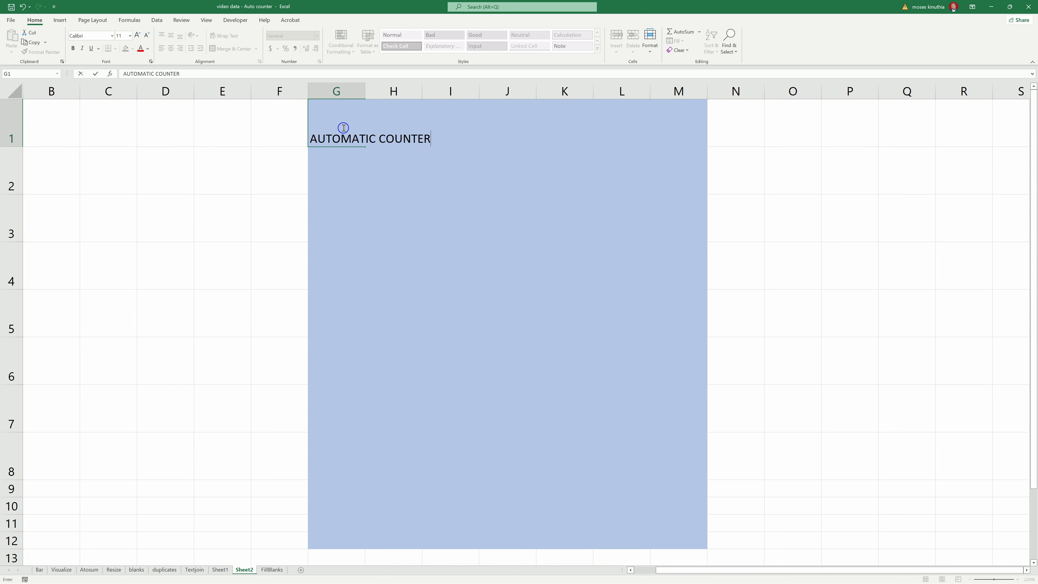
key(Return)
click(343, 128)
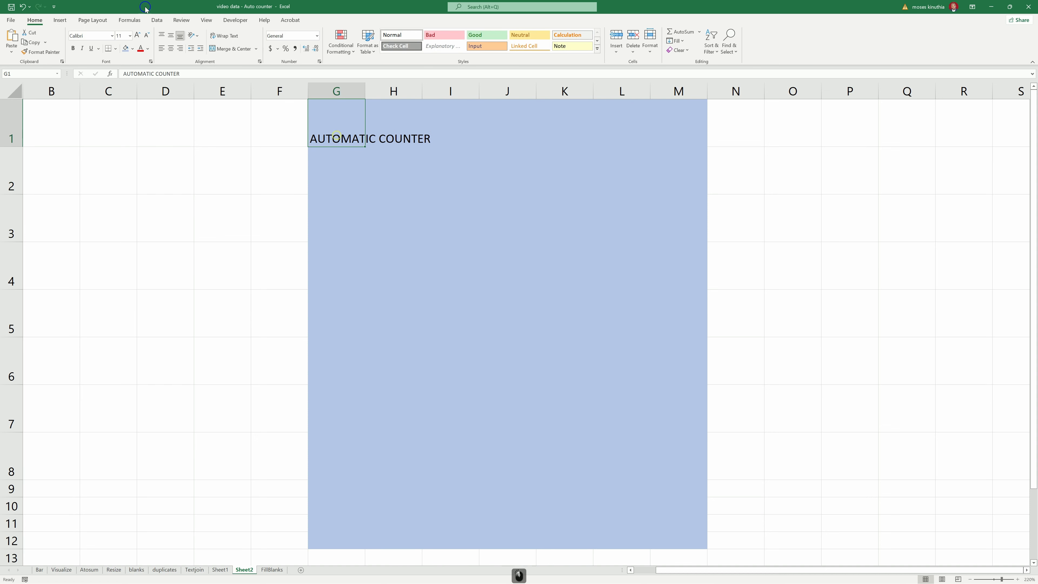
click(147, 49)
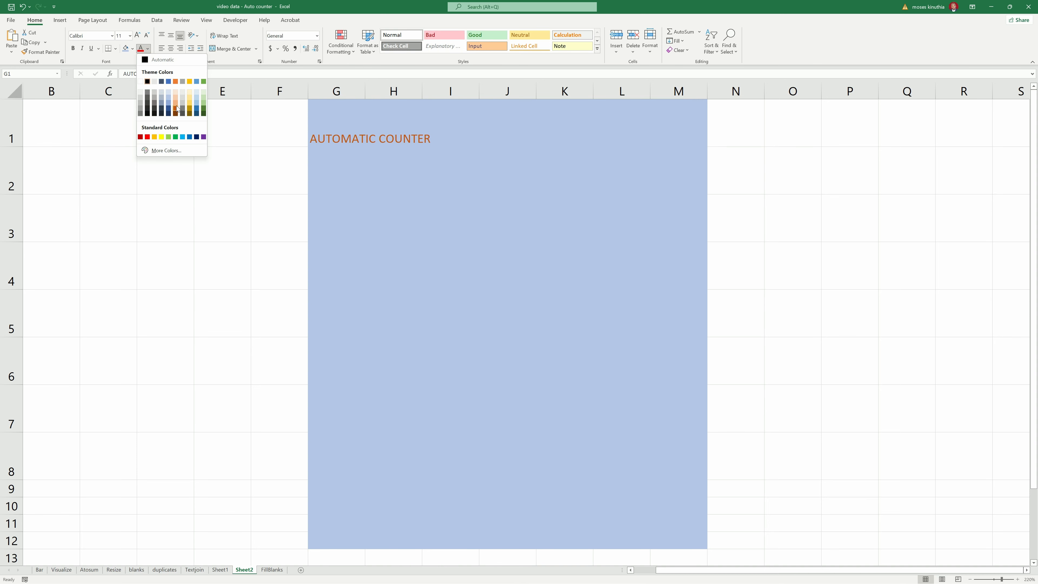
- Make the heading blue, bold and font size 20
click(198, 110)
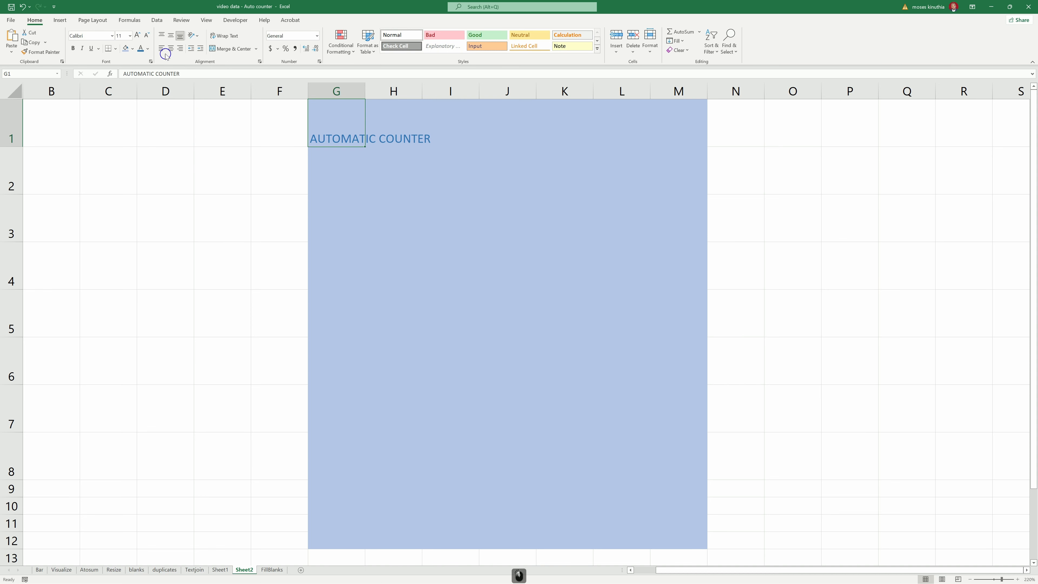
click(73, 50)
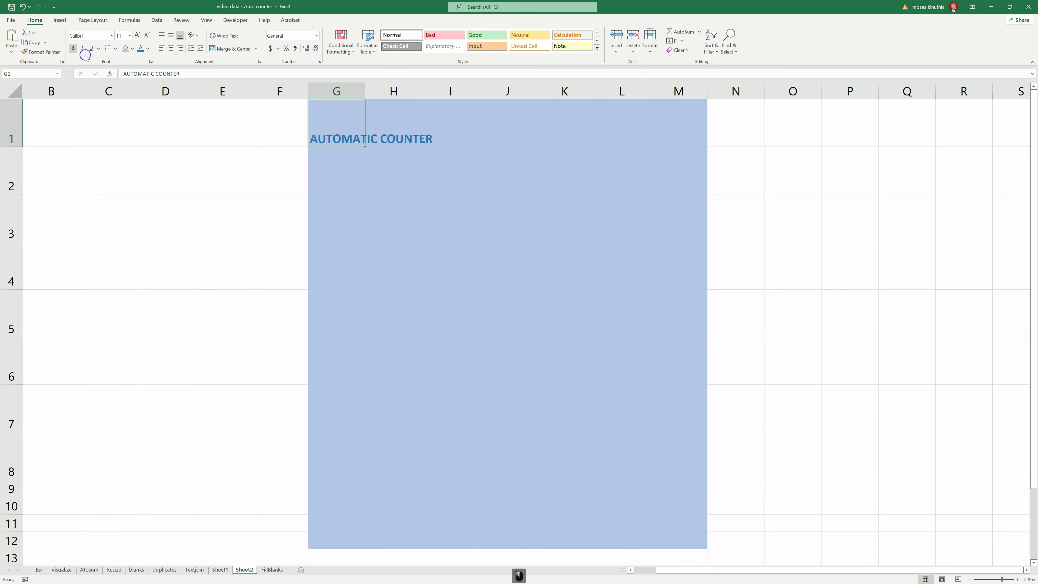
click(129, 37)
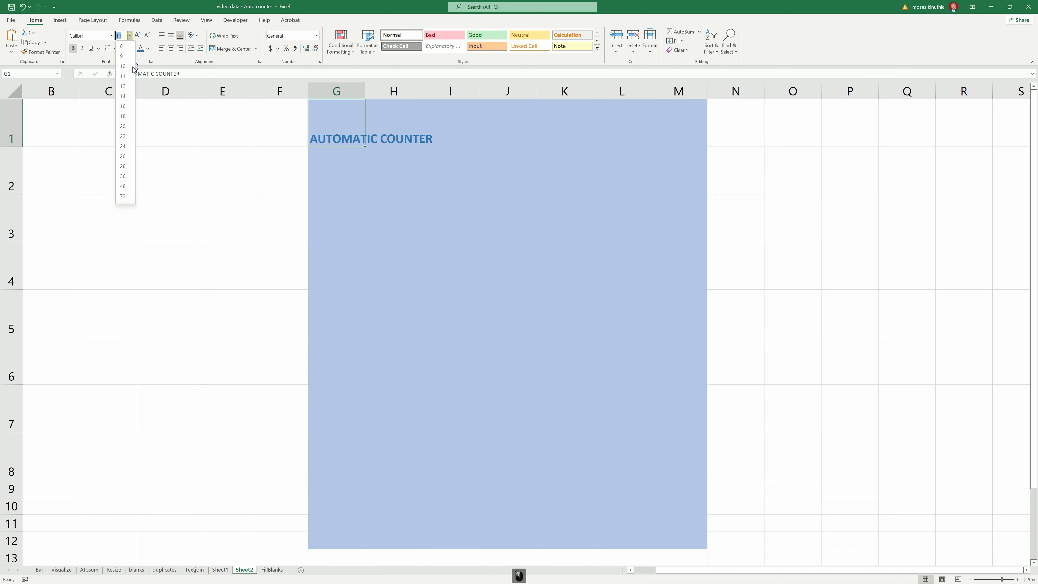
click(126, 127)
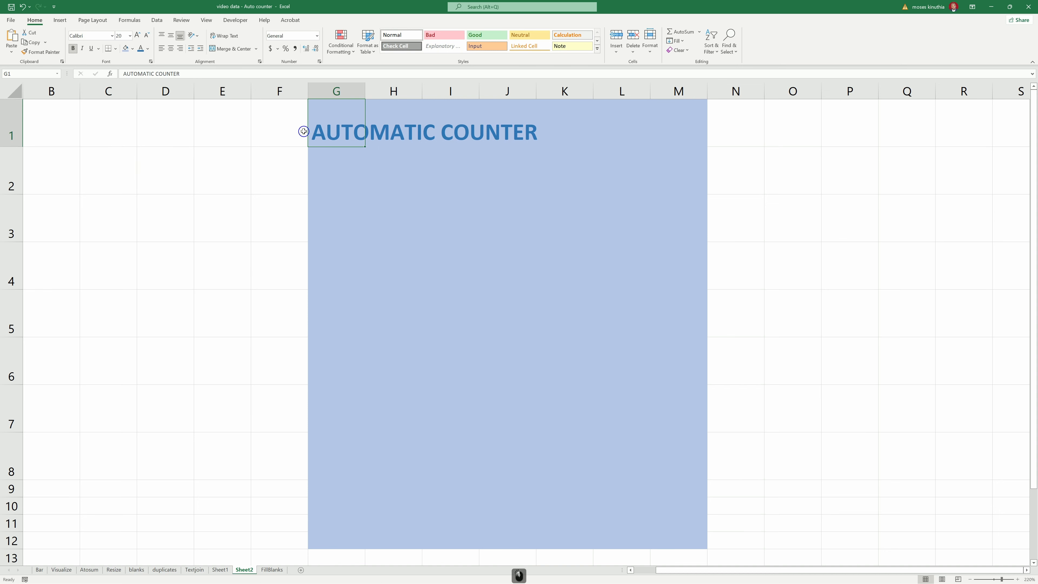
- Set G1:M1 to Center Across Selection in Format Cells alignment
drag(320, 133, 662, 132)
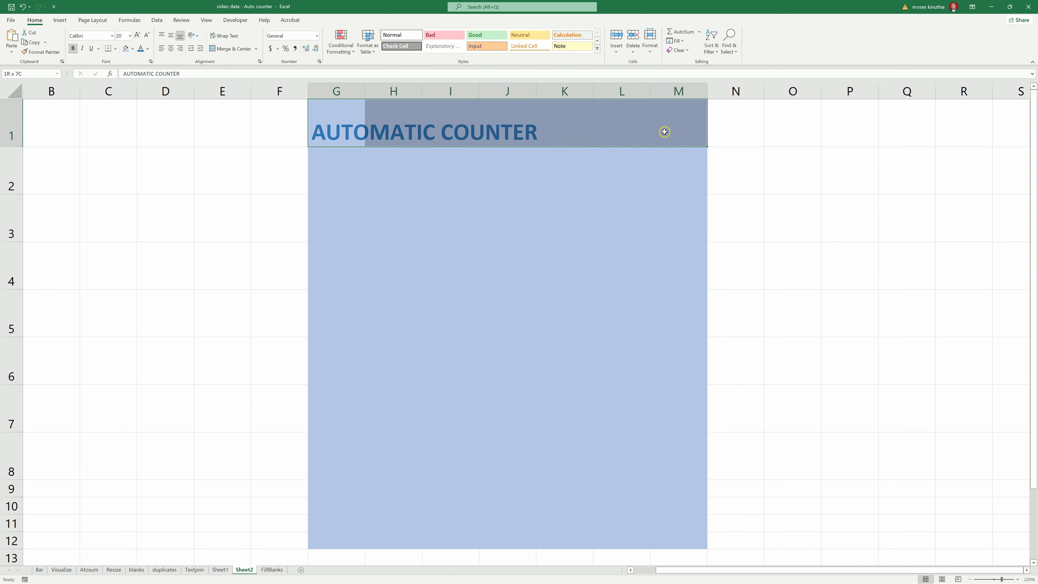
right_click(388, 136)
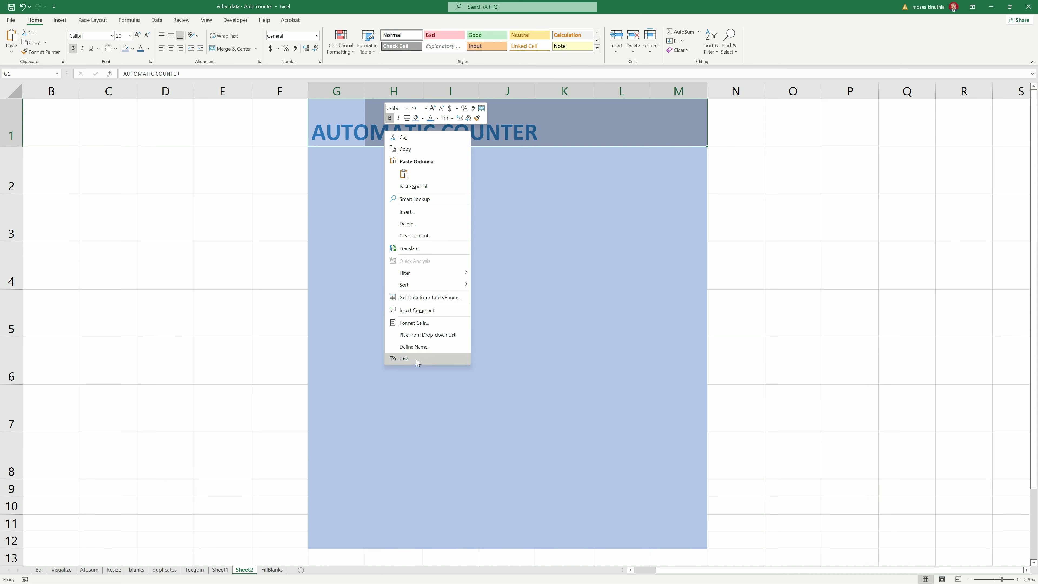
click(422, 323)
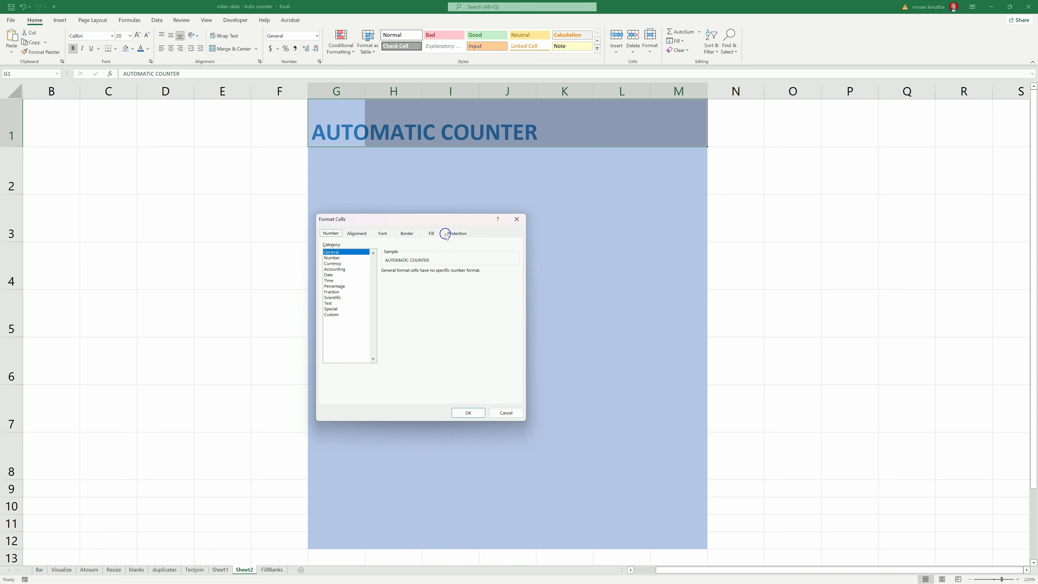
click(358, 234)
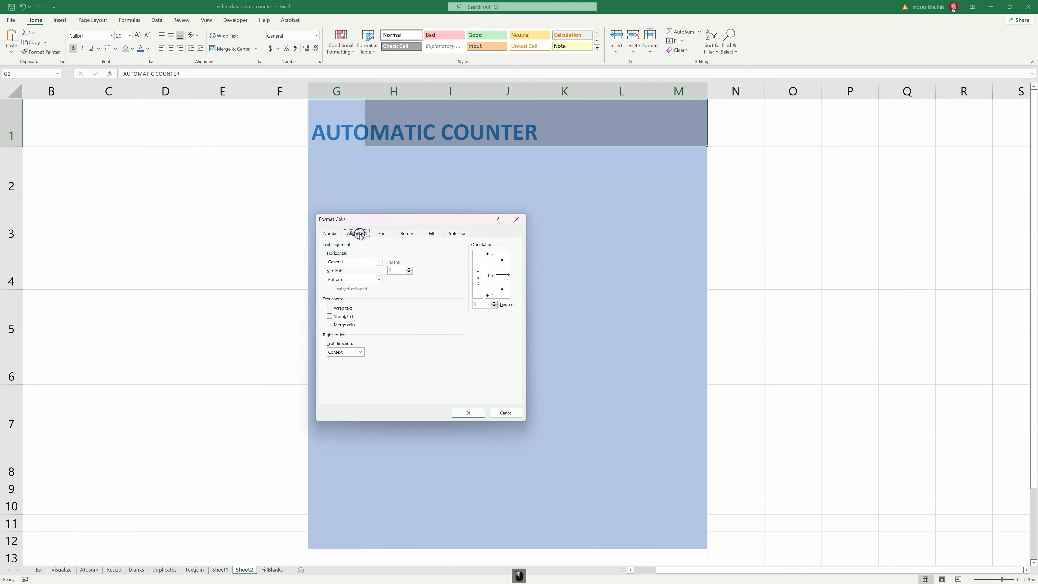
click(382, 263)
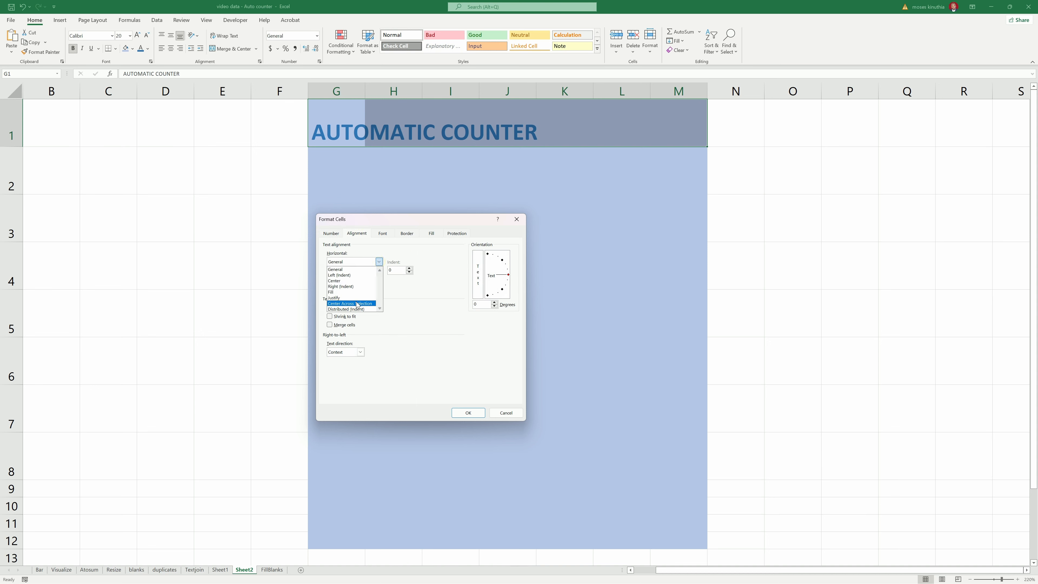
click(356, 301)
click(467, 412)
click(450, 217)
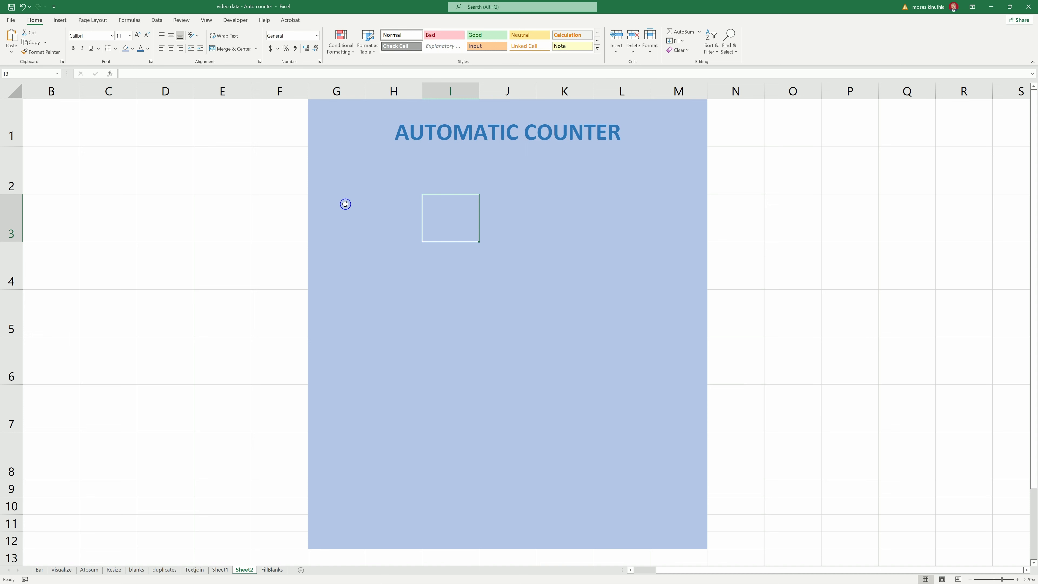
drag(352, 183, 659, 187)
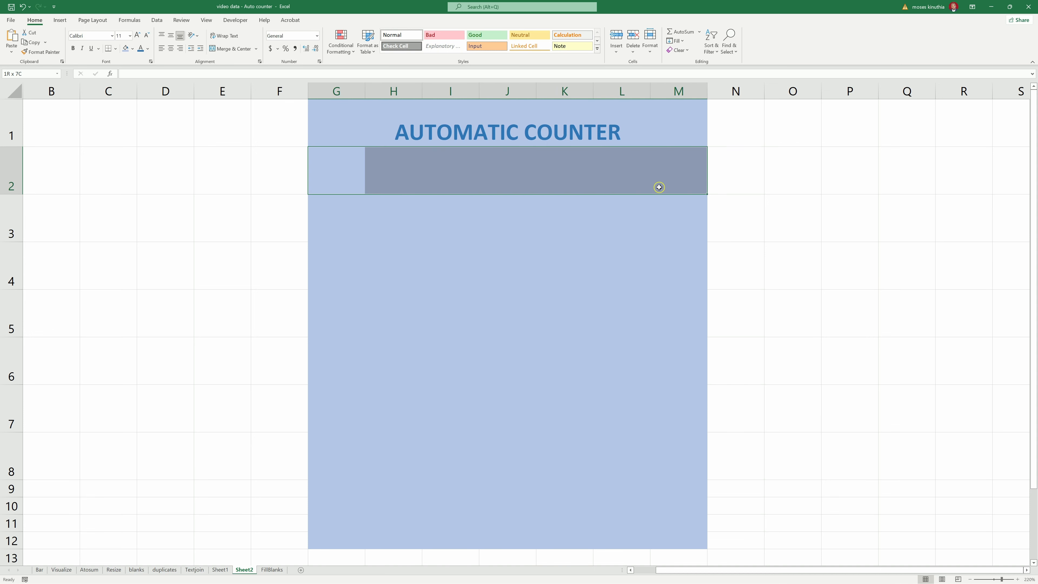
- Fill the G2:M2 header row light peach with all borders
click(133, 49)
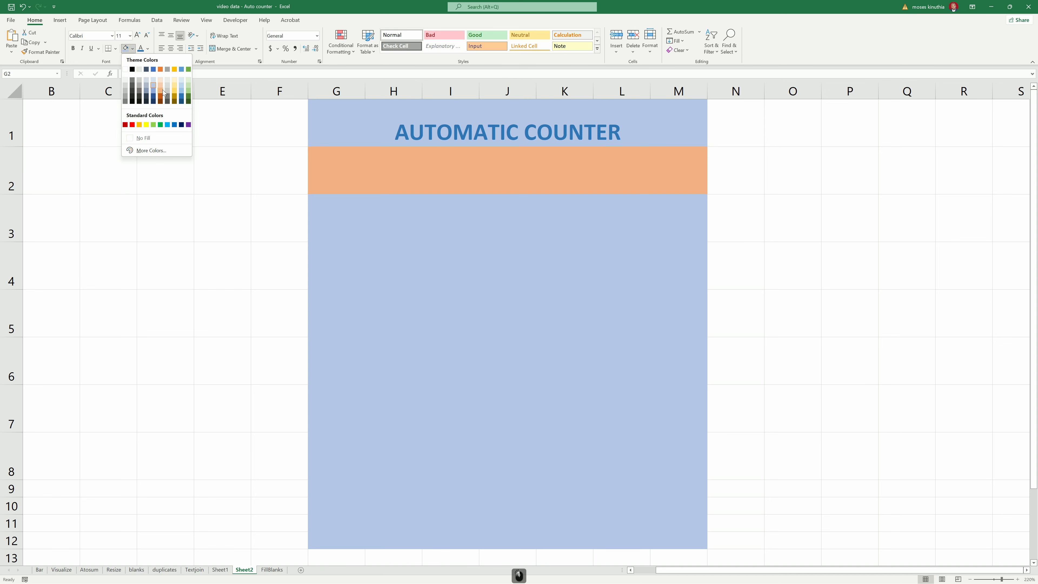
click(160, 85)
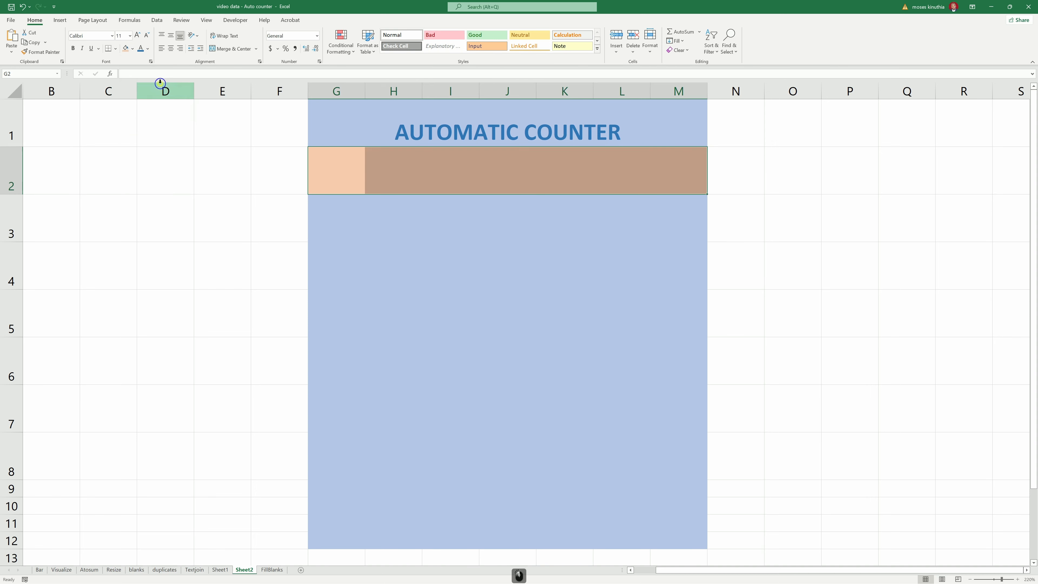
click(115, 49)
click(127, 132)
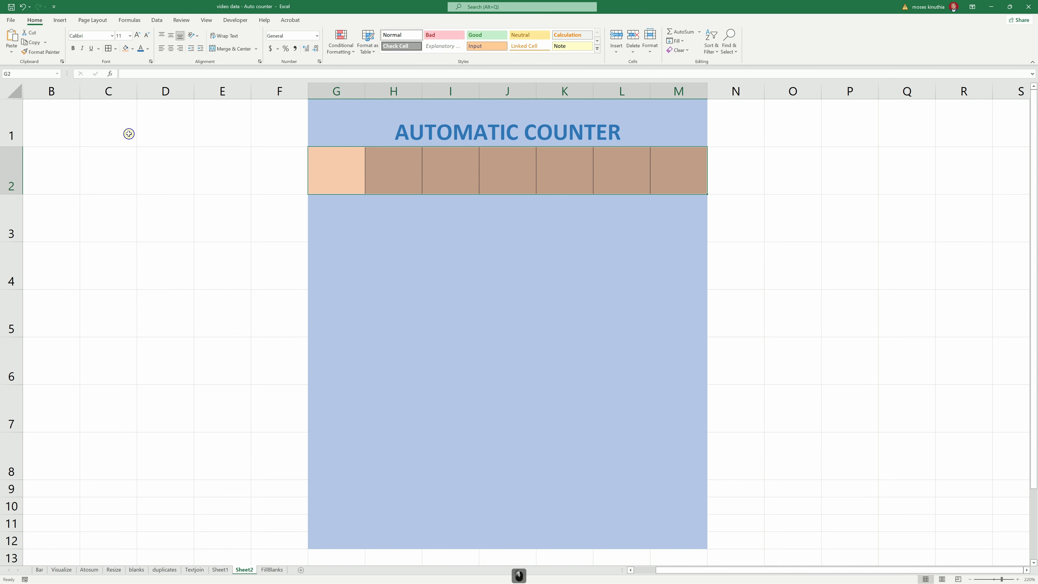
text(bUTTOM)
key(BackSpace)
key(BackSpace)
key(BackSpace)
key(BackSpace)
key(BackSpace)
key(BackSpace)
- Enter headers BUTTON, ITEM, COUNT, UNIT PRICE and TOTAL across G2:K2, then autofit column K
click(321, 182)
text(BUTTON)
key(Tab)
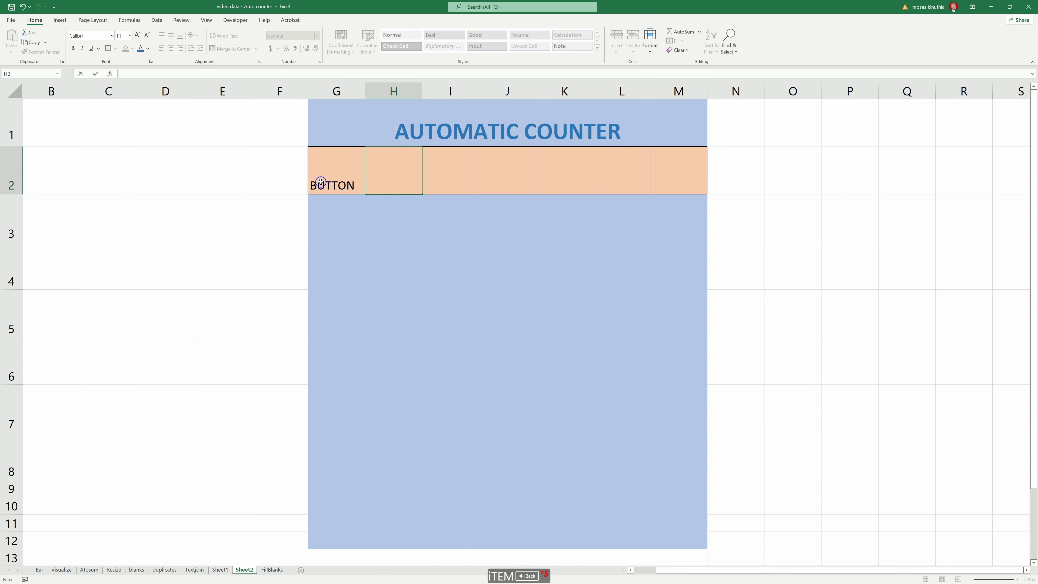
text(ITEM)
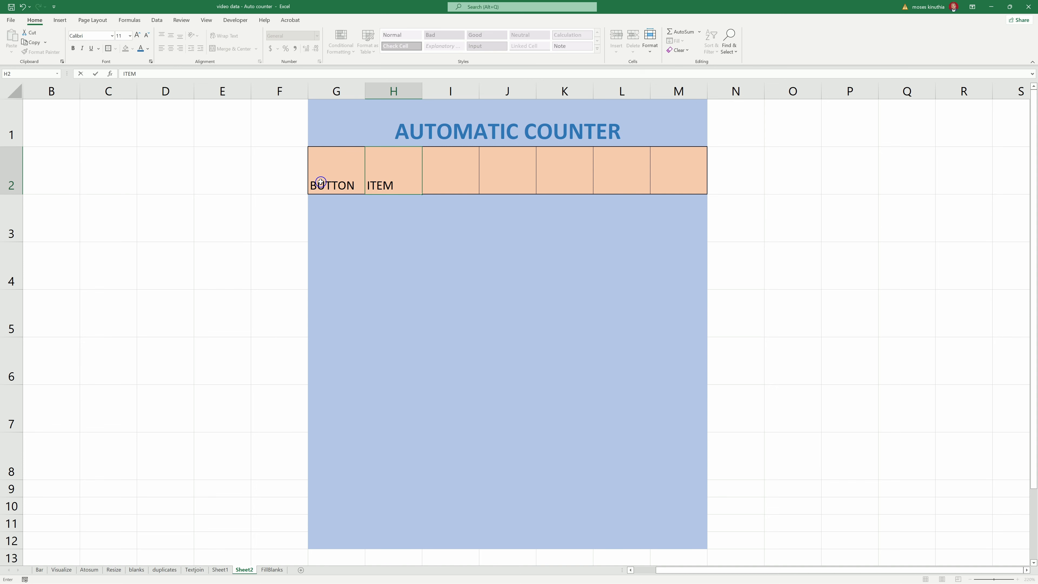
key(Tab)
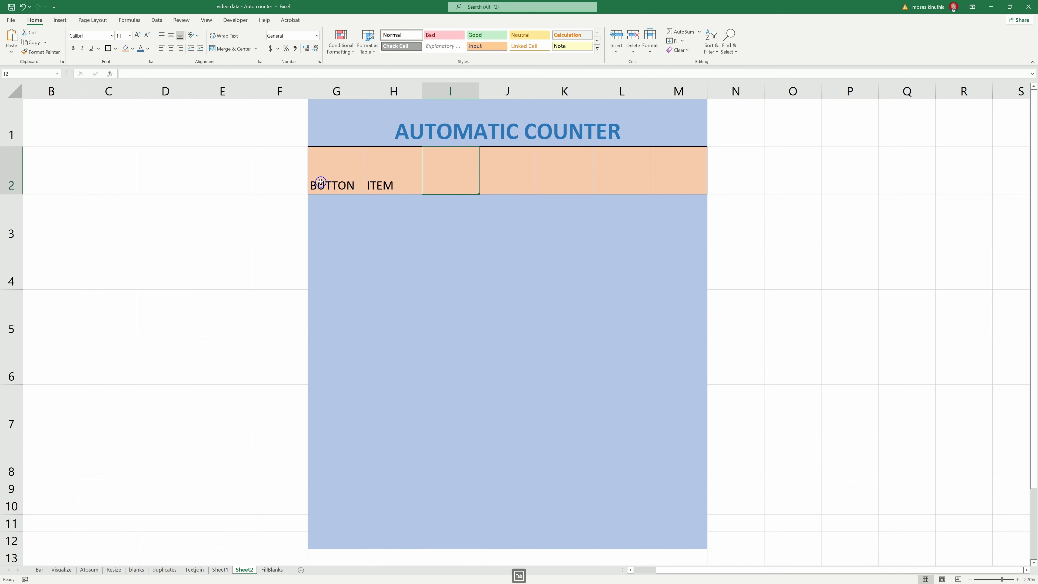
text(COUNT)
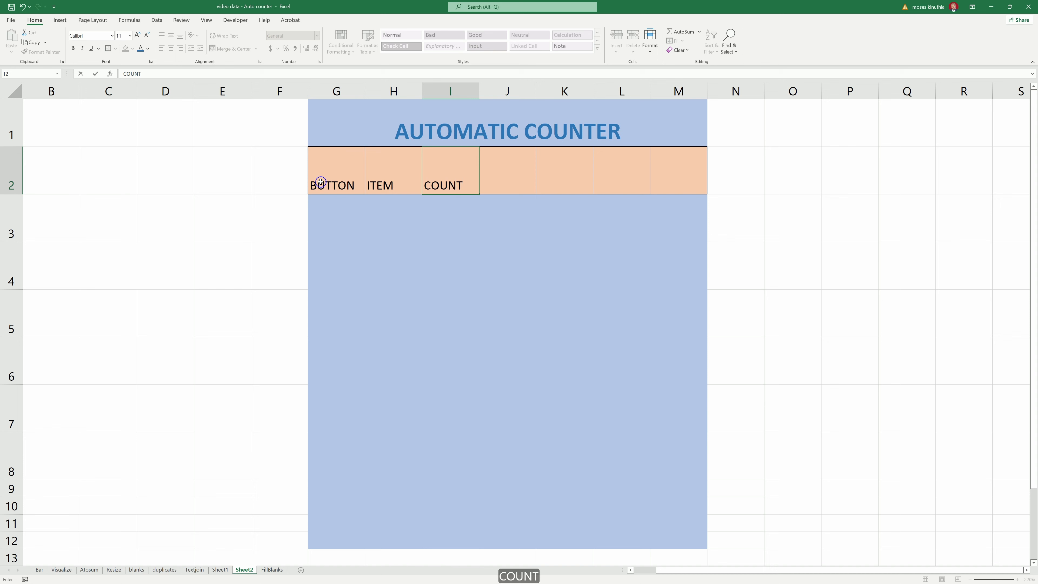
key(Tab)
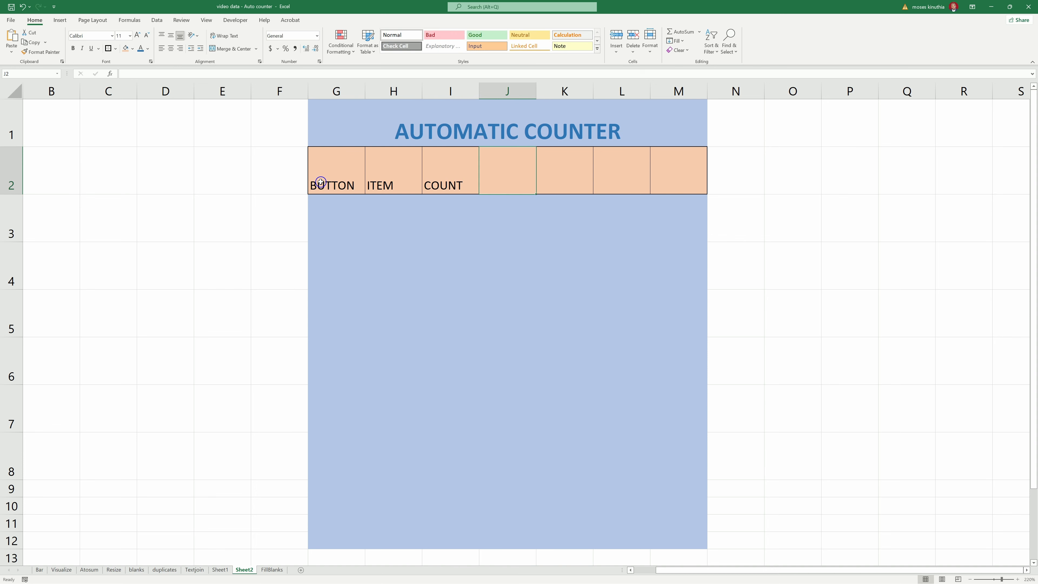
text(UNIT PRICE)
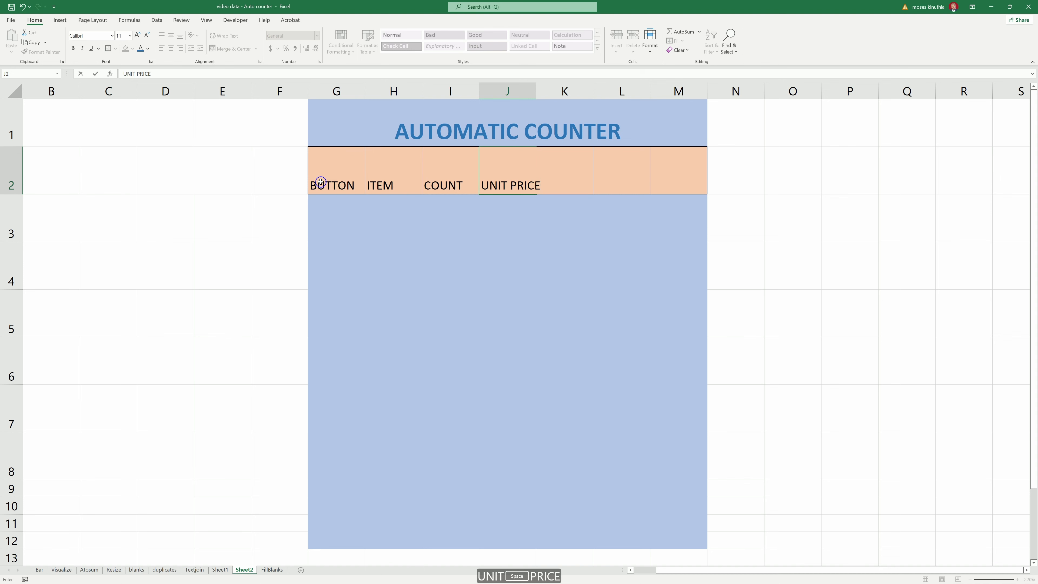
key(Tab)
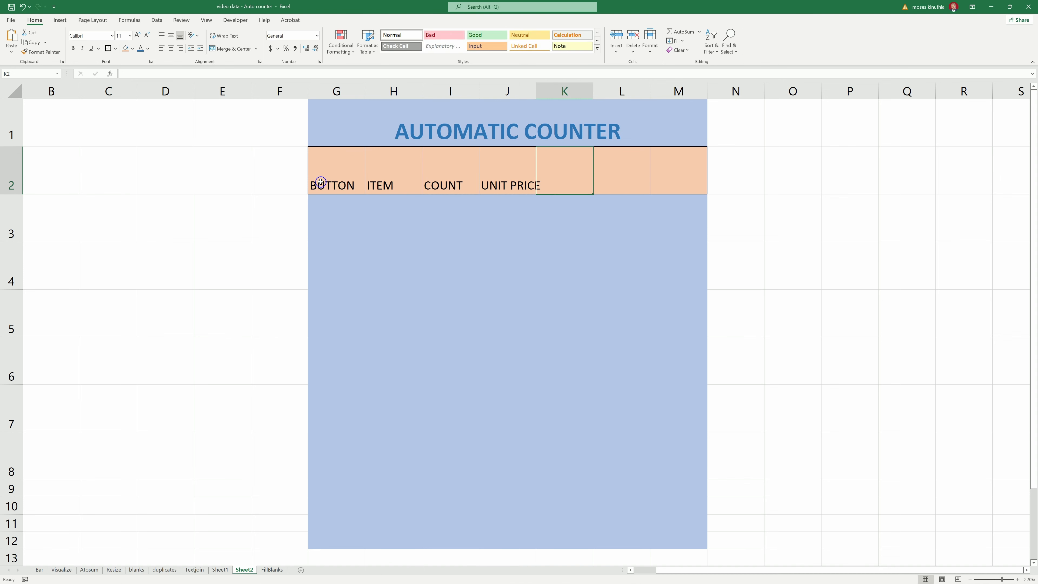
text(TOTAL)
key(Return)
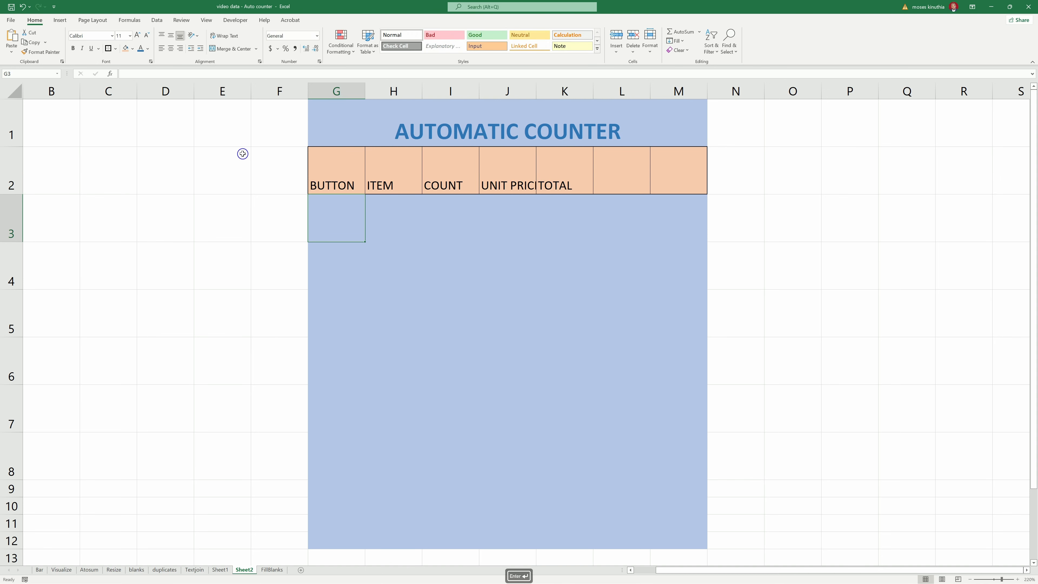
click(586, 158)
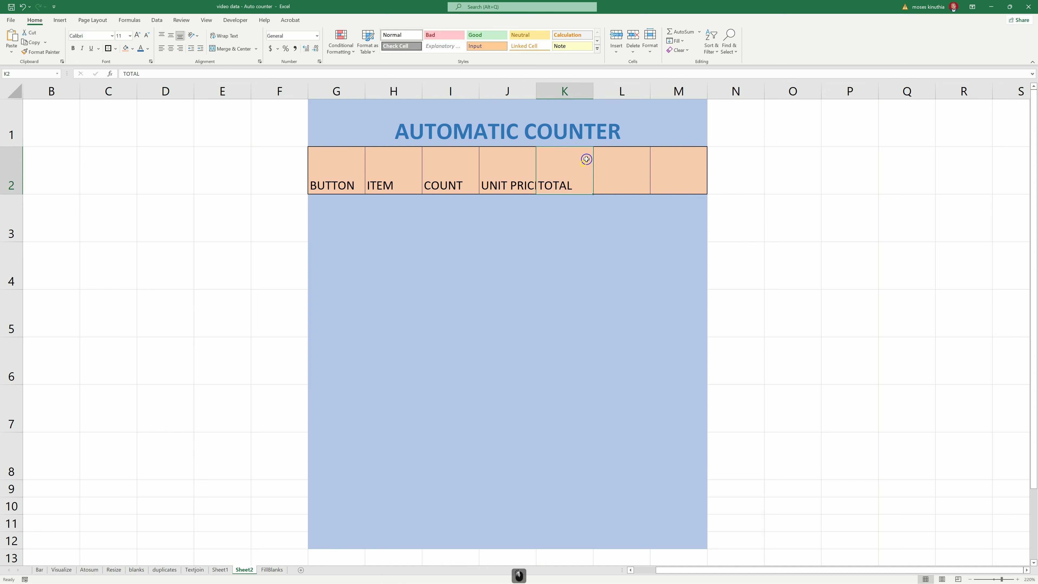
double_click(591, 87)
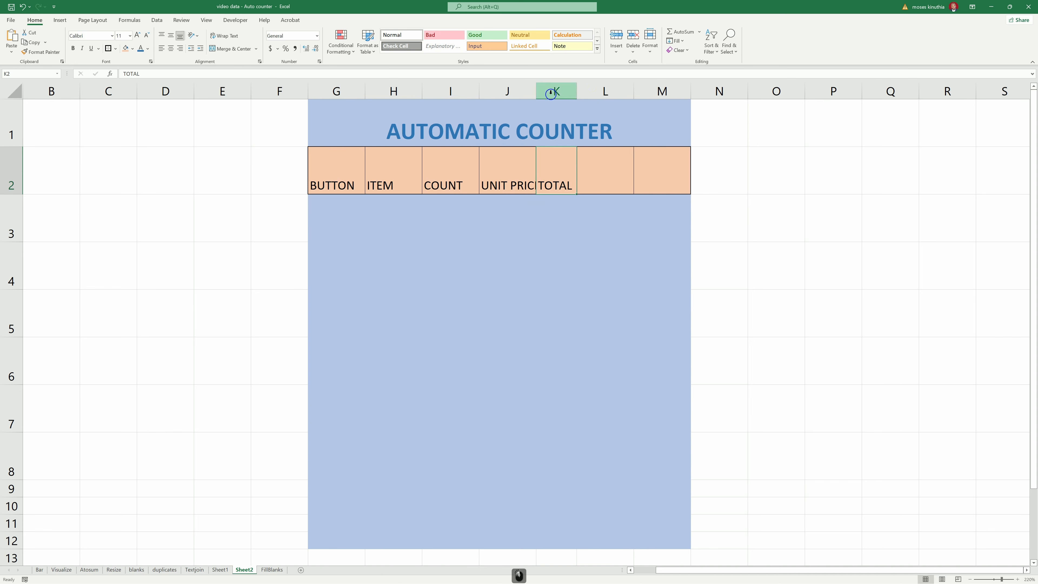
- Autofit column J and apply All Borders to the table body under the headers
double_click(538, 91)
drag(383, 208, 579, 452)
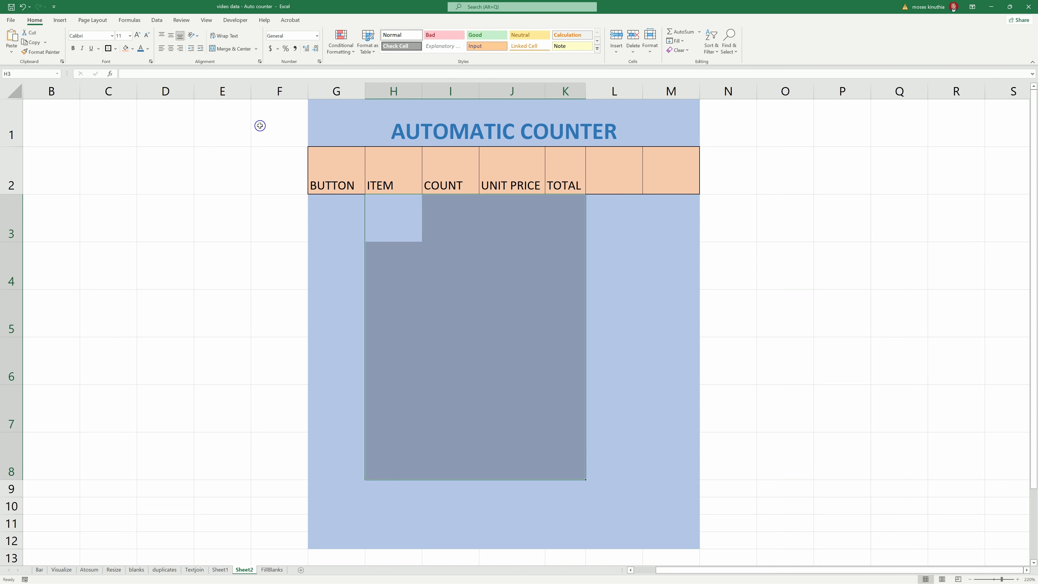
click(116, 49)
click(139, 133)
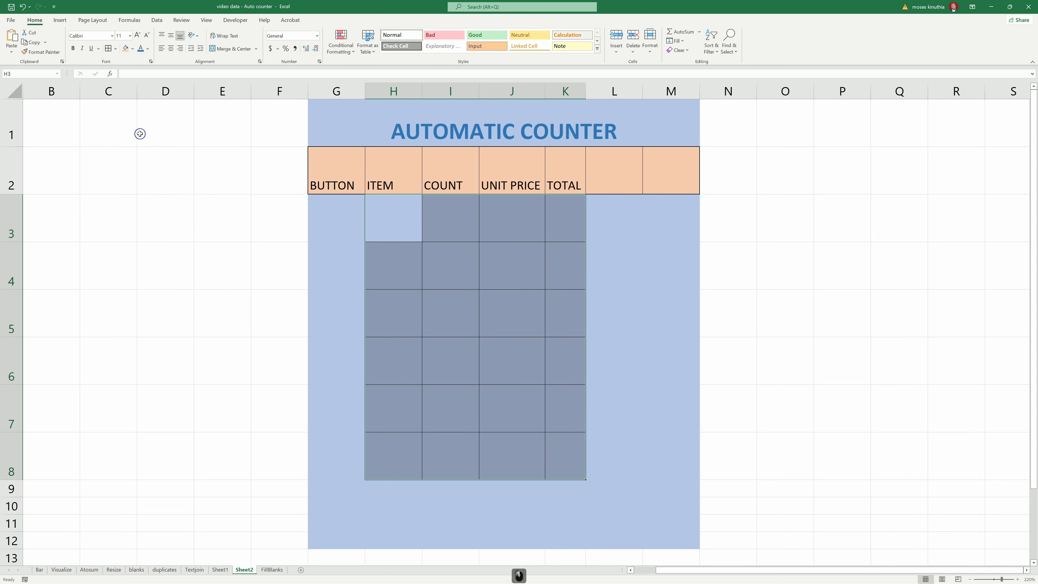
click(108, 48)
- Remove the borders from H8:K8 and restore all borders on H7:K7
click(383, 456)
drag(388, 457, 564, 455)
click(116, 48)
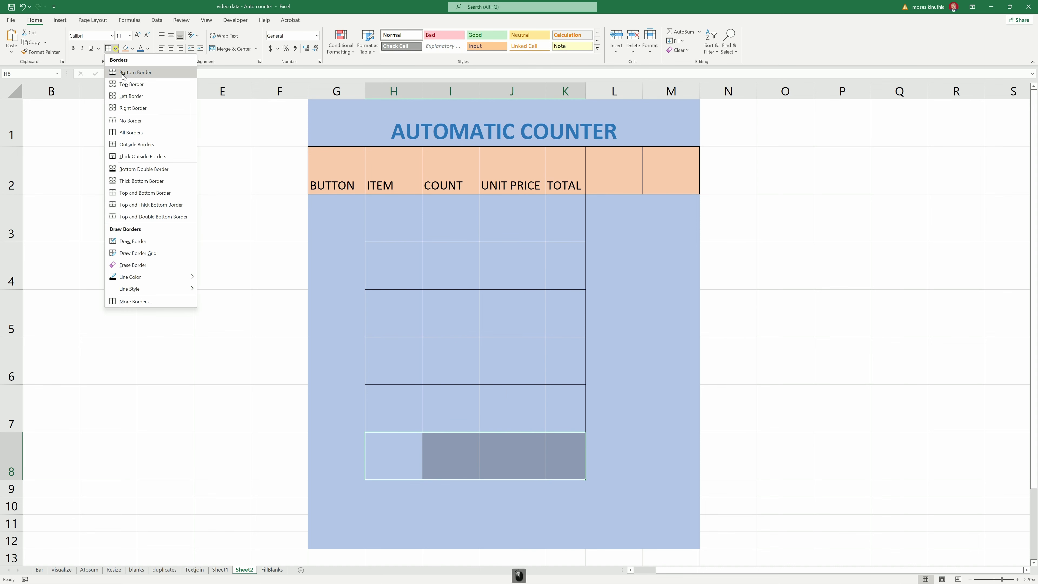
click(132, 121)
click(389, 451)
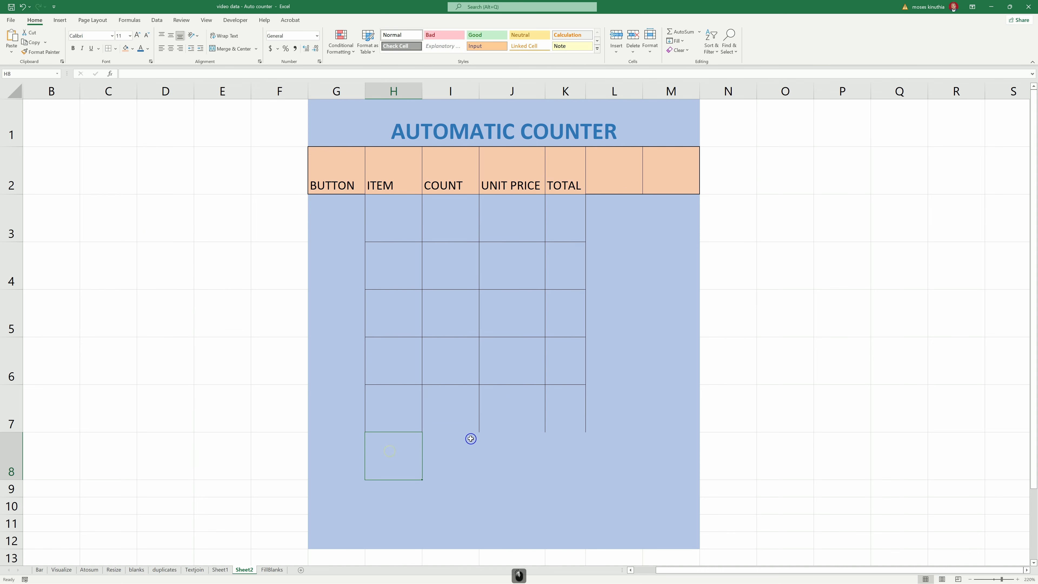
click(403, 411)
drag(402, 411, 564, 409)
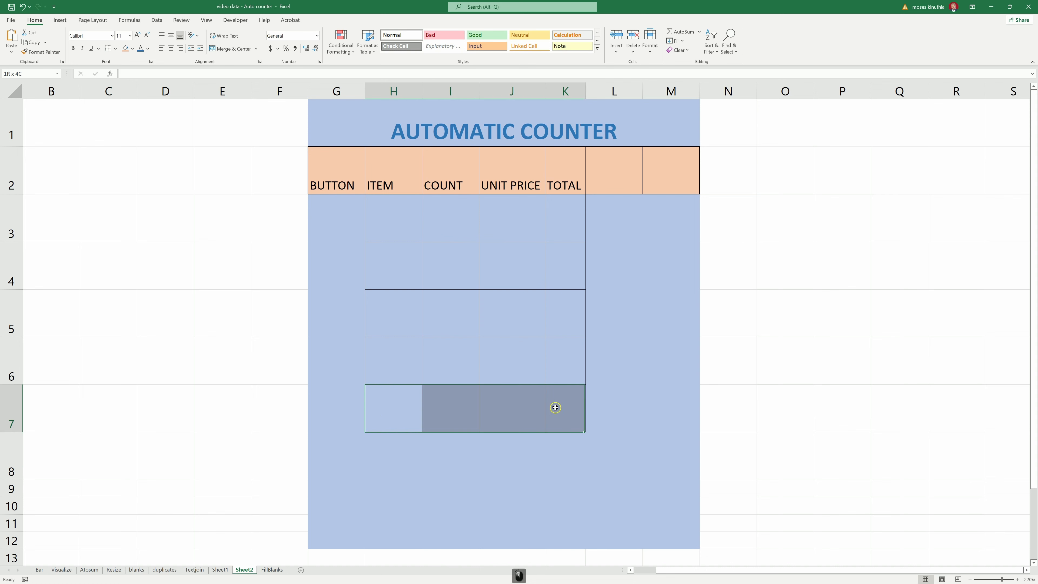
click(116, 49)
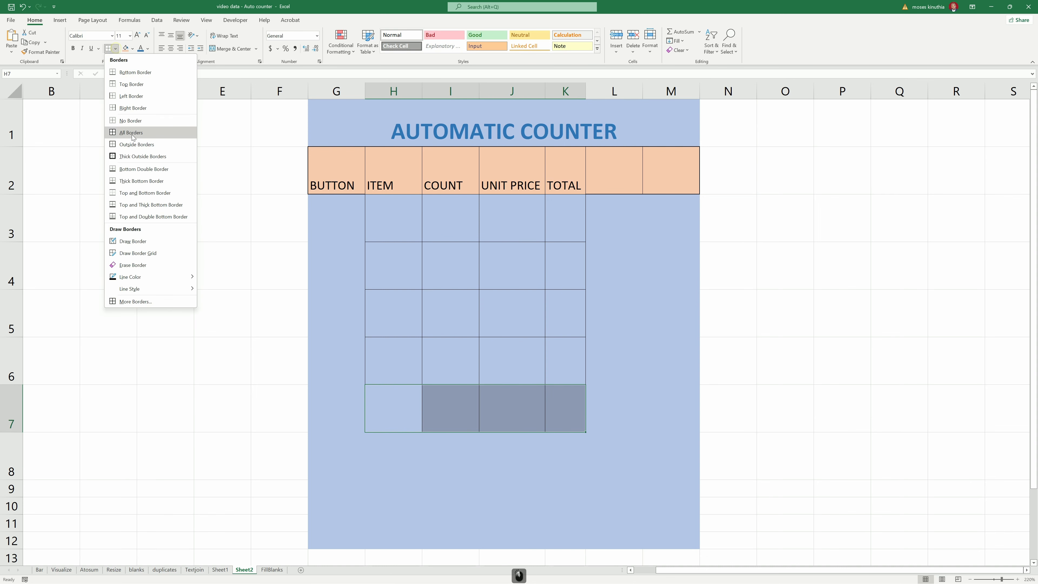
click(131, 134)
click(390, 407)
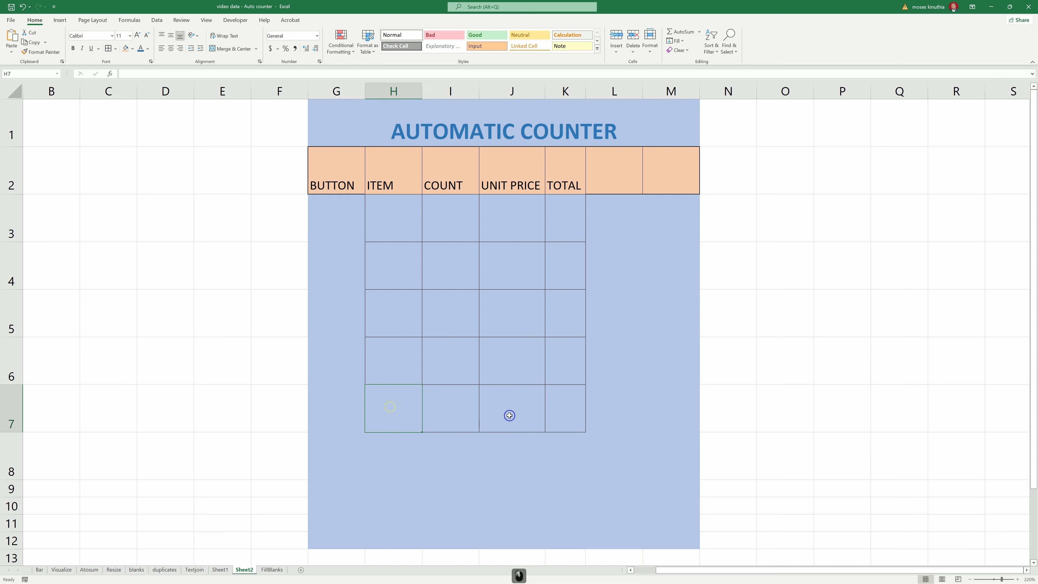
drag(340, 455, 583, 449)
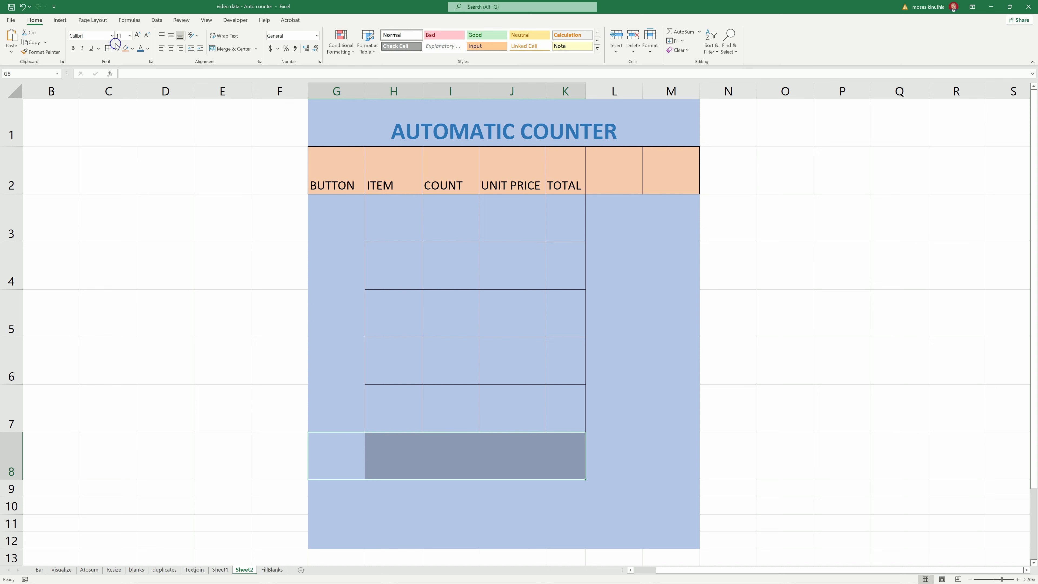
- Fill row G8:K8 light orange and give it a thick outline border
click(148, 49)
click(133, 48)
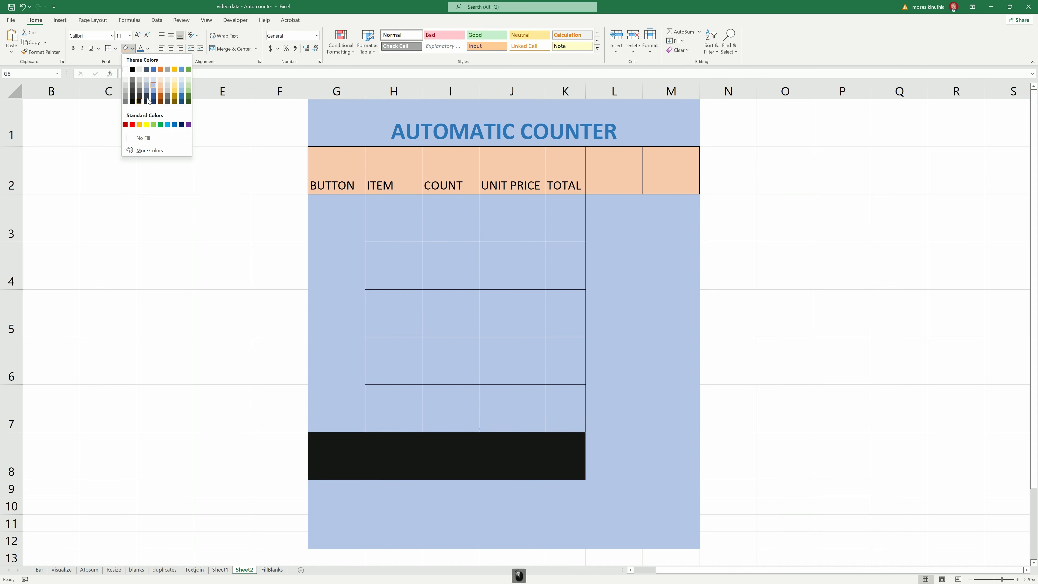
click(161, 88)
click(328, 447)
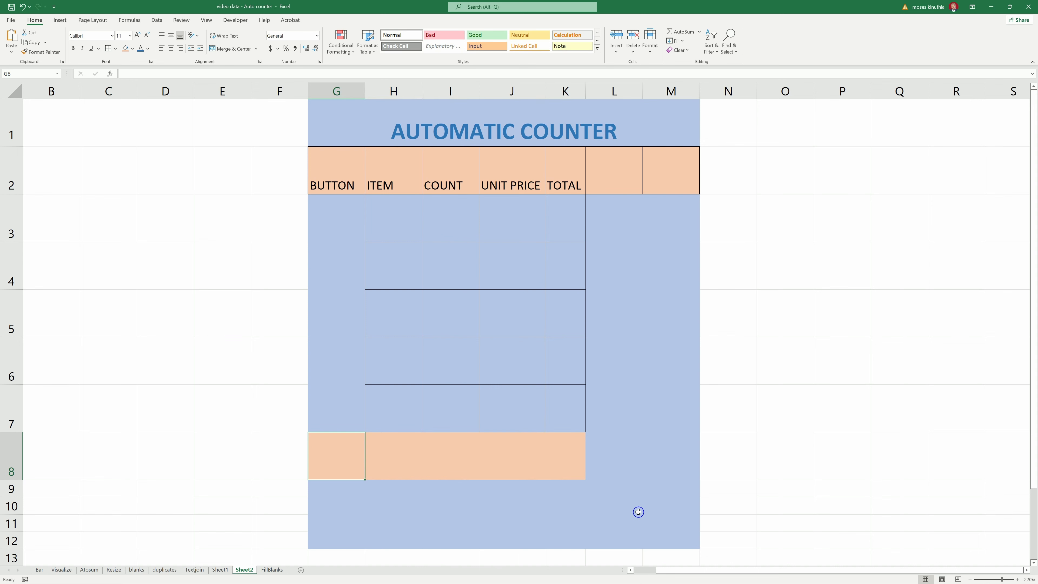
shift+click(577, 456)
click(116, 48)
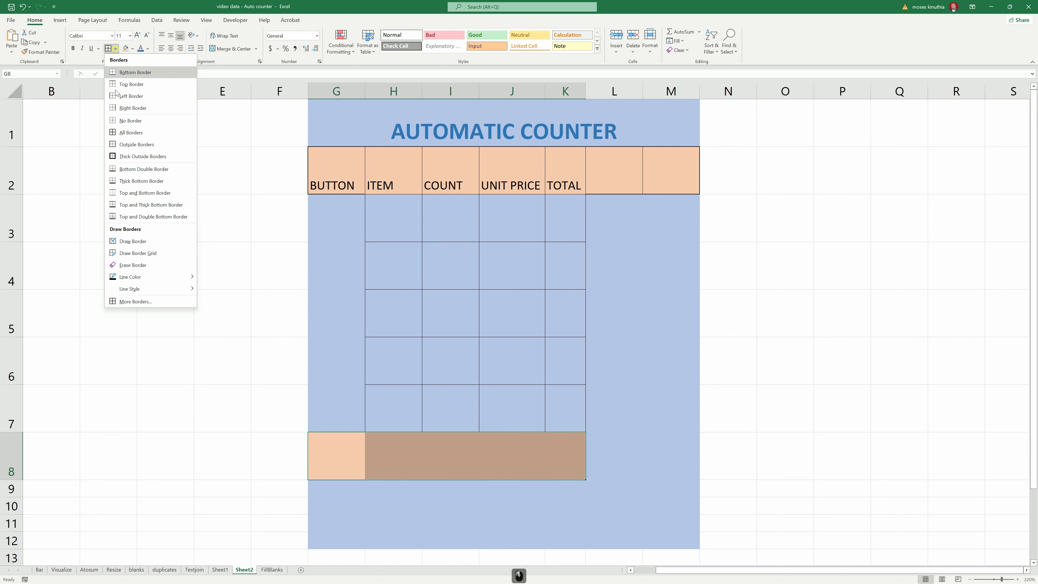
click(133, 158)
click(468, 463)
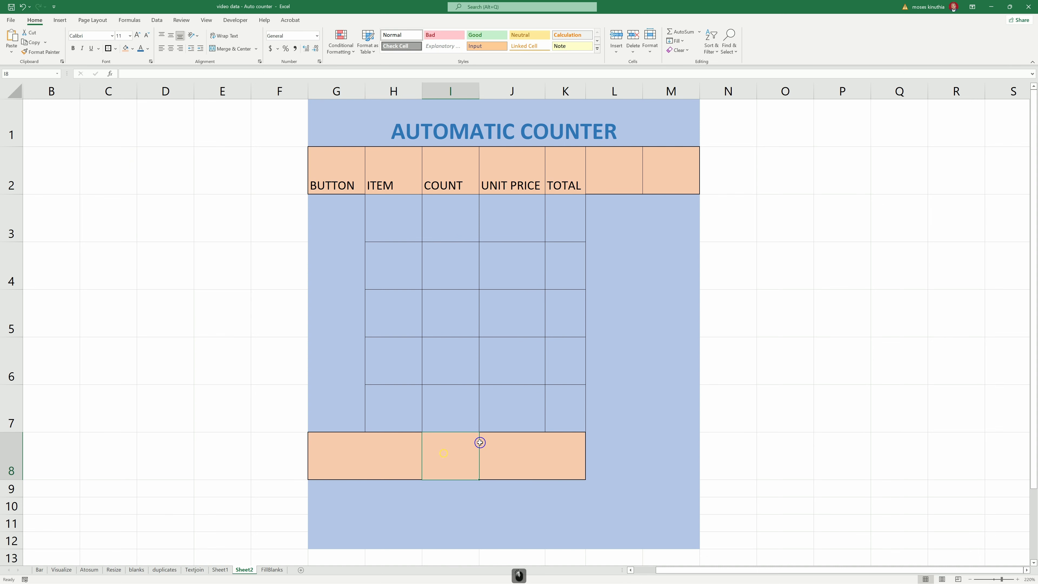
- Type the 'Grand Total' label in G8 and add borders to the value cell K8
click(343, 450)
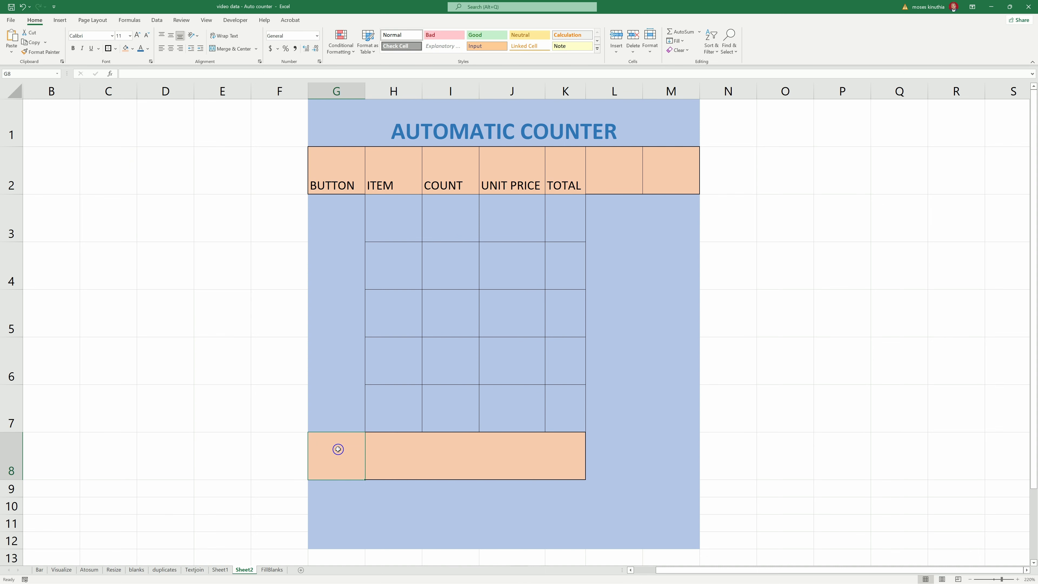
text(t)
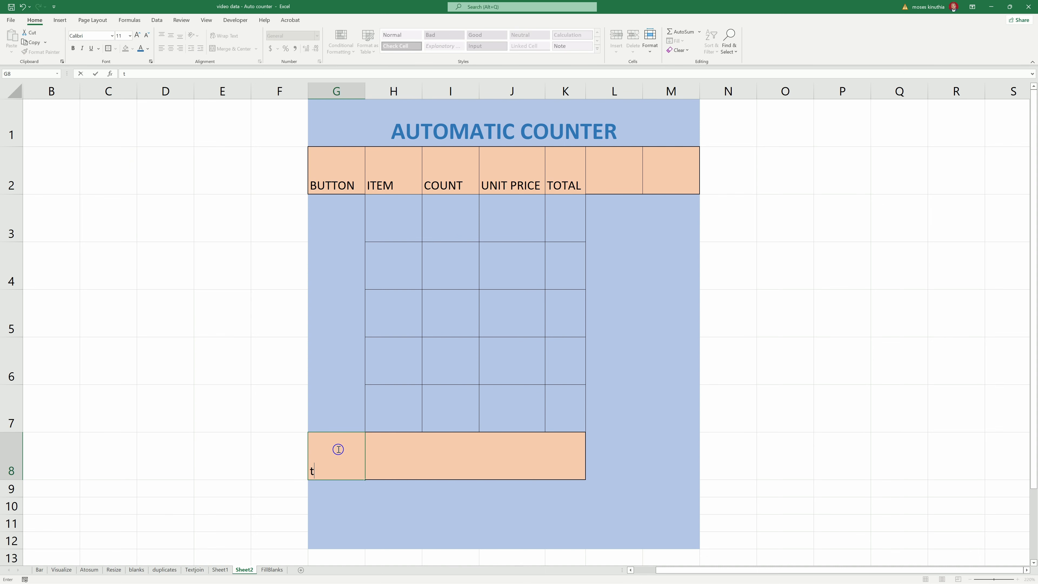
key(BackSpace)
key(BackSpace)
text(gRAN)
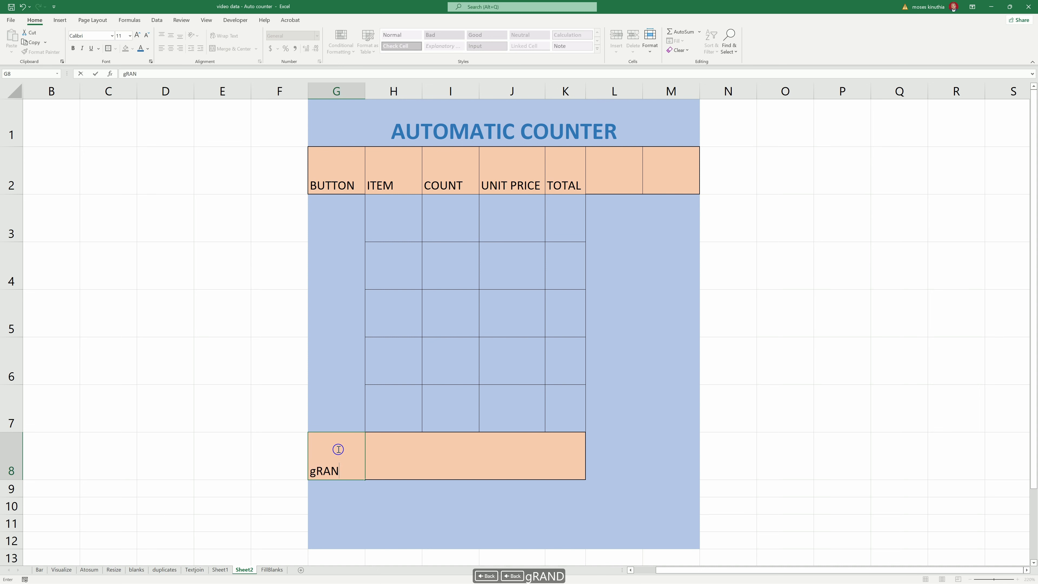
text(D T)
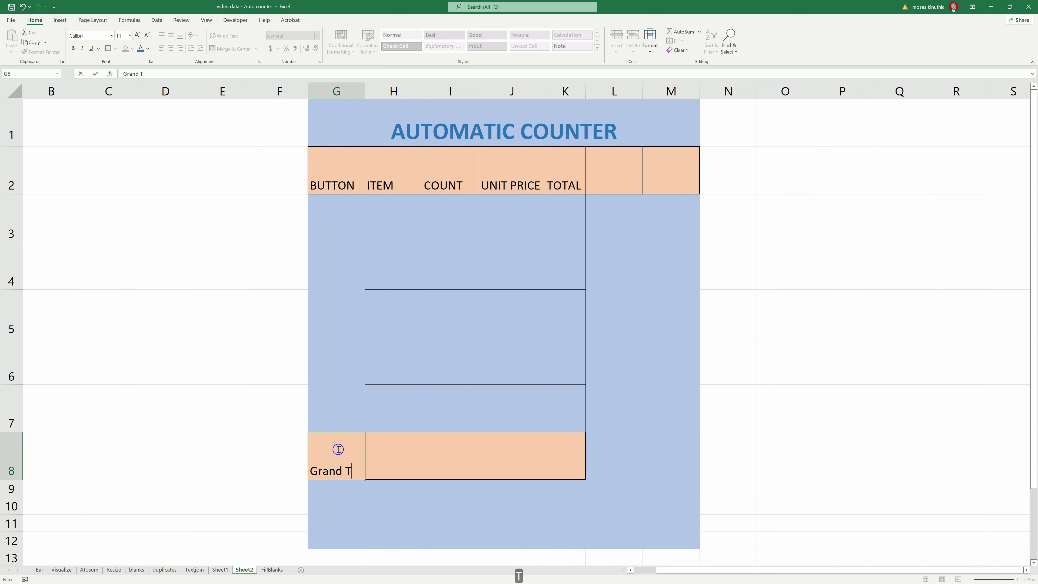
text(otal)
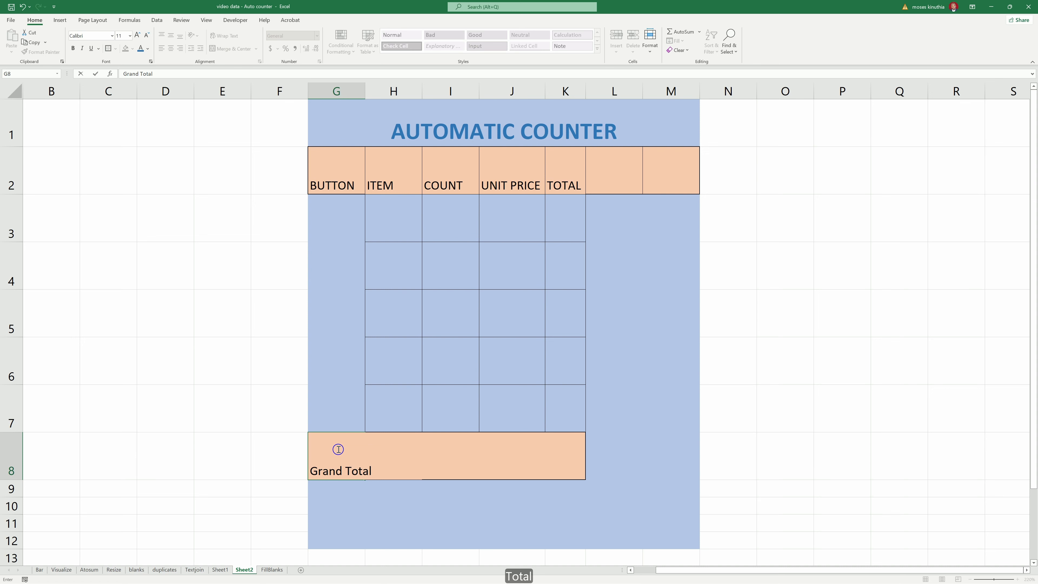
click(565, 444)
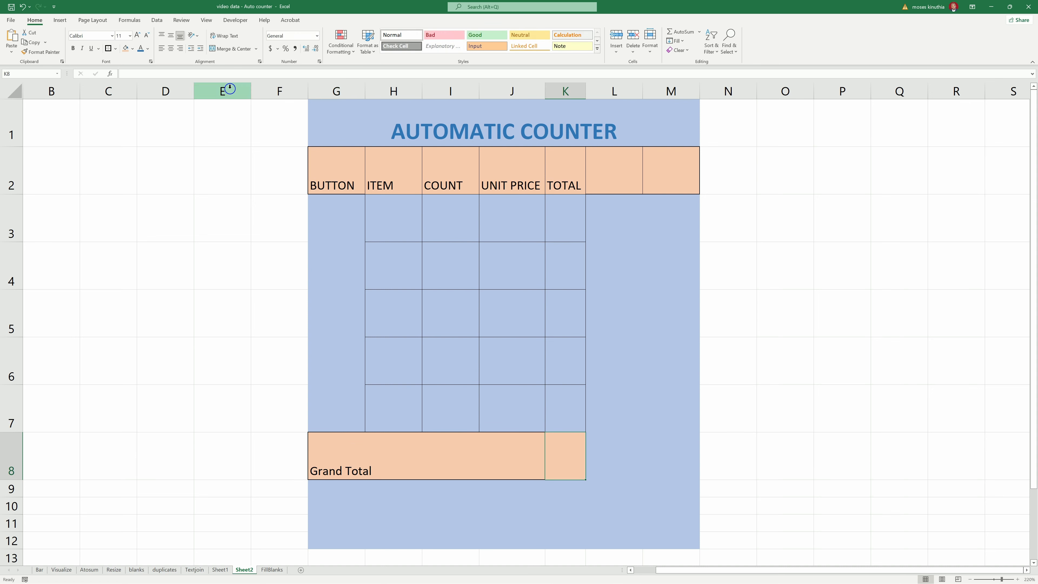
click(109, 51)
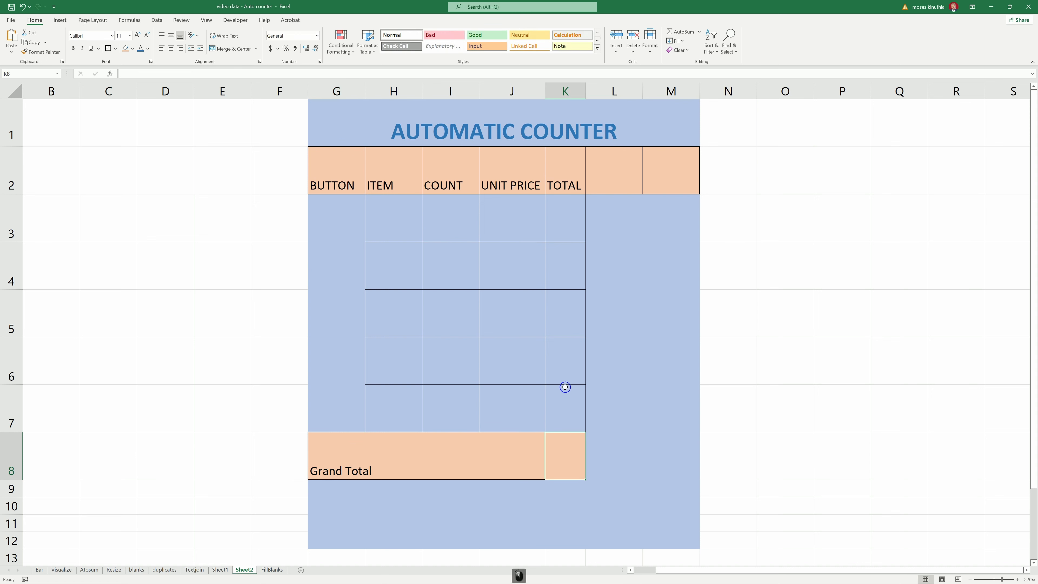
- Widen the TOTAL column K, narrow column L, and select K3:K7
drag(585, 91, 618, 91)
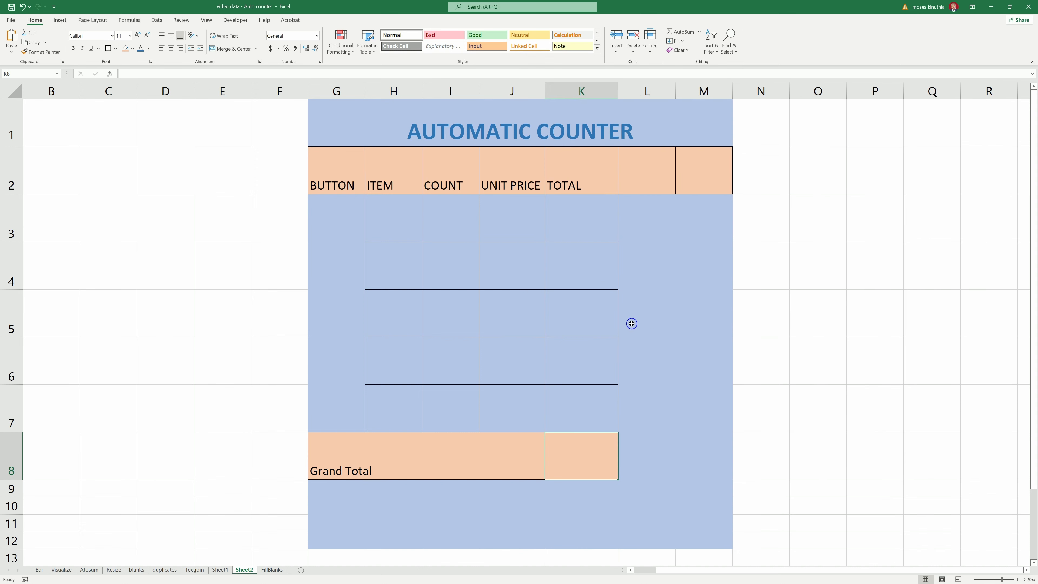
drag(674, 88, 662, 91)
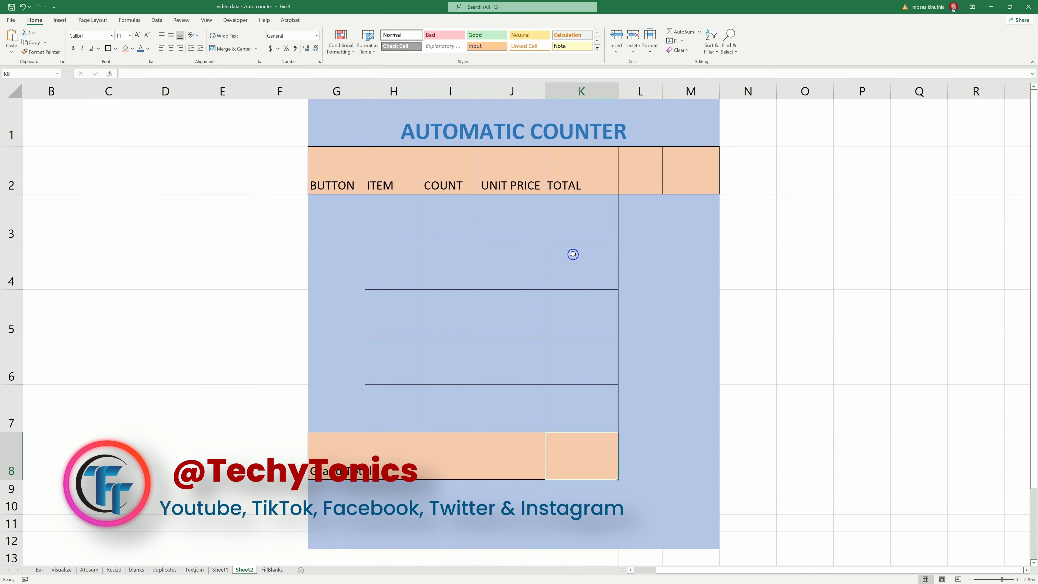
drag(571, 213, 582, 404)
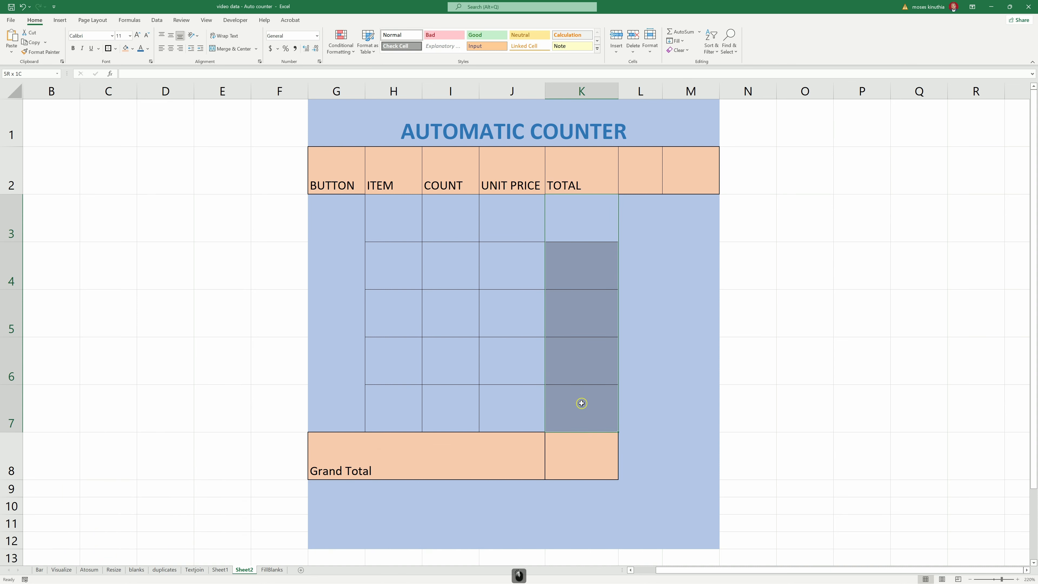
- Fill H3:H7 with Item 1 through Item 5, then select G3 and show the Developer tools
click(396, 208)
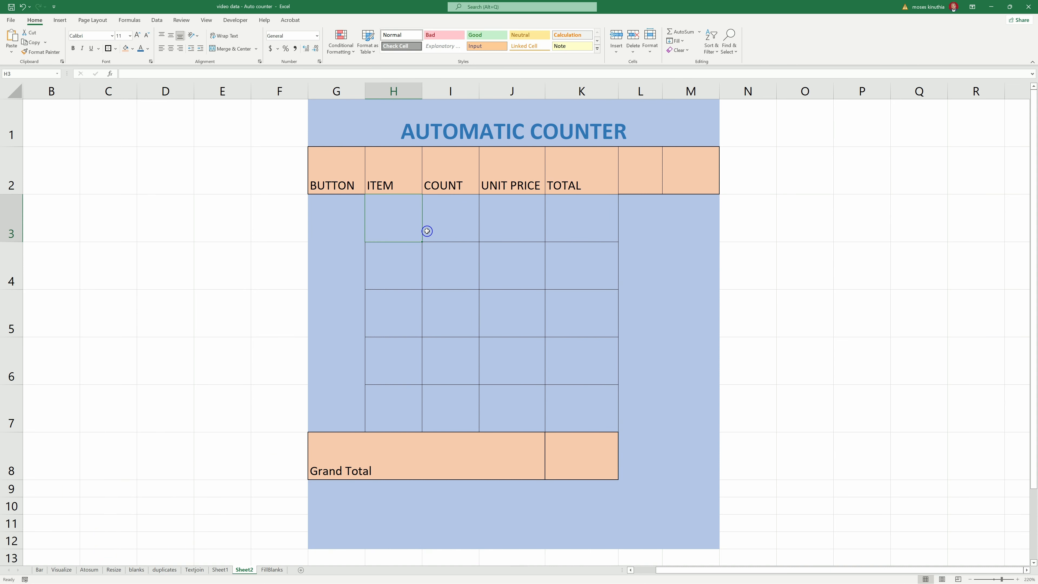
text(It)
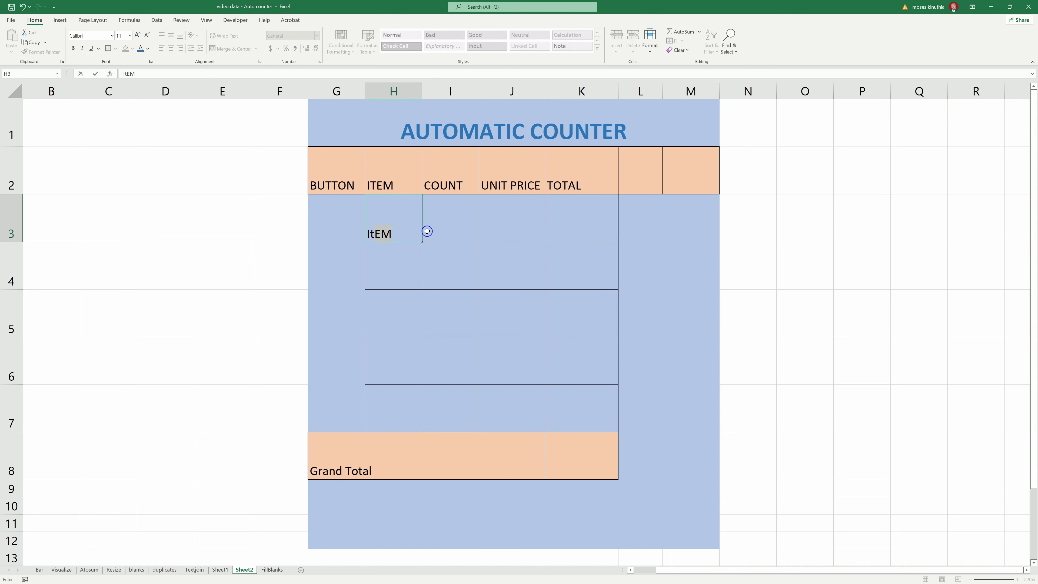
text(em 1)
key(Return)
text(It)
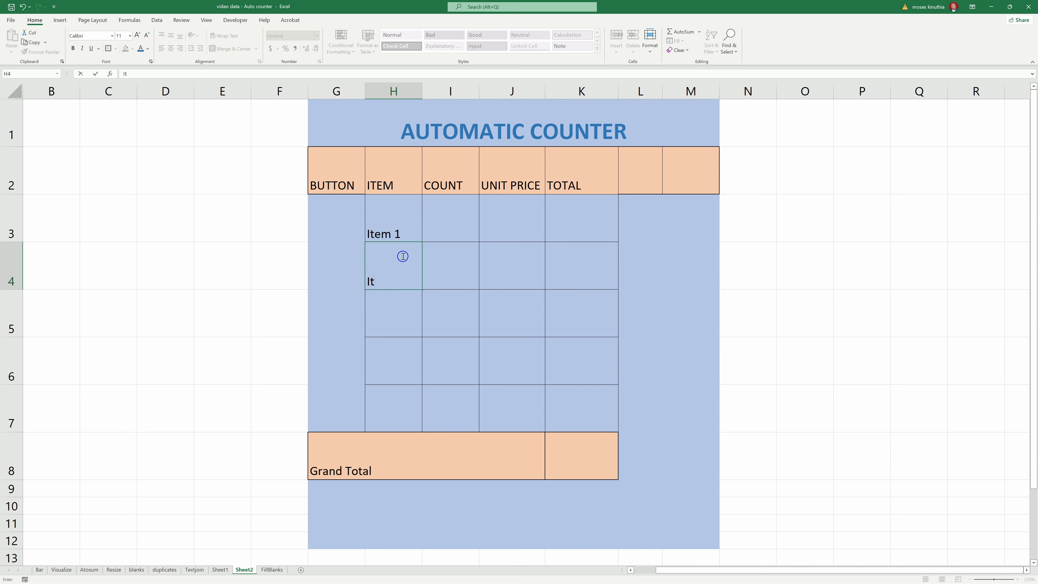
text(em 2)
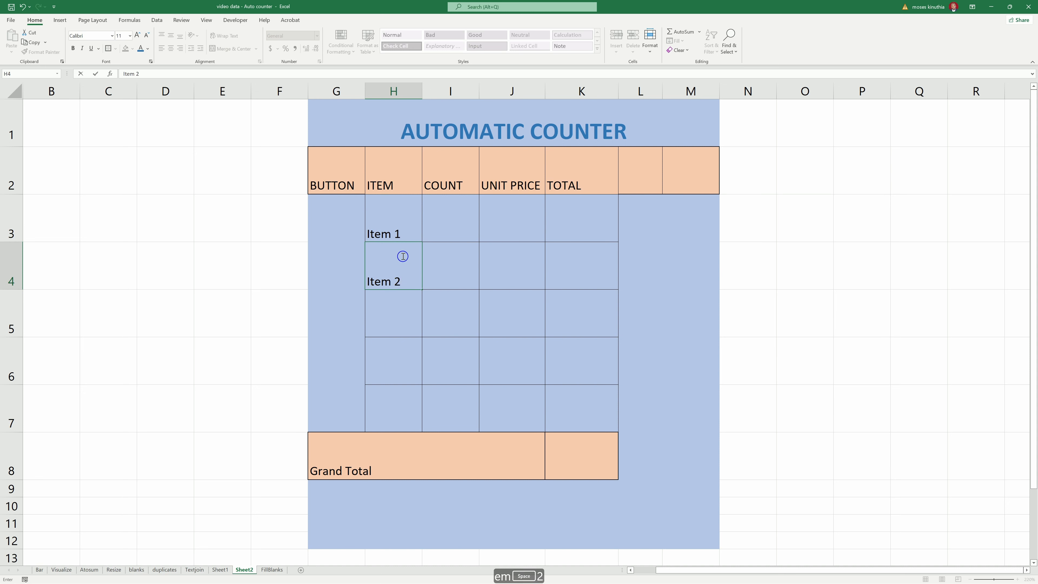
drag(399, 225, 423, 417)
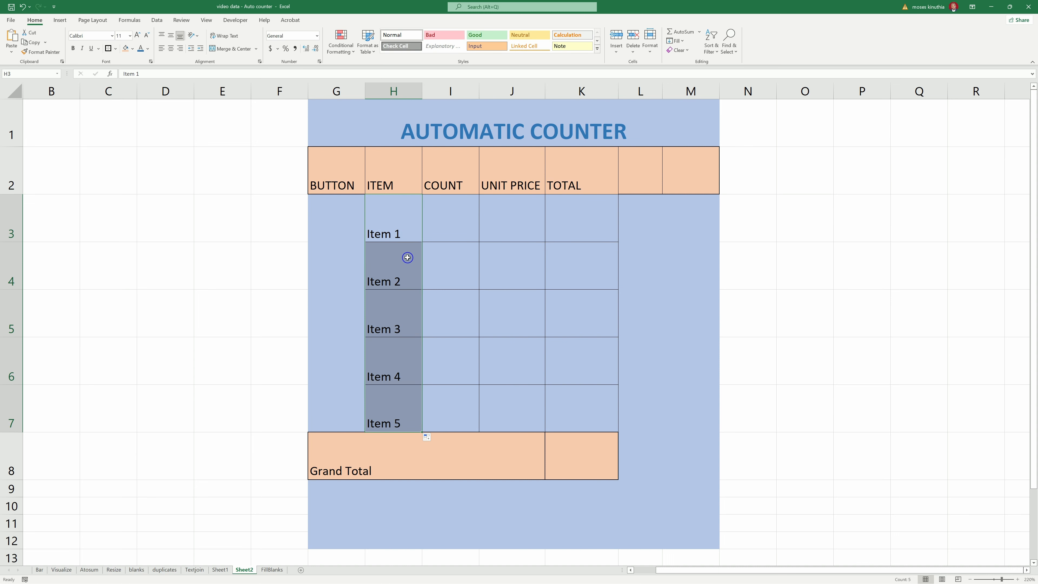
click(403, 229)
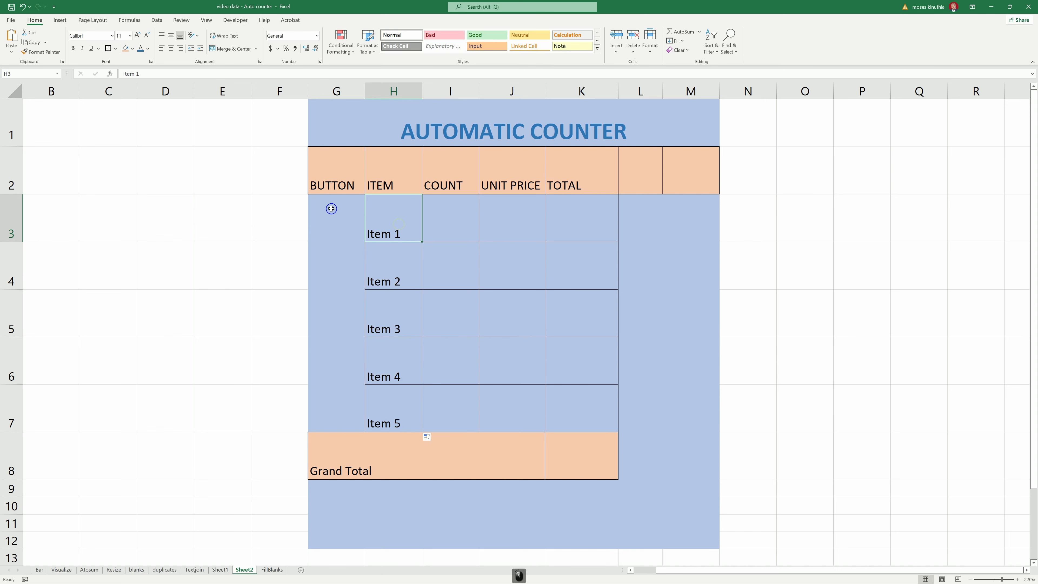
click(341, 220)
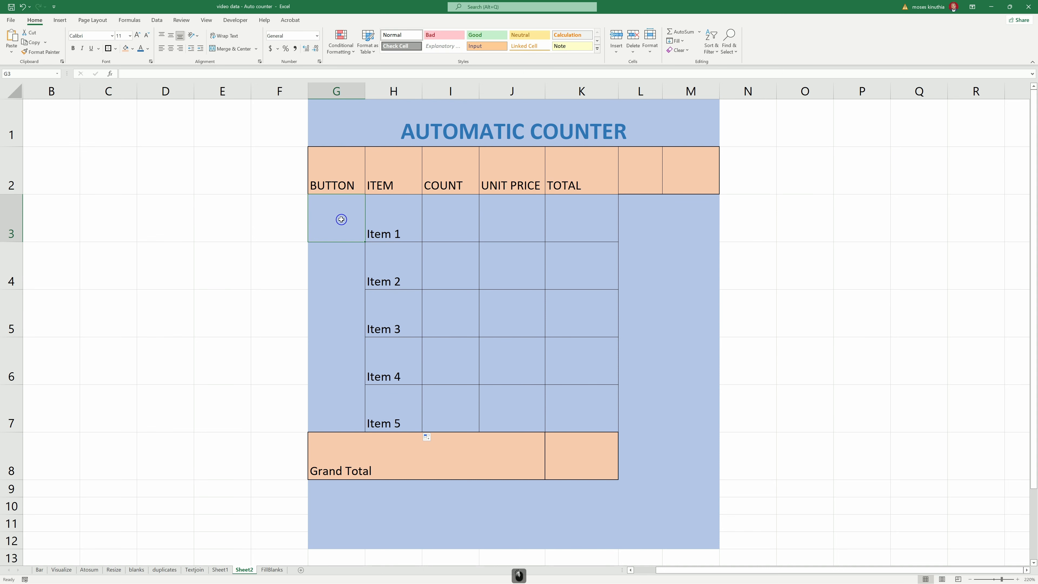
click(234, 20)
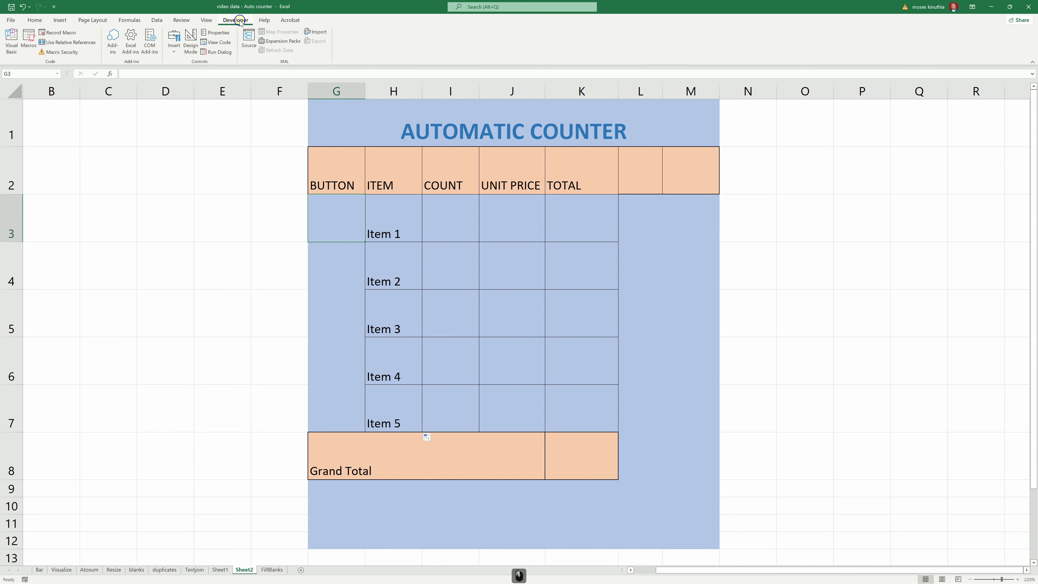
right_click(355, 39)
click(378, 44)
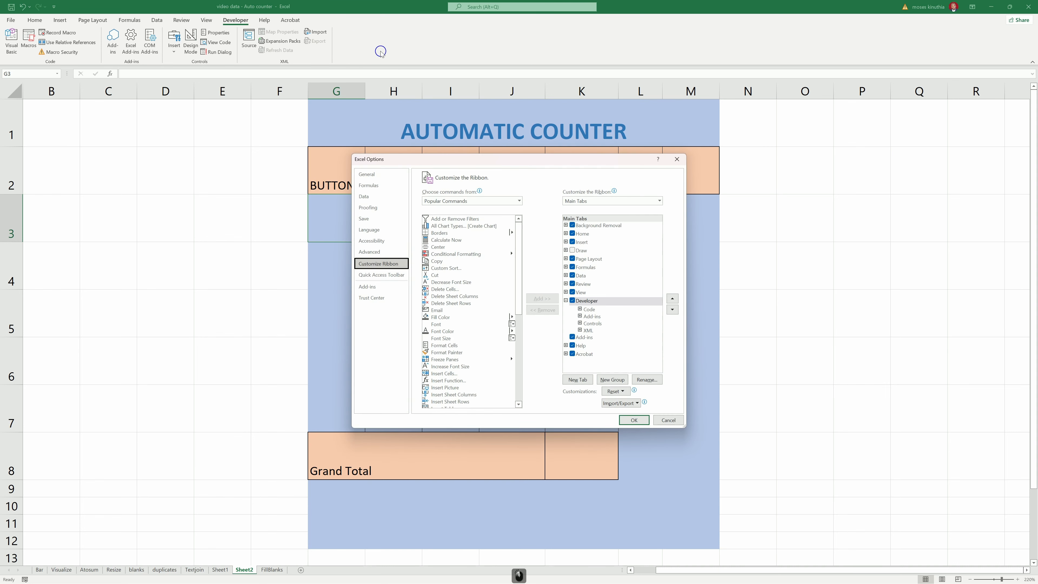
drag(476, 162, 444, 116)
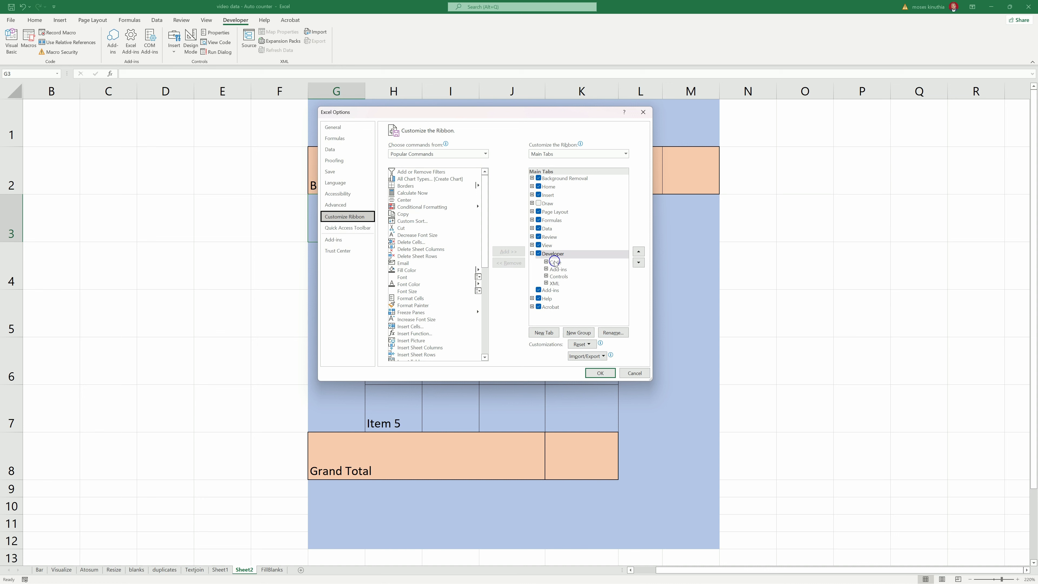
click(600, 373)
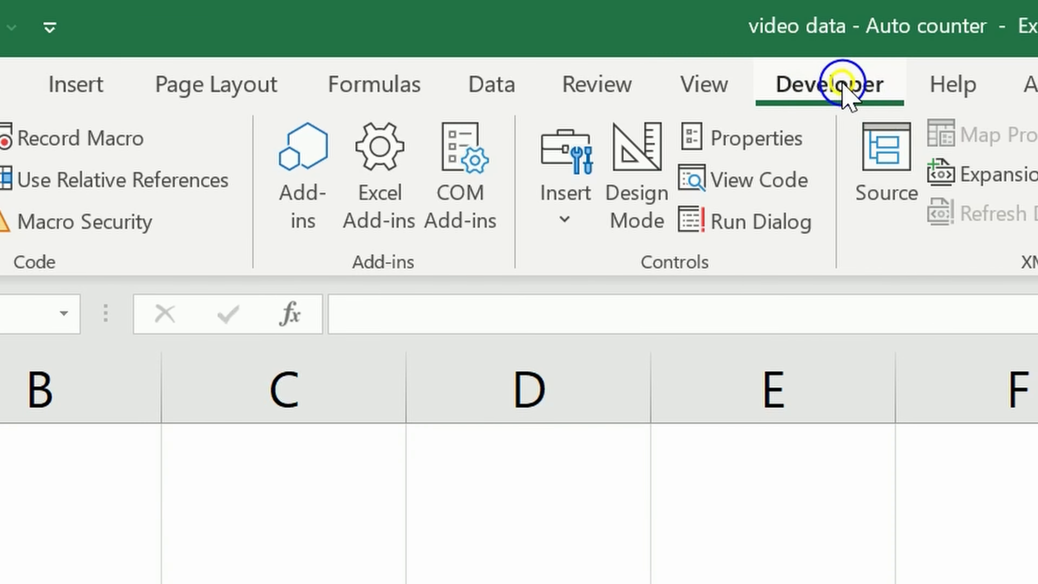
- Draw a Form Controls spin button in G3 and stretch it to fill the cell
click(573, 223)
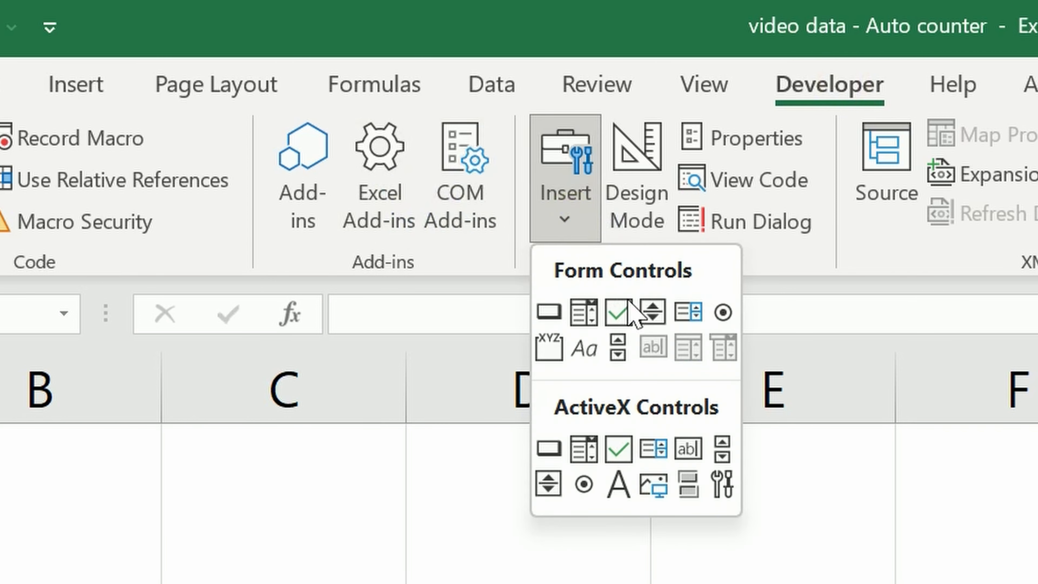
click(652, 314)
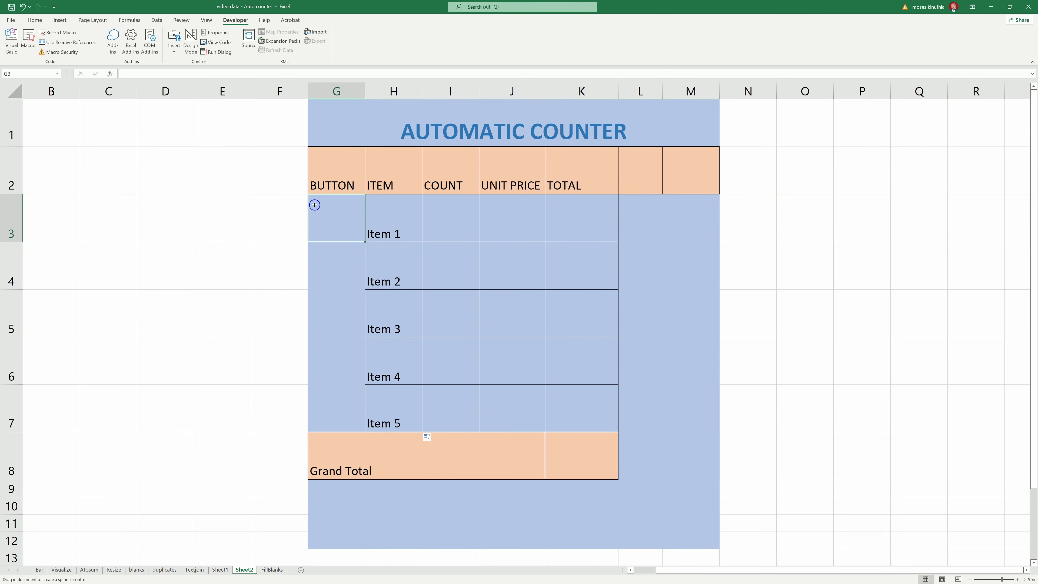
drag(314, 204, 355, 239)
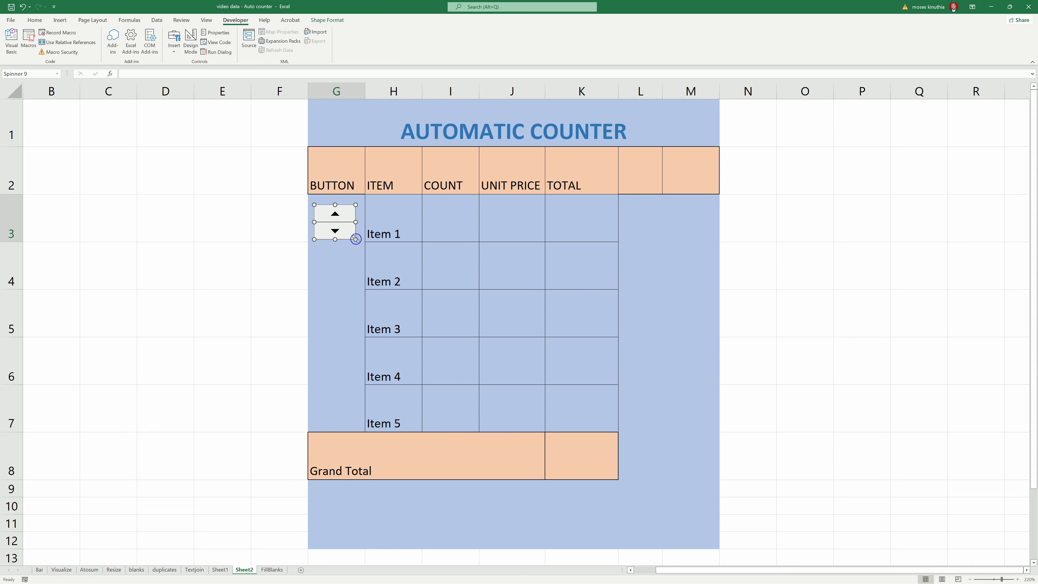
mouse_move(335, 204)
mouse_down()
mouse_move(353, 217)
mouse_move(320, 217)
mouse_up()
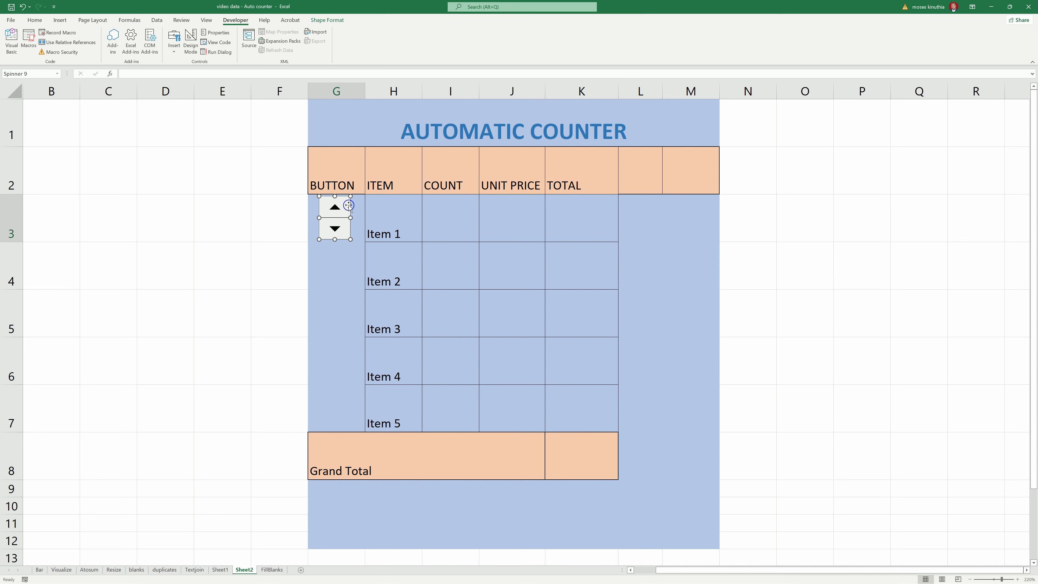
click(354, 216)
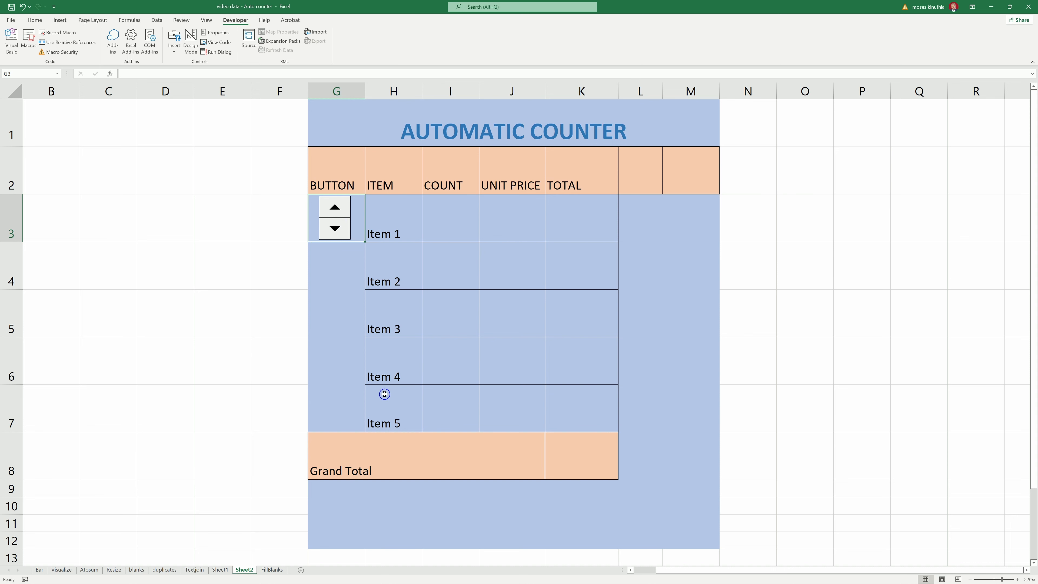
- Copy the Item 1 spin button into G4, G5, G6 and G7 beside Items 2–5
ctrl+click(331, 221)
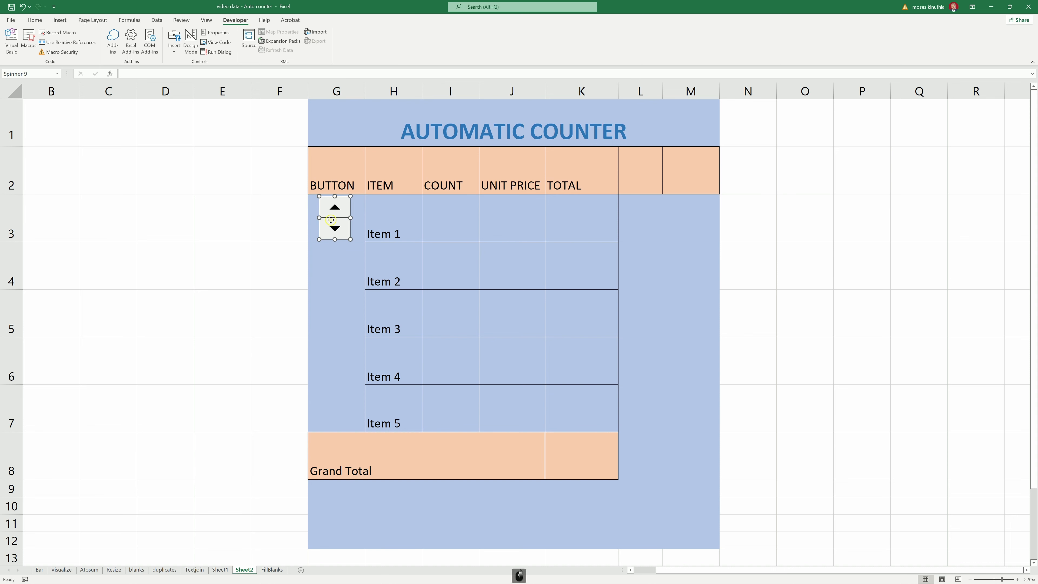
drag(331, 221, 331, 270)
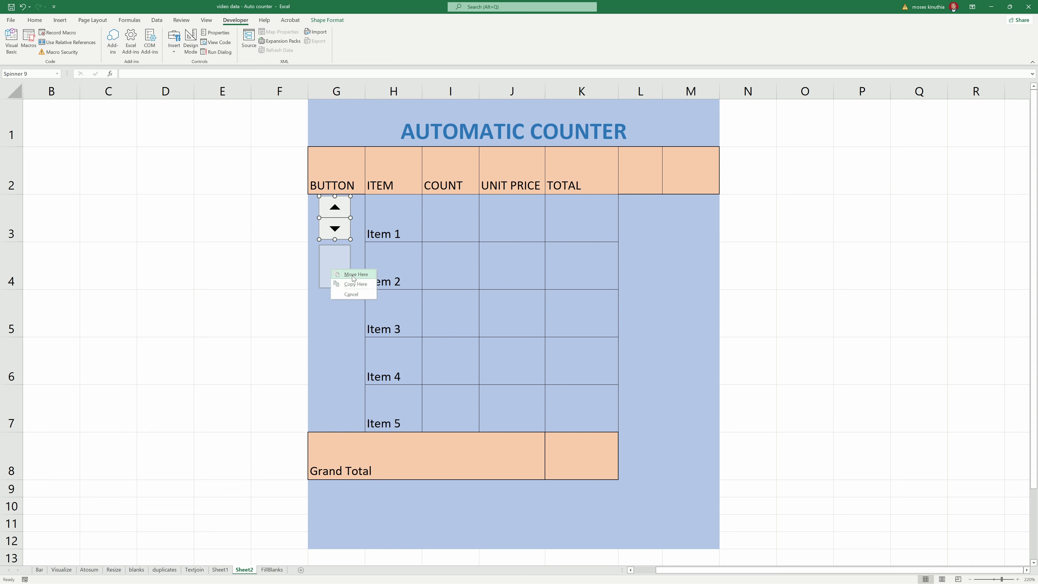
click(355, 284)
drag(326, 255, 329, 356)
click(352, 317)
click(353, 371)
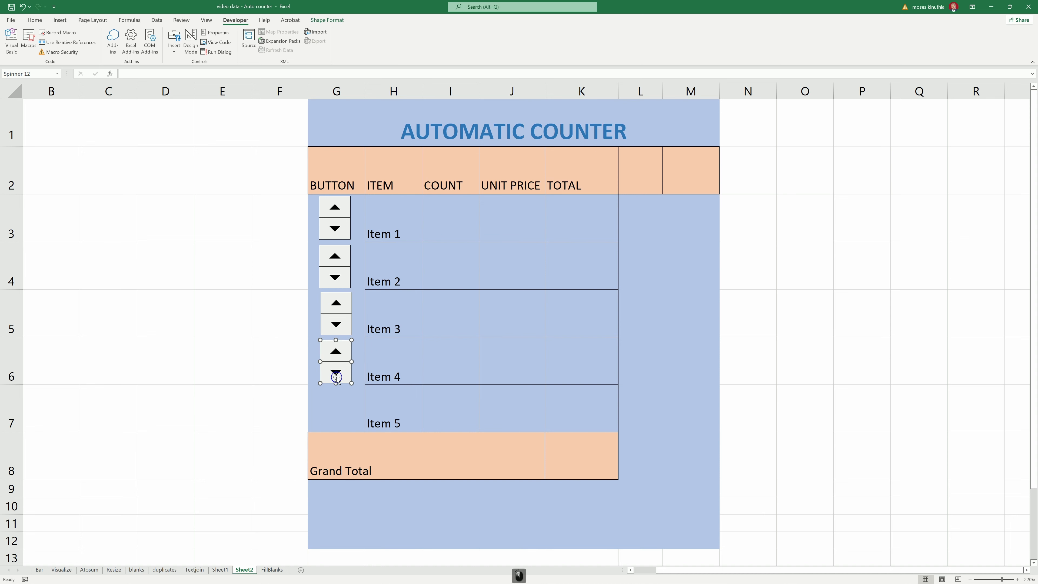
drag(327, 352, 328, 399)
click(355, 414)
click(356, 261)
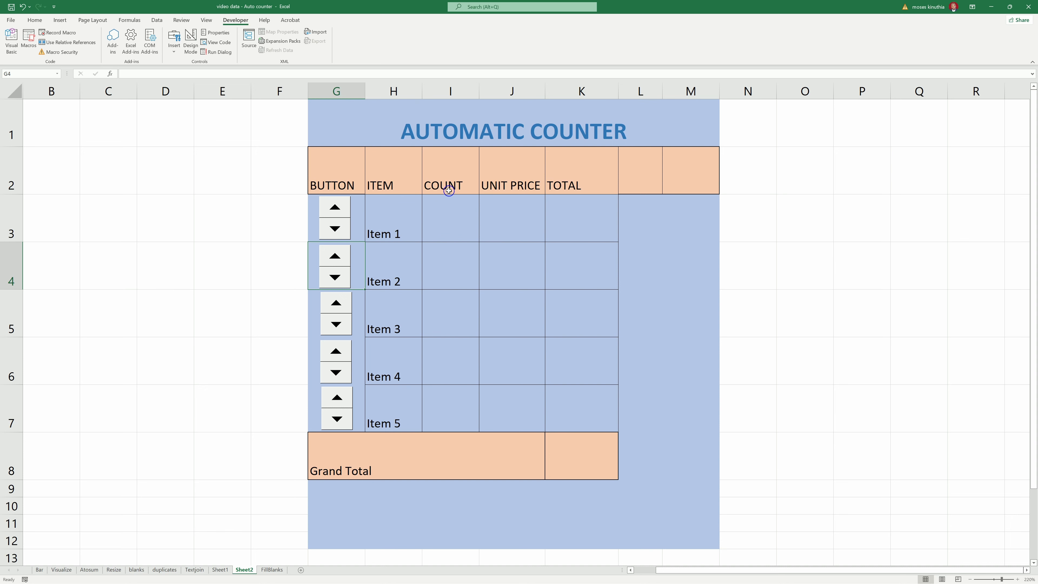
click(449, 231)
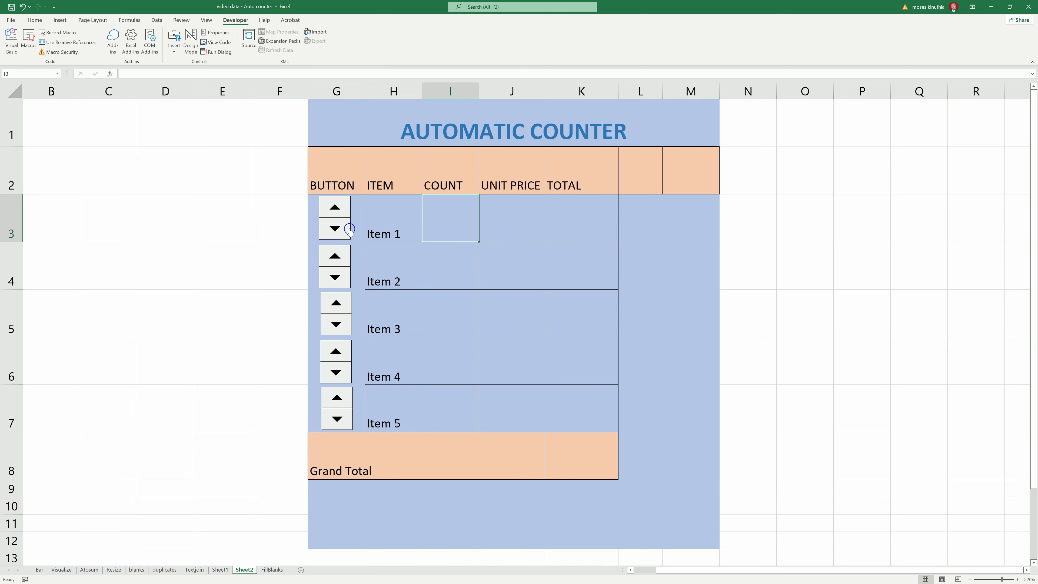
- Set the Item 1 spin button's cell link to $I$3 in Format Control
right_click(325, 227)
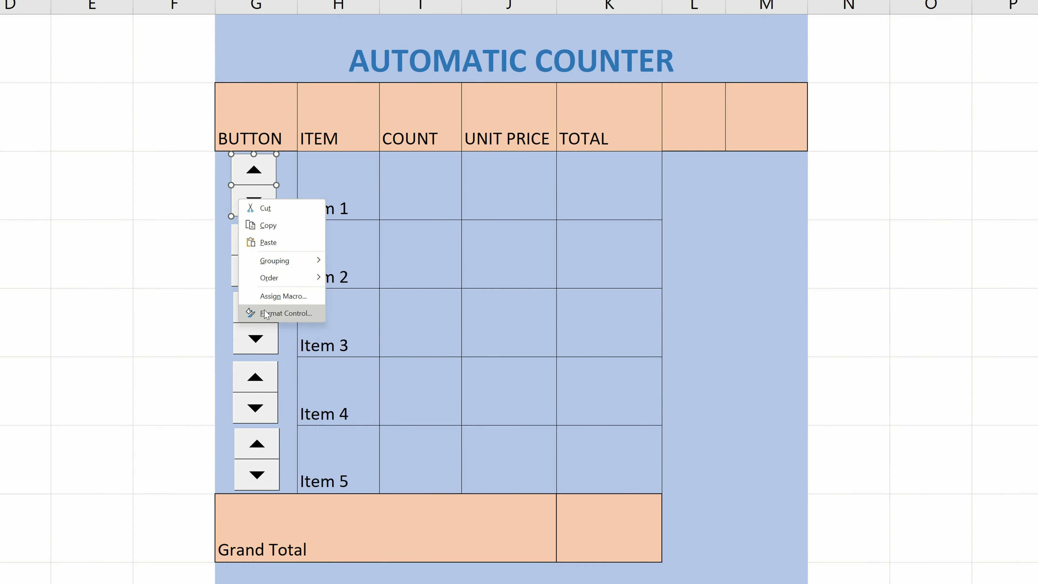
click(266, 314)
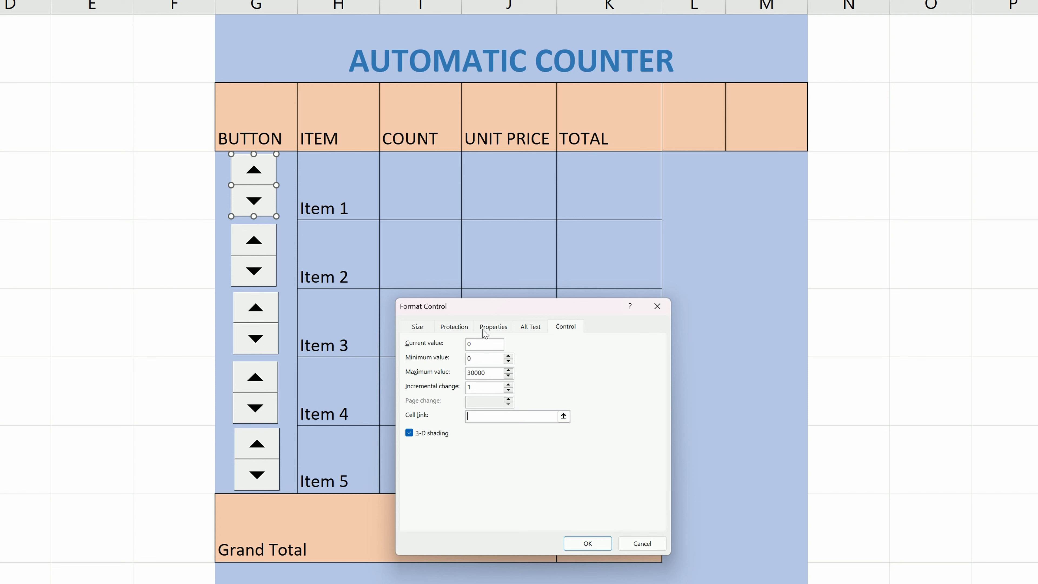
drag(494, 317, 584, 346)
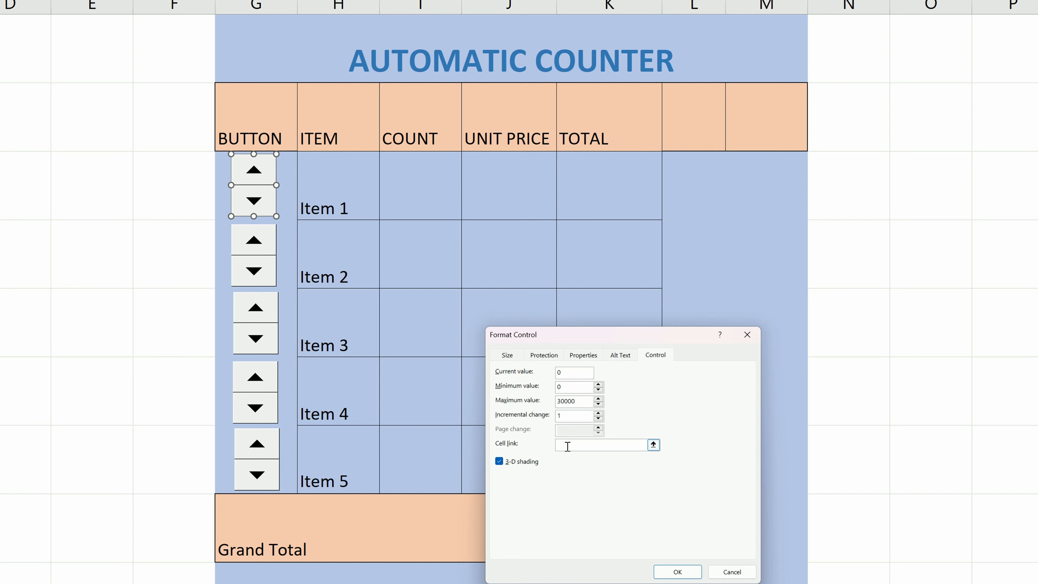
click(419, 190)
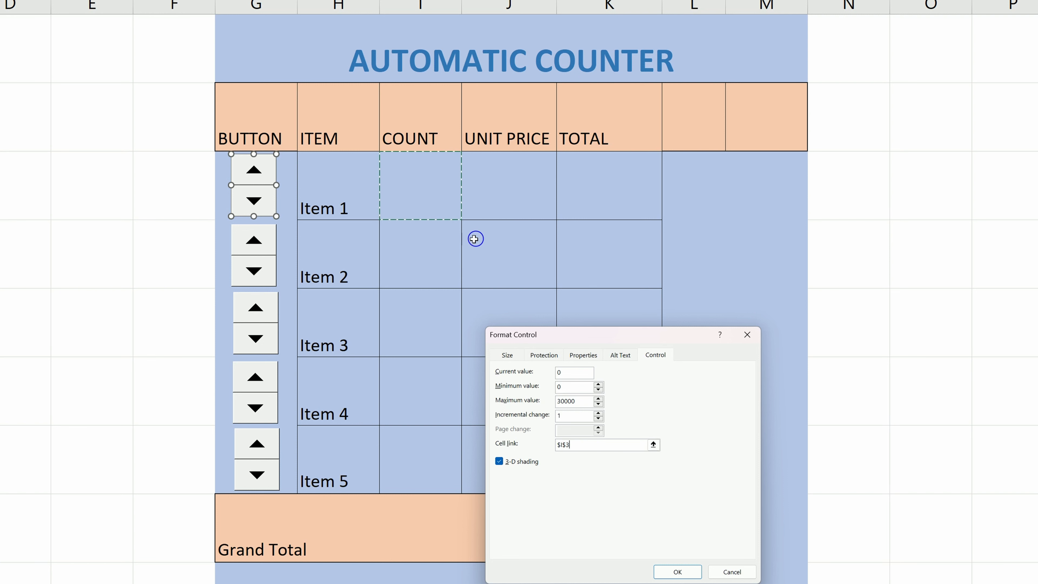
click(679, 571)
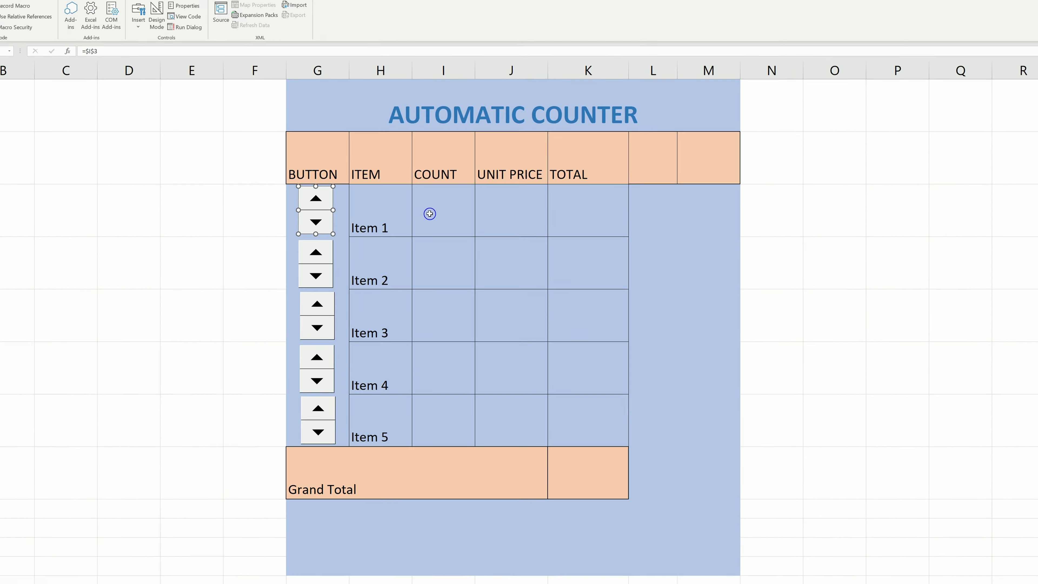
key(Escape)
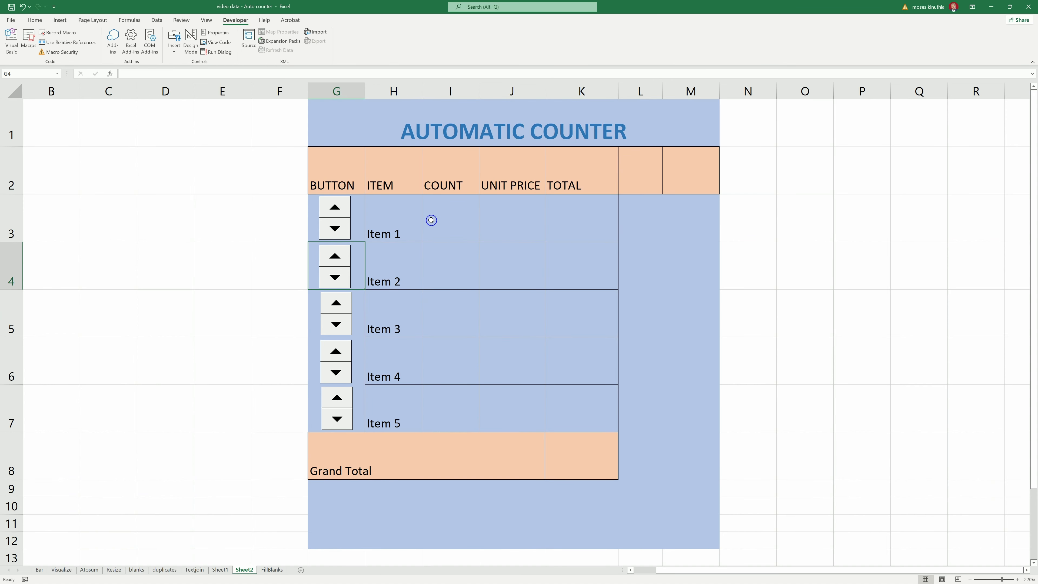
- Test the Item 1 spin button by raising and then lowering its count
click(335, 207)
click(335, 207)
click(334, 207)
click(335, 207)
click(335, 207)
click(335, 207)
click(335, 207)
click(335, 207)
click(335, 229)
click(335, 229)
click(335, 229)
click(335, 229)
click(335, 229)
click(336, 229)
click(335, 229)
click(335, 229)
click(335, 229)
- Link the Item 2 and Item 3 spin buttons to cells I4 and I5
right_click(345, 269)
click(380, 350)
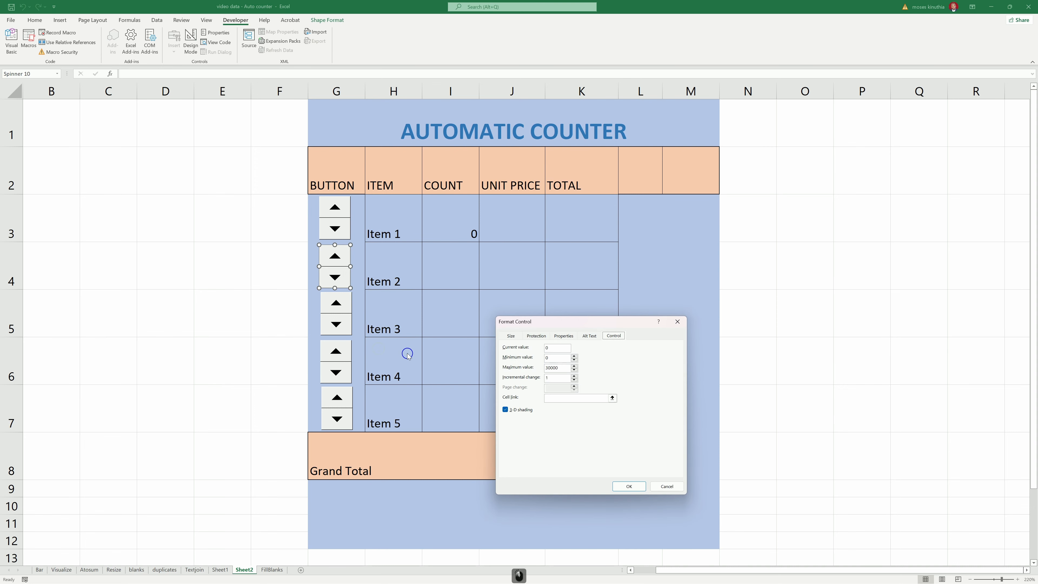
click(566, 398)
click(438, 255)
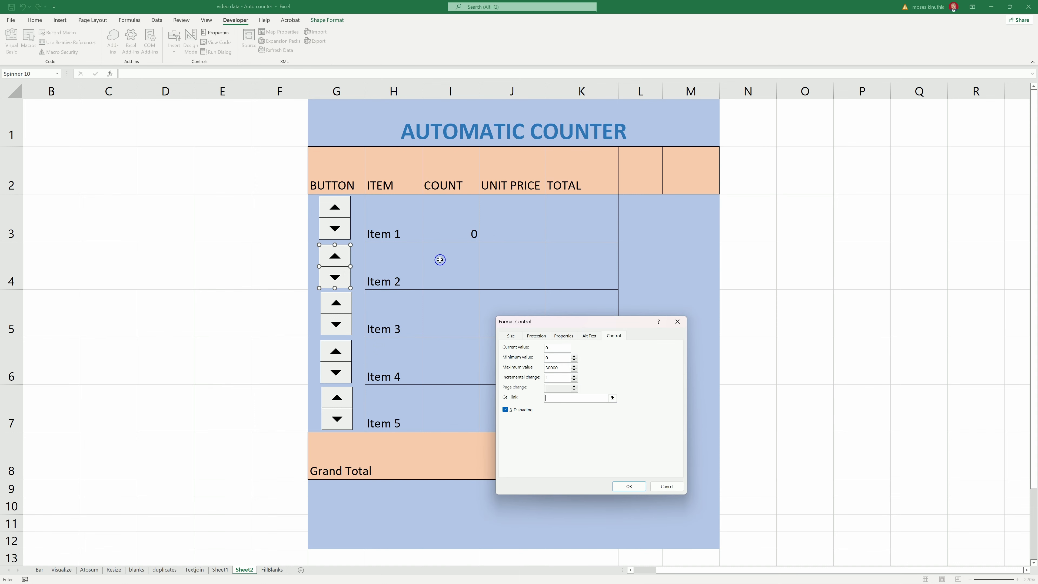
click(620, 481)
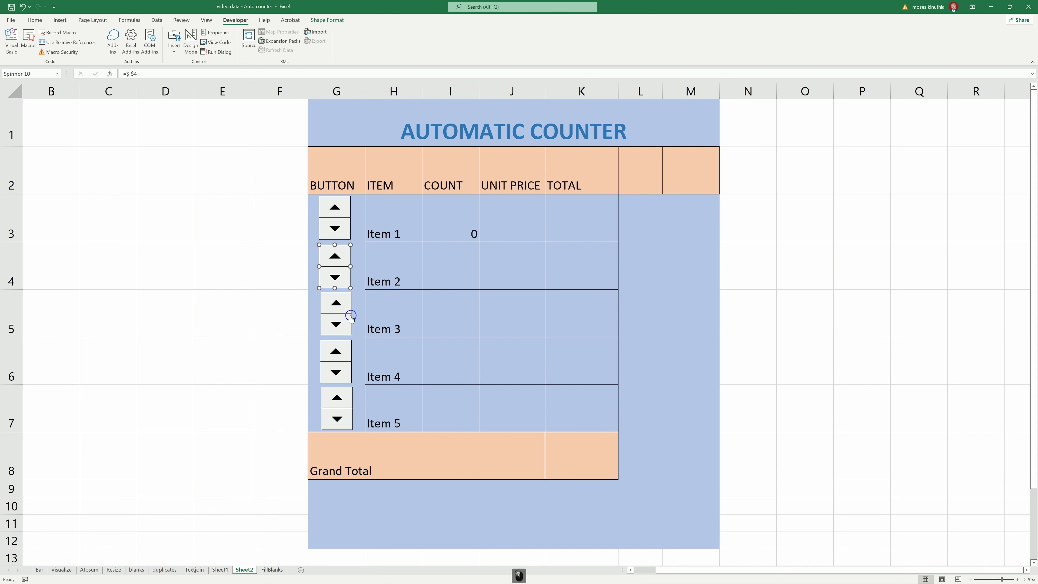
right_click(341, 309)
click(367, 387)
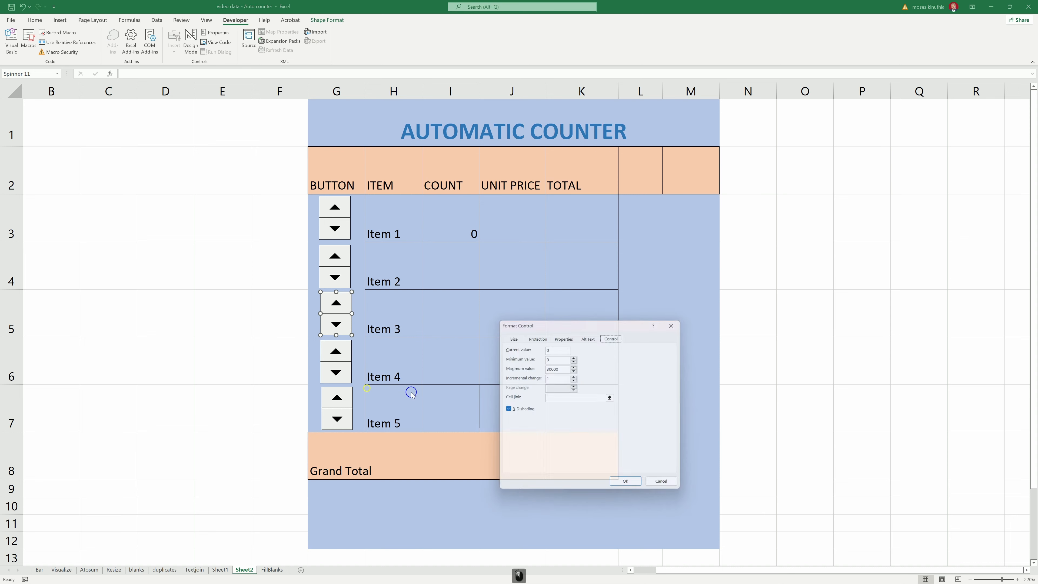
click(563, 397)
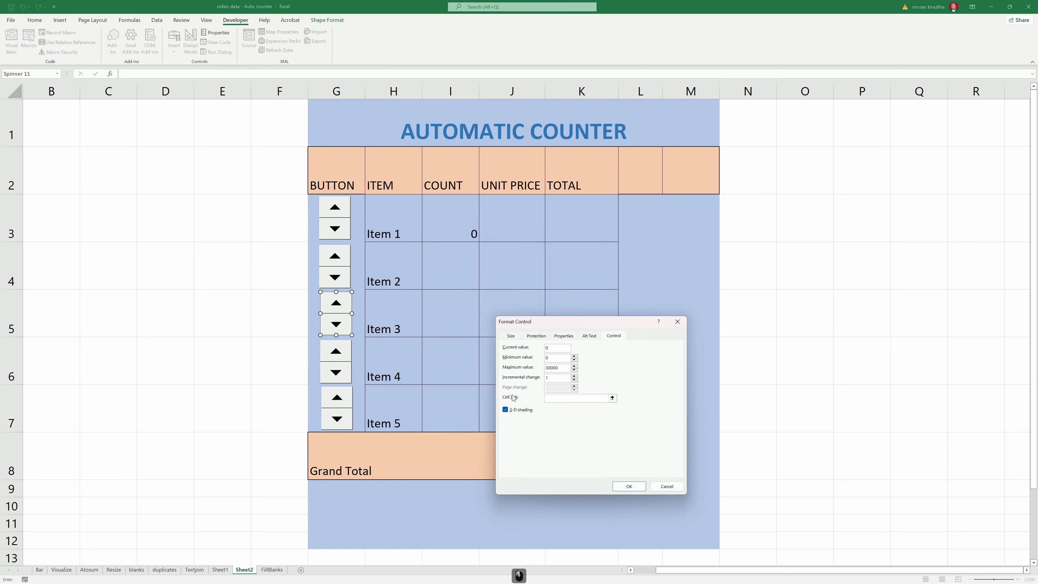
click(441, 318)
click(629, 486)
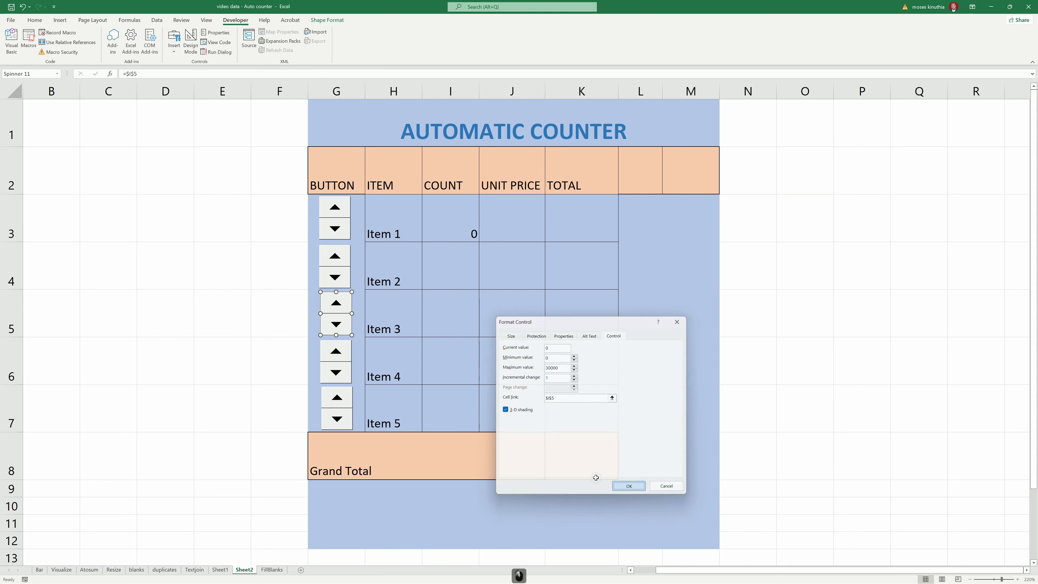
- Link the Item 4 and Item 5 spin buttons to cells I6 and I7
right_click(338, 363)
click(367, 433)
click(578, 398)
click(437, 361)
click(629, 486)
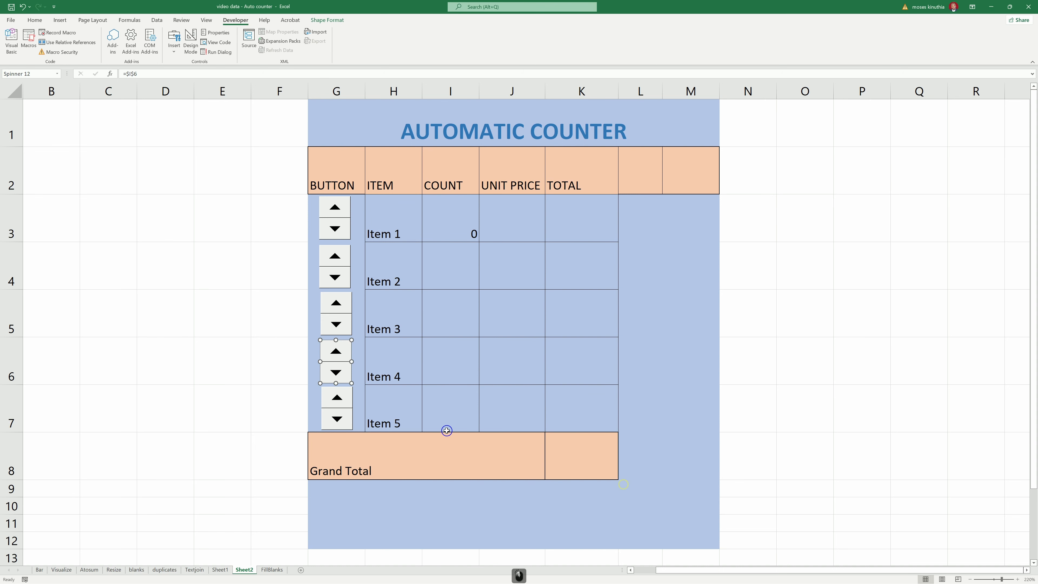
right_click(342, 412)
click(369, 483)
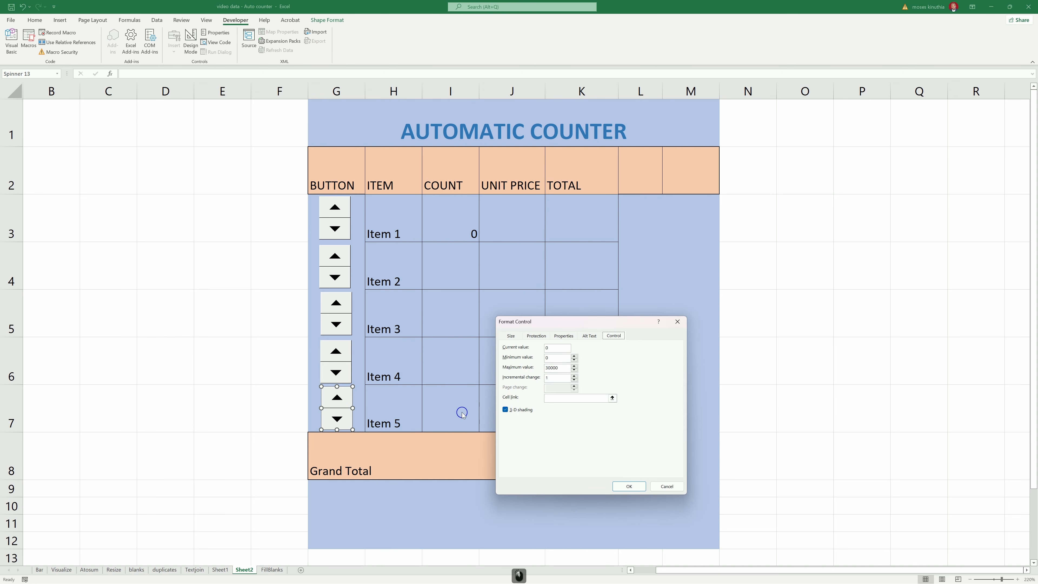
click(440, 411)
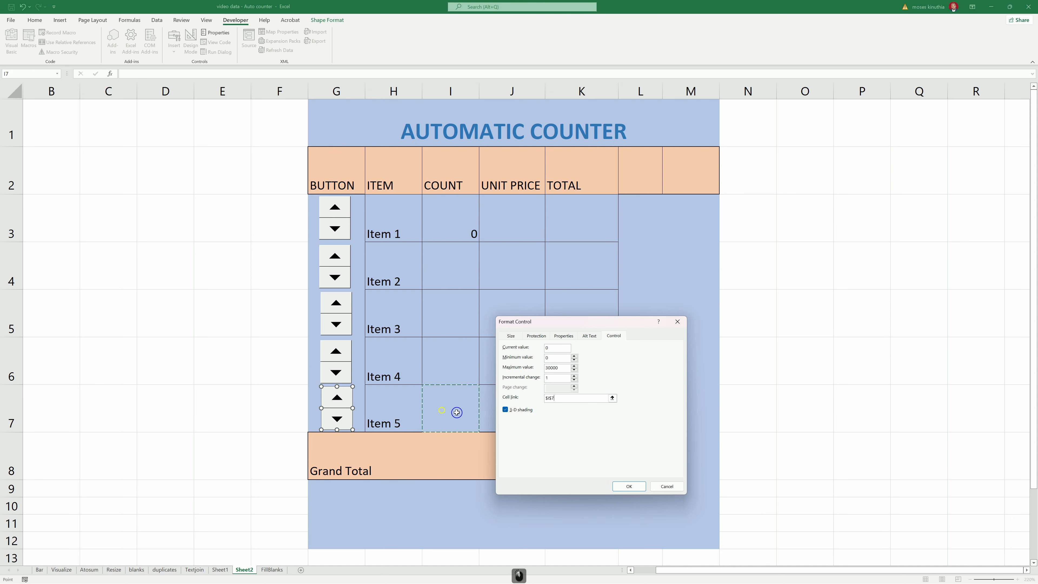
click(629, 486)
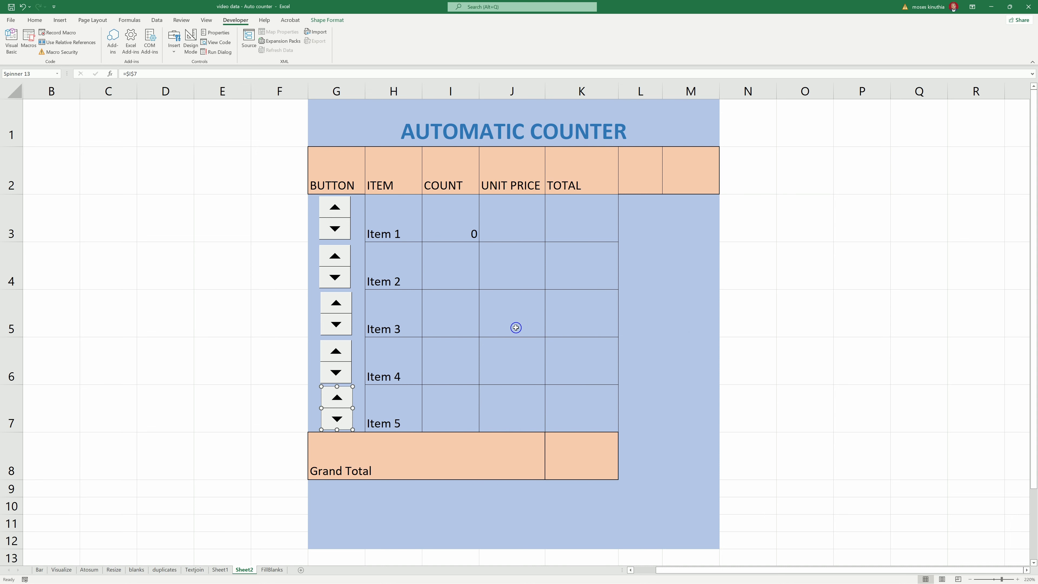
- Spin the Item 2–5 counters to counts of 3, 3, 2 and 1
click(339, 255)
click(339, 255)
click(340, 255)
click(340, 304)
click(339, 303)
click(339, 304)
click(338, 352)
click(338, 351)
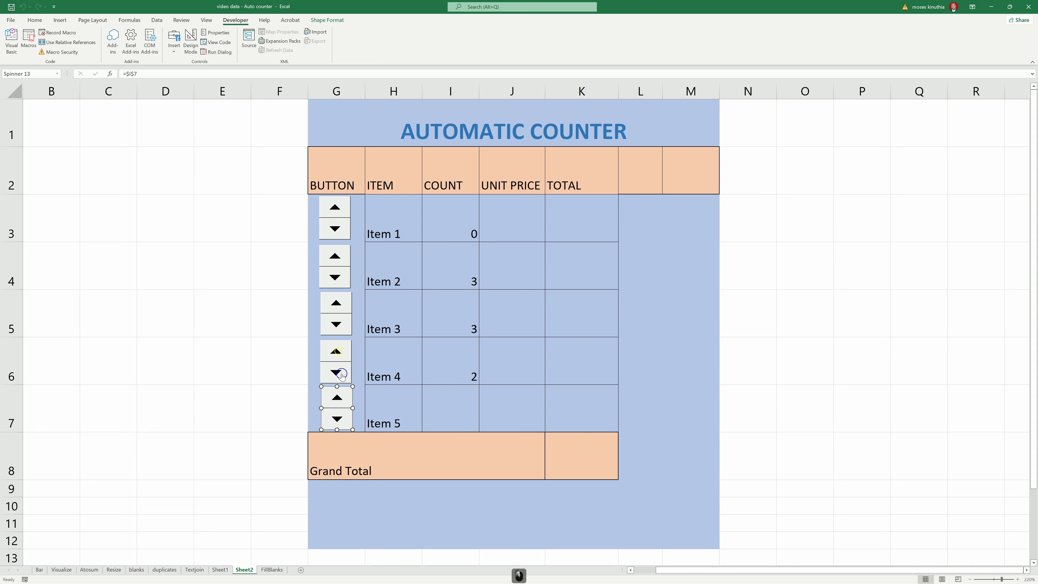
click(397, 402)
click(337, 398)
click(337, 397)
click(339, 418)
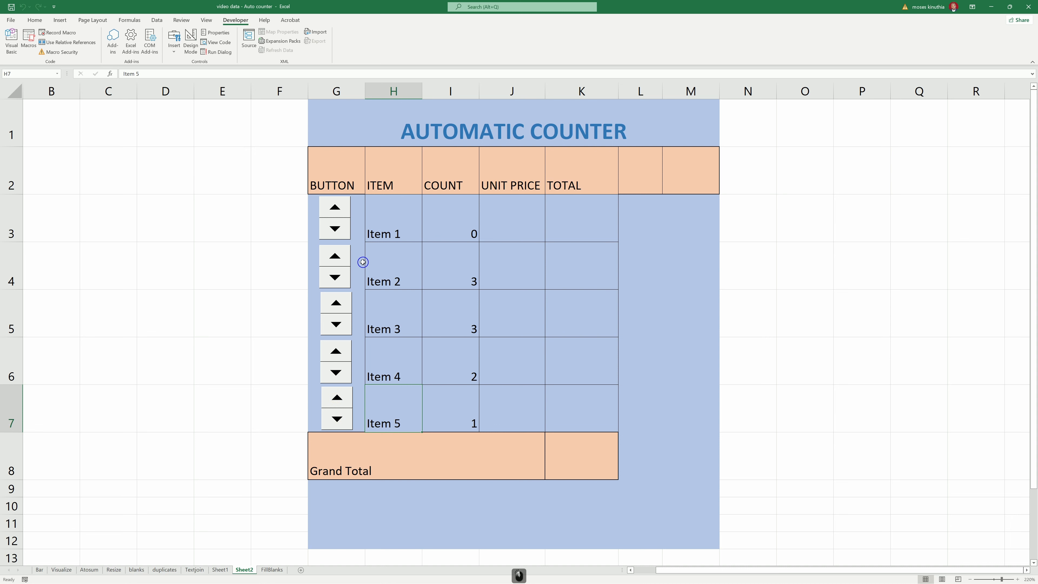
click(499, 220)
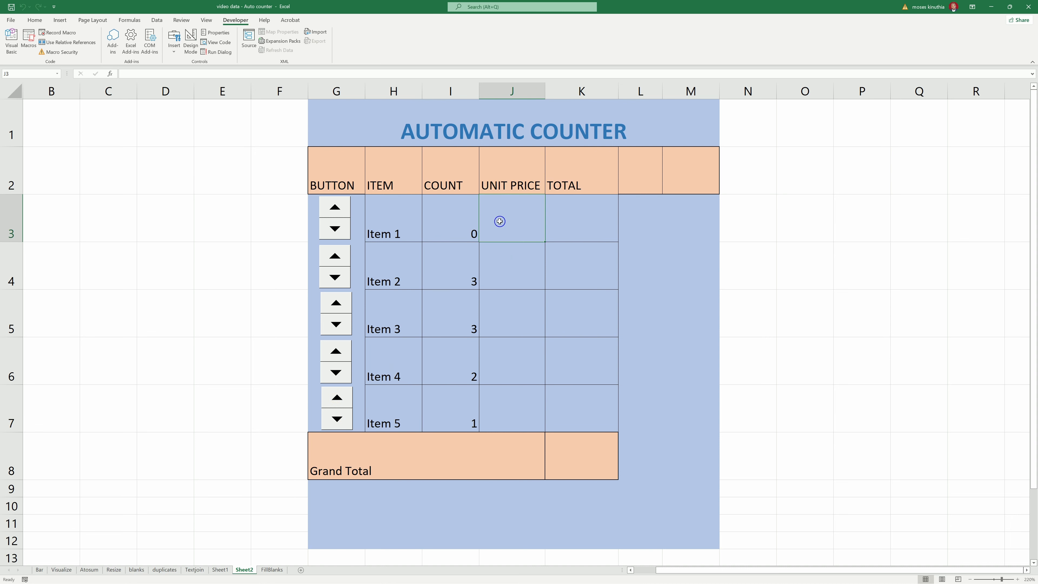
mouse_move(506, 224)
mouse_down()
mouse_move(551, 367)
mouse_move(556, 420)
mouse_up()
- Apply Accounting dollar format to J3:K7 and the Grand Total cell K8
ctrl+click(566, 450)
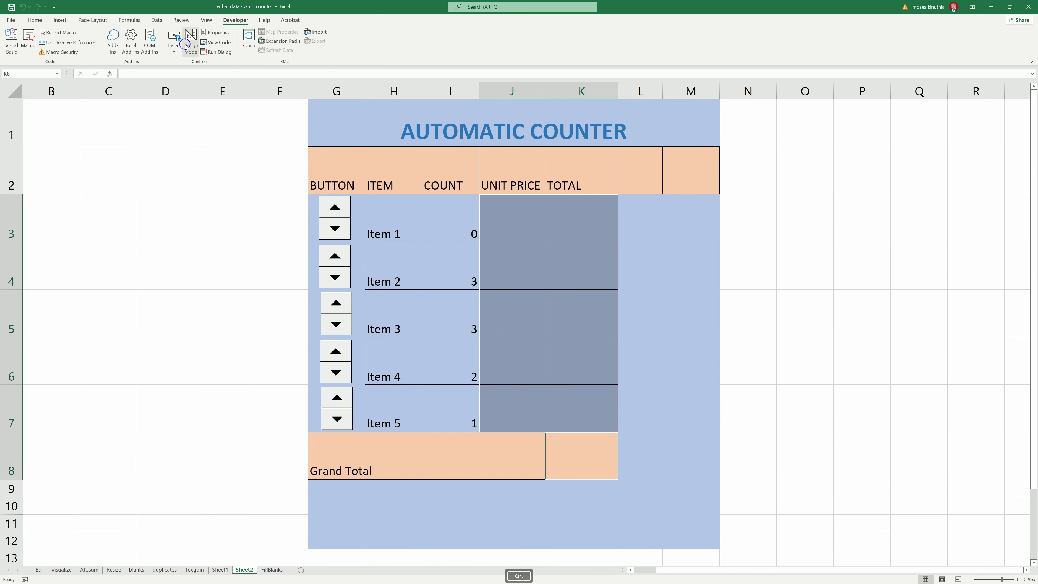
click(35, 20)
click(270, 49)
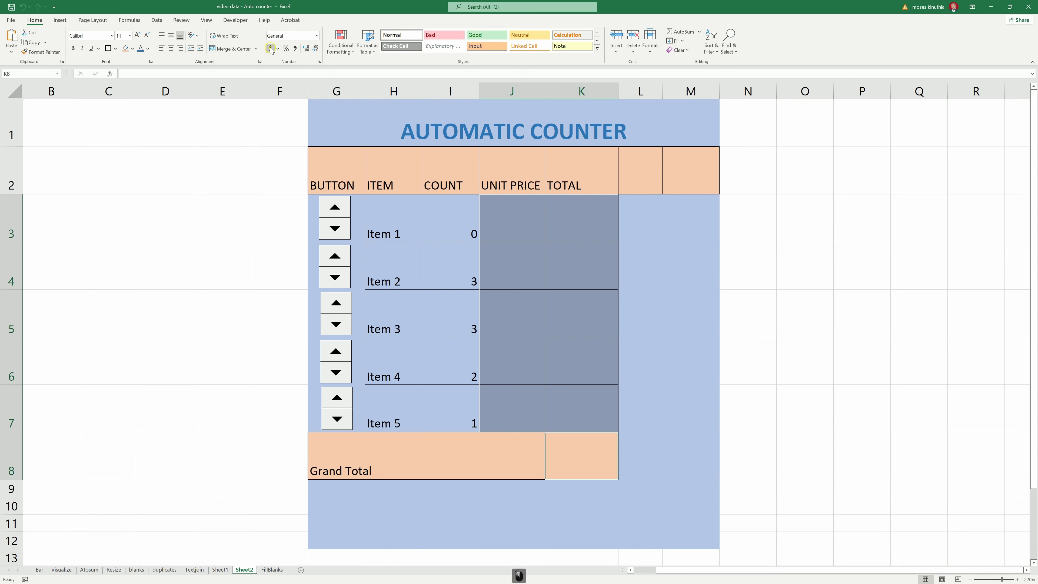
- Enter unit prices 10, 15, 11, 2 and 5 into J3:J7
click(511, 211)
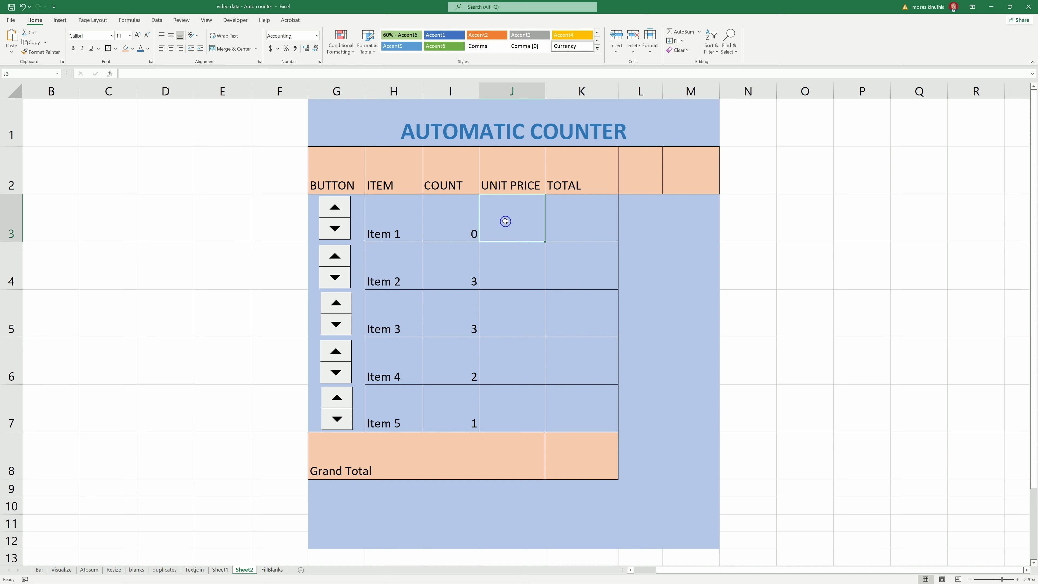
text(10)
key(Return)
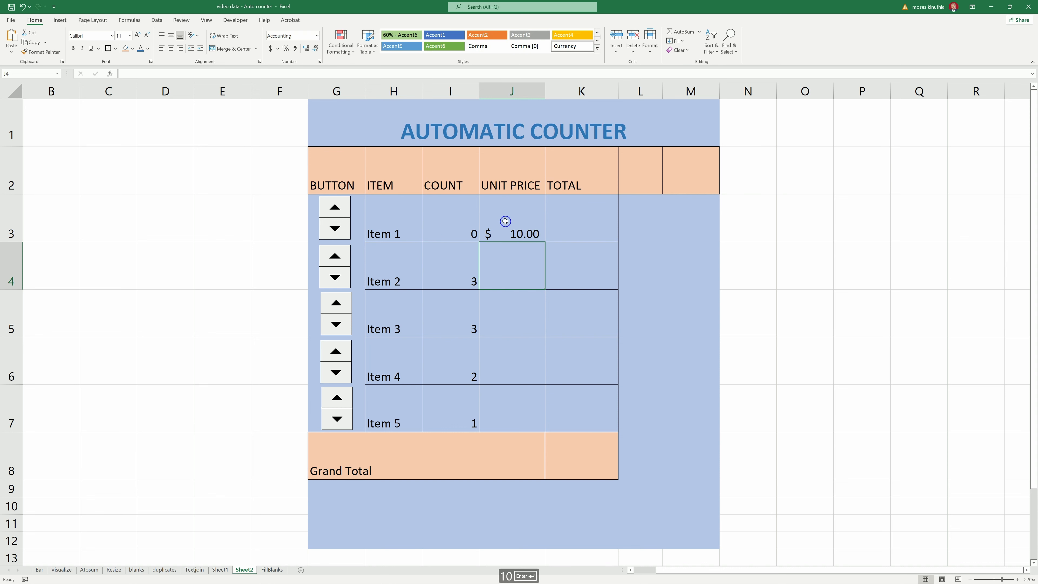
text(15)
key(Return)
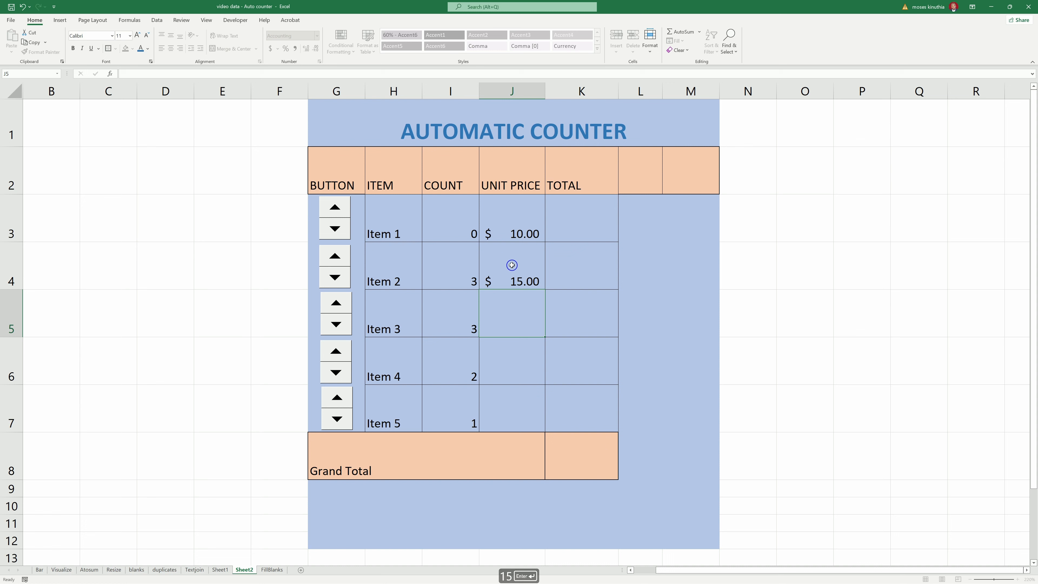
text(11)
key(Return)
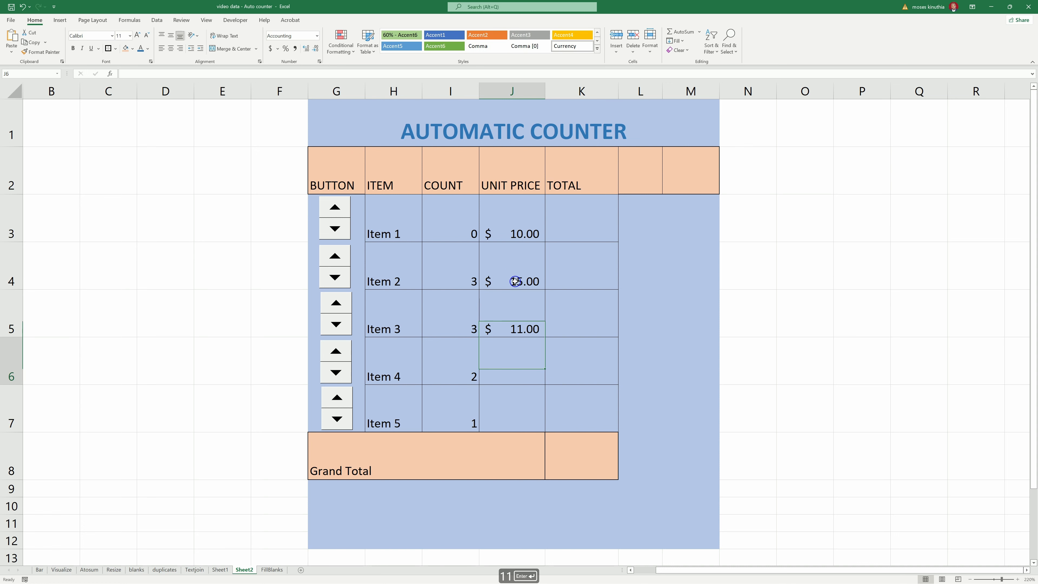
text(2)
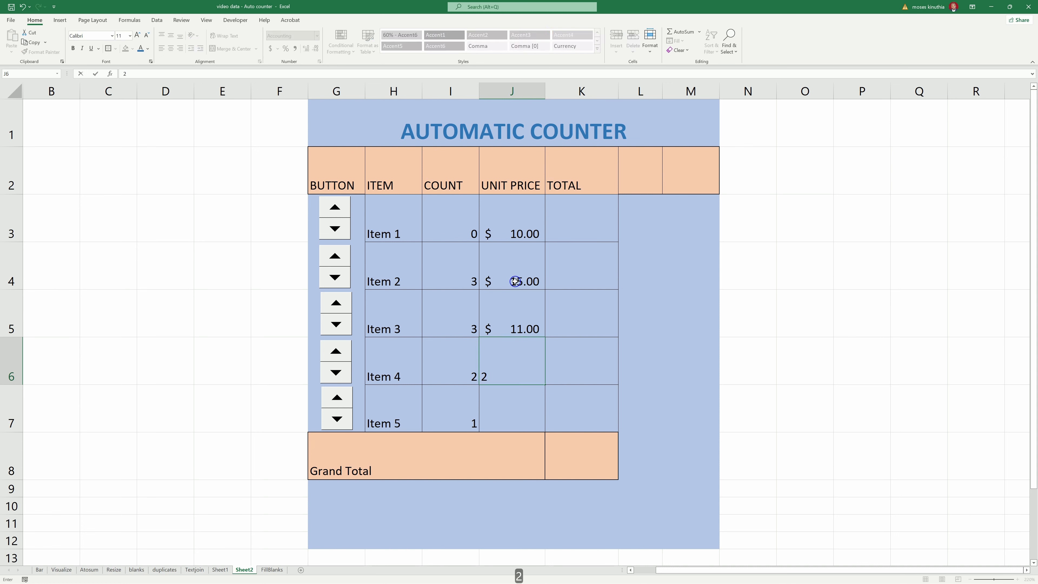
key(Return)
text(5)
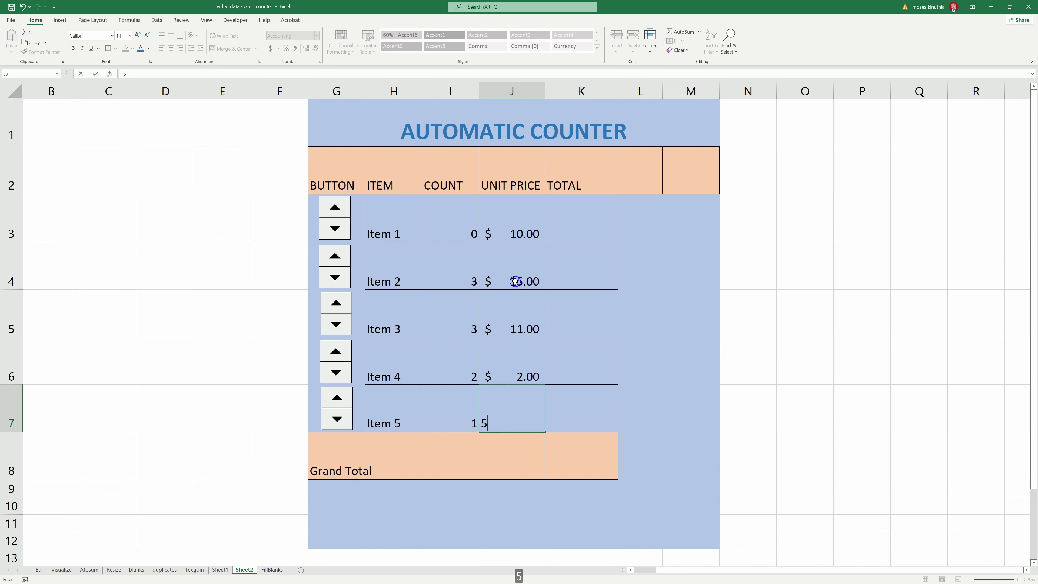
key(Return)
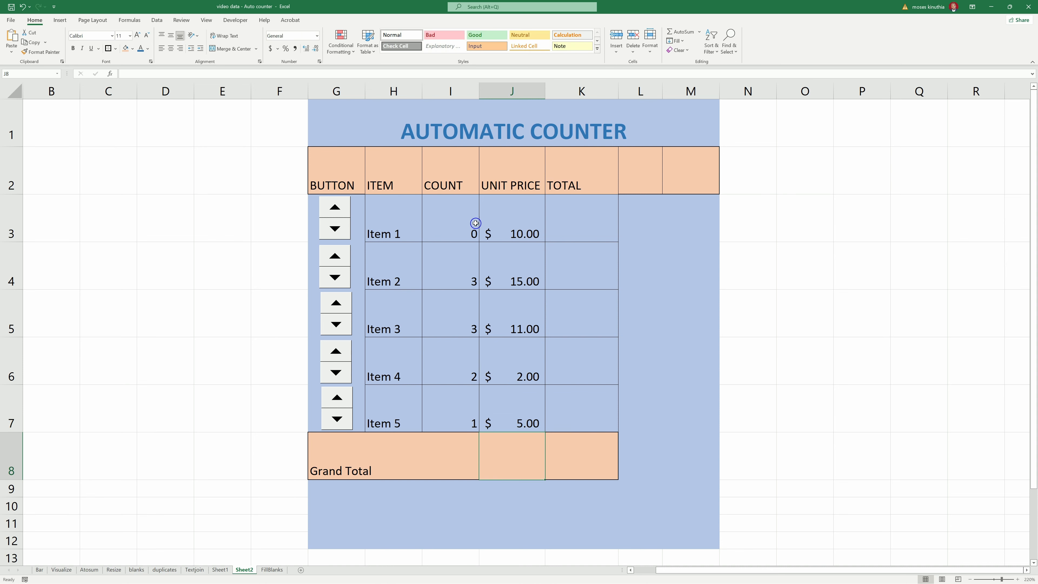
click(466, 223)
- Enter =I3*J3 in K3 and fill it down to K7
click(584, 224)
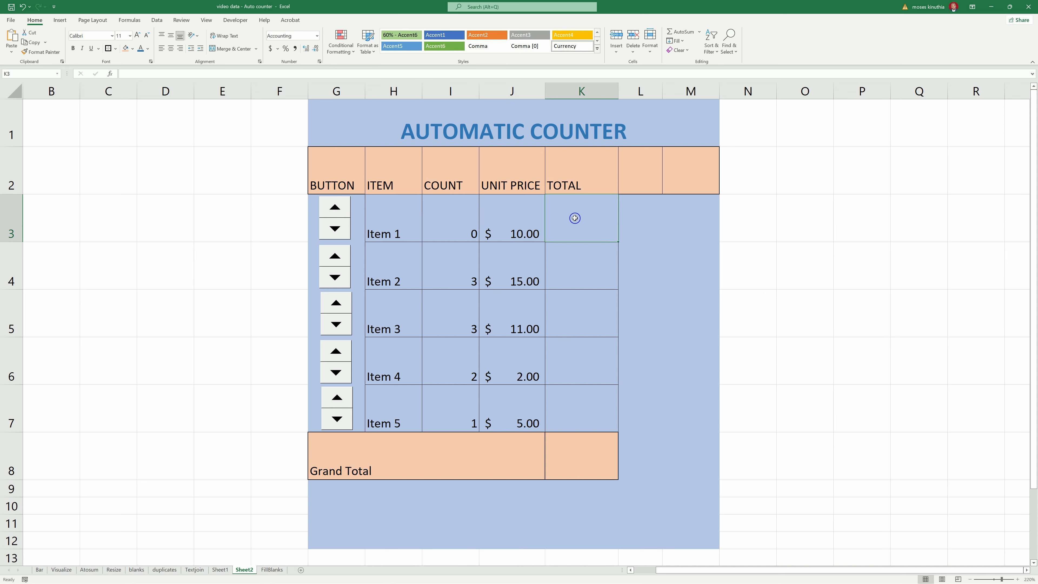
text(=)
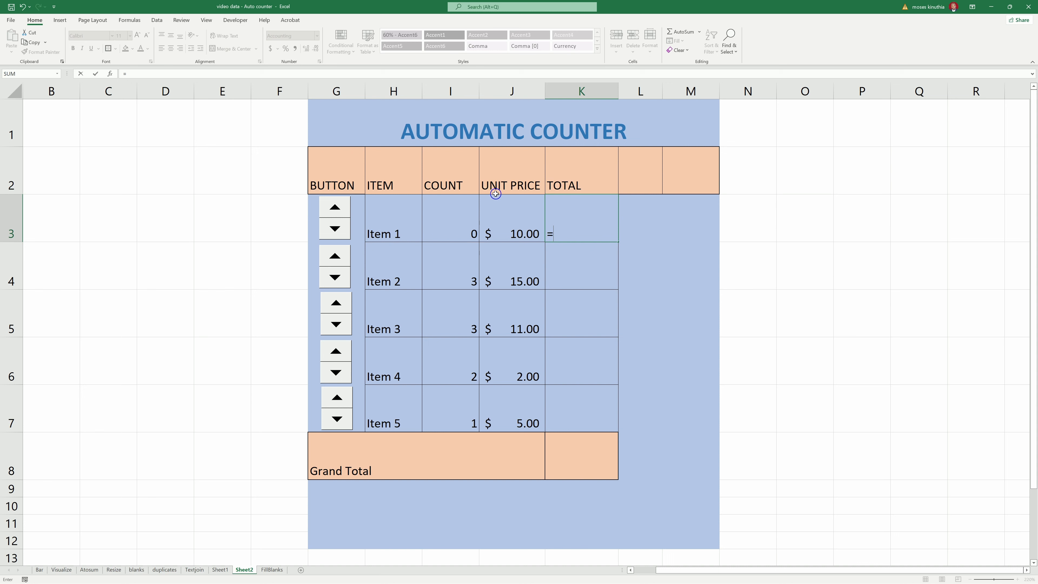
click(449, 217)
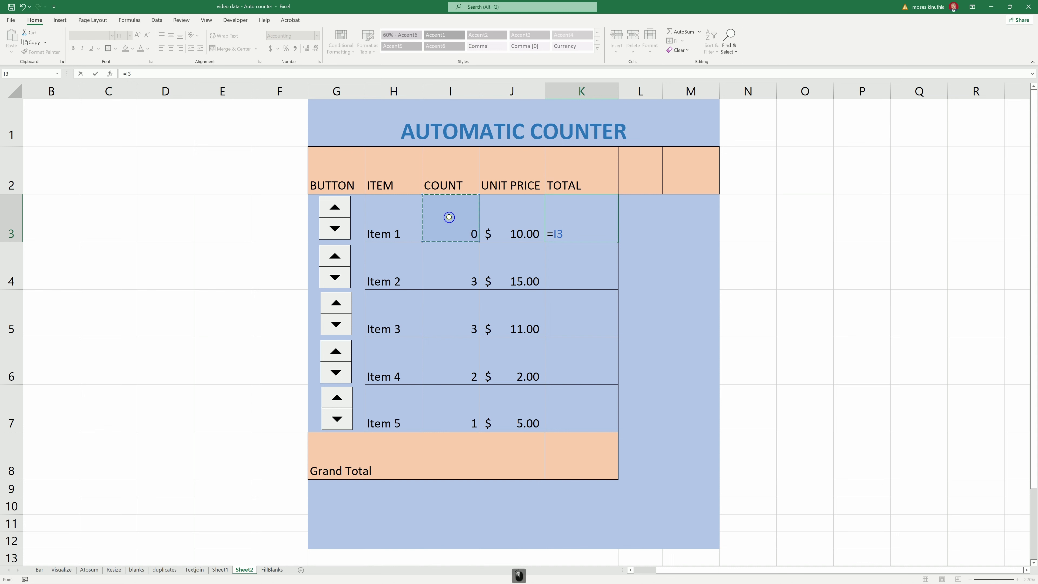
text(*)
click(517, 213)
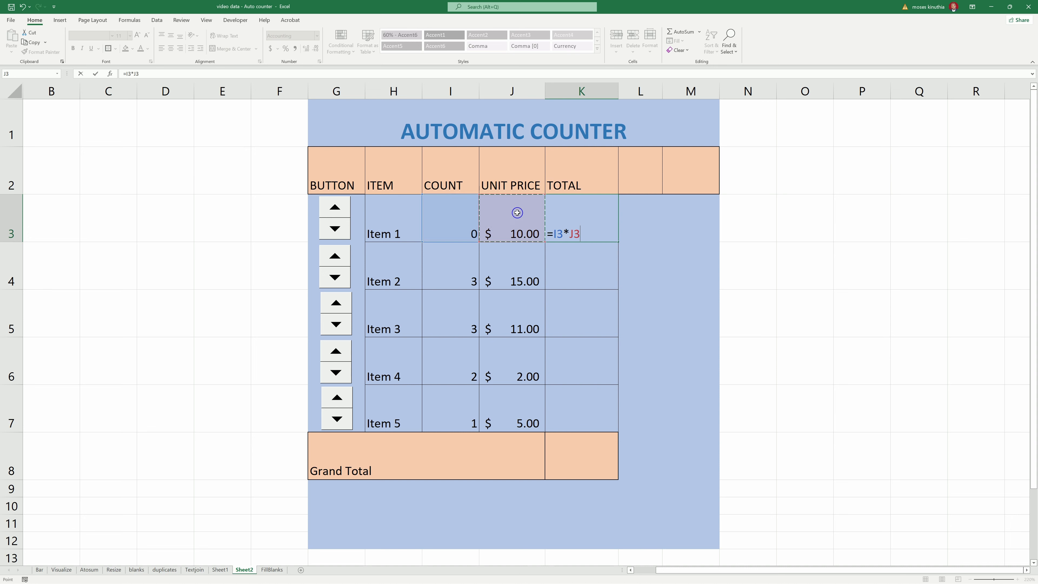
key(Return)
click(585, 197)
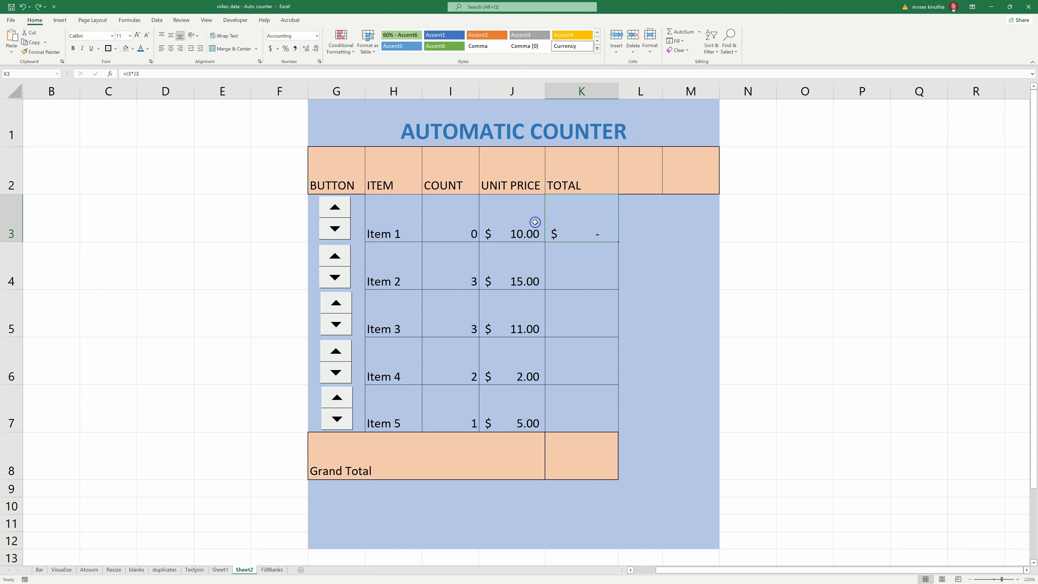
drag(618, 242, 615, 420)
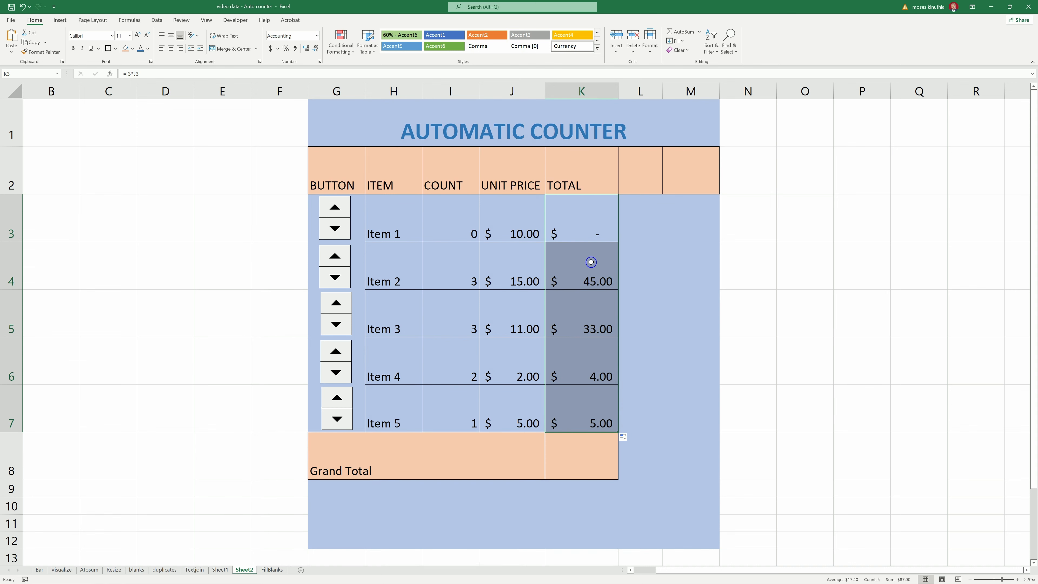
- Put =SUM(K3:K7) in K8 with AutoSum, giving a Grand Total of $87.00
click(563, 459)
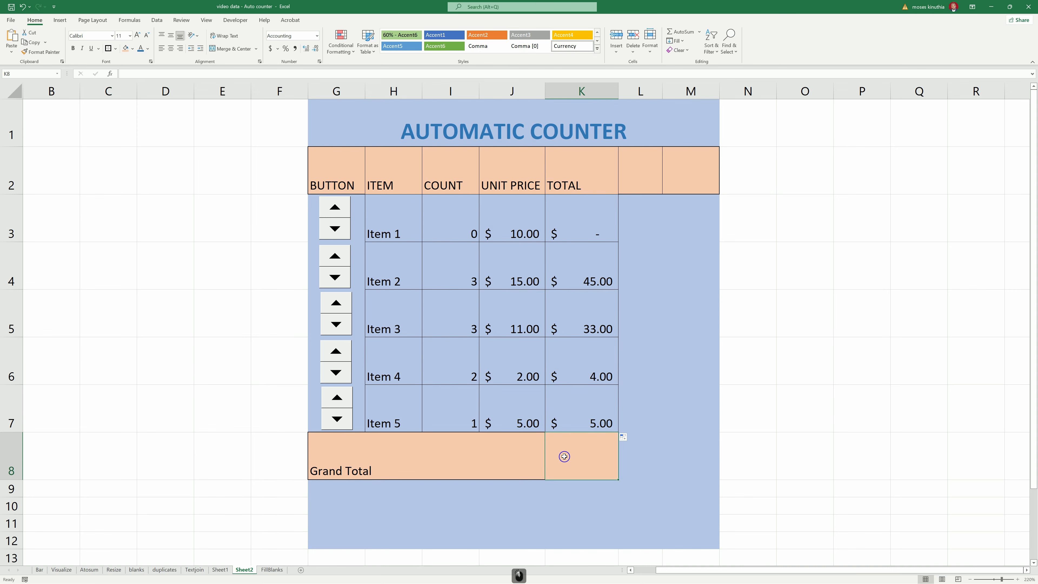
drag(583, 223, 583, 397)
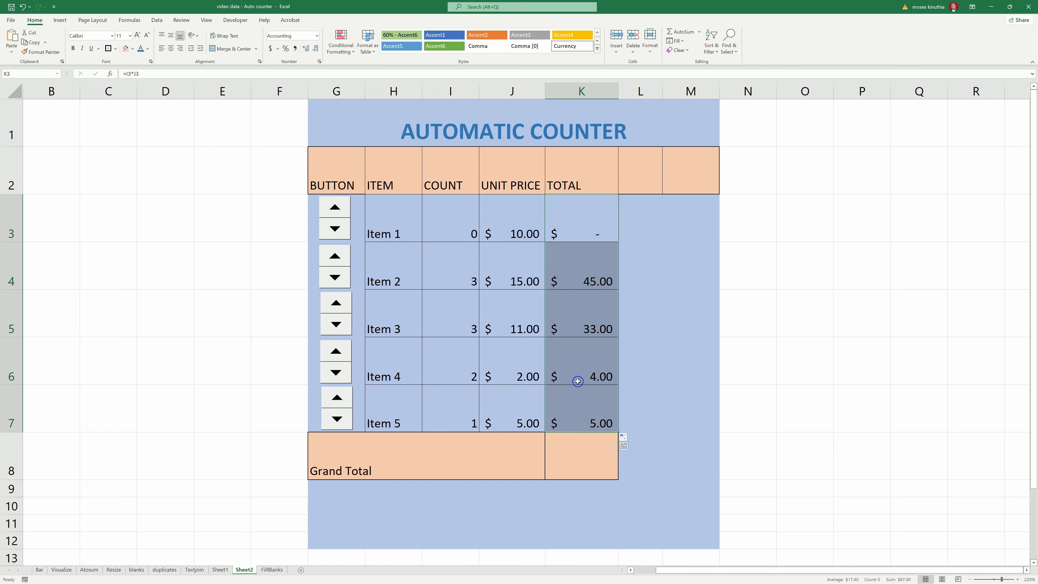
key(alt+equal)
click(588, 448)
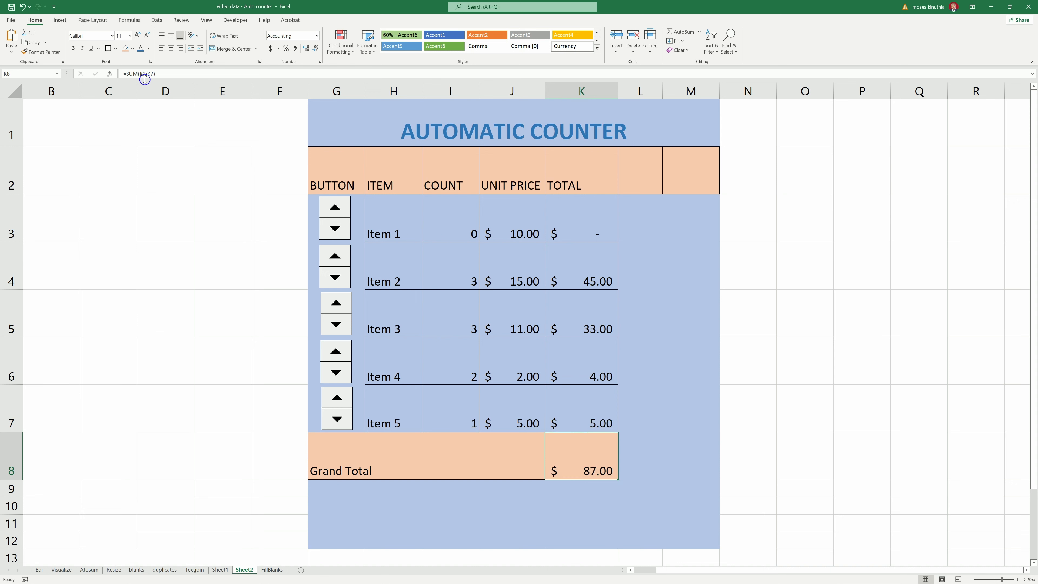
drag(579, 216, 575, 398)
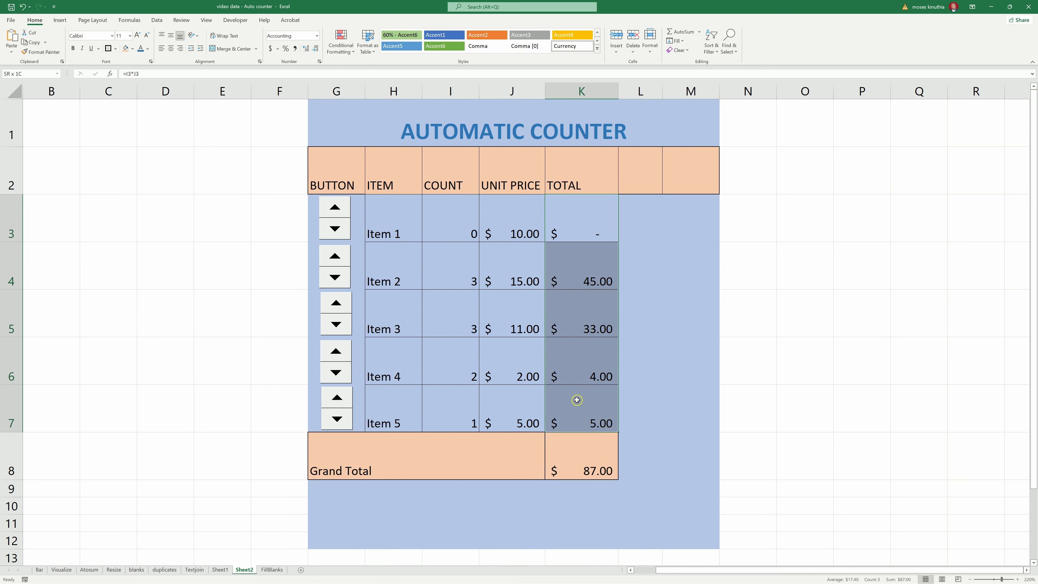
click(652, 352)
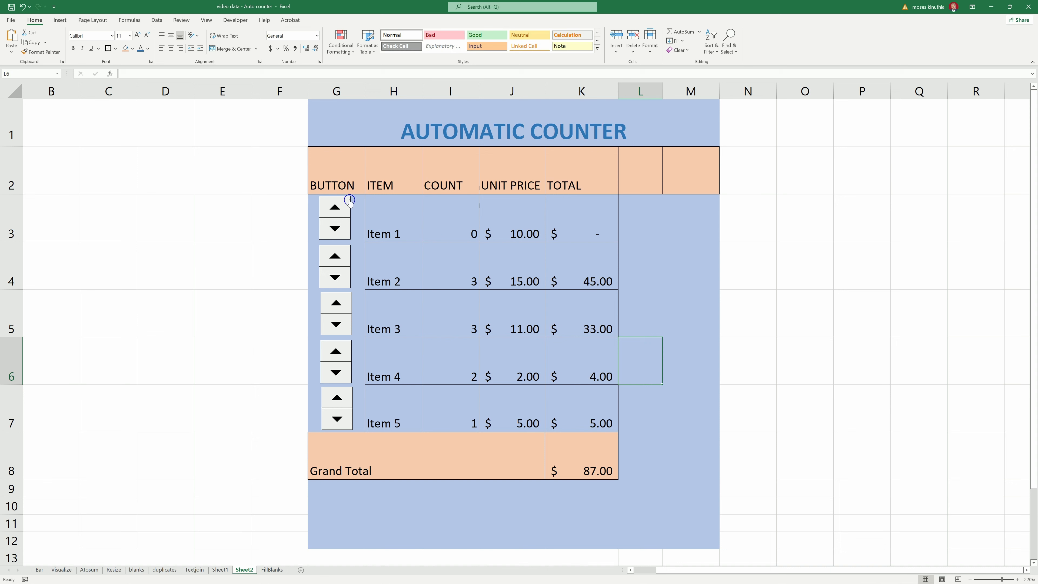
- Try out the spin buttons by raising the counts for Items 1 through 5
click(334, 208)
click(334, 208)
click(334, 208)
click(334, 207)
click(334, 207)
click(335, 256)
click(335, 255)
click(344, 209)
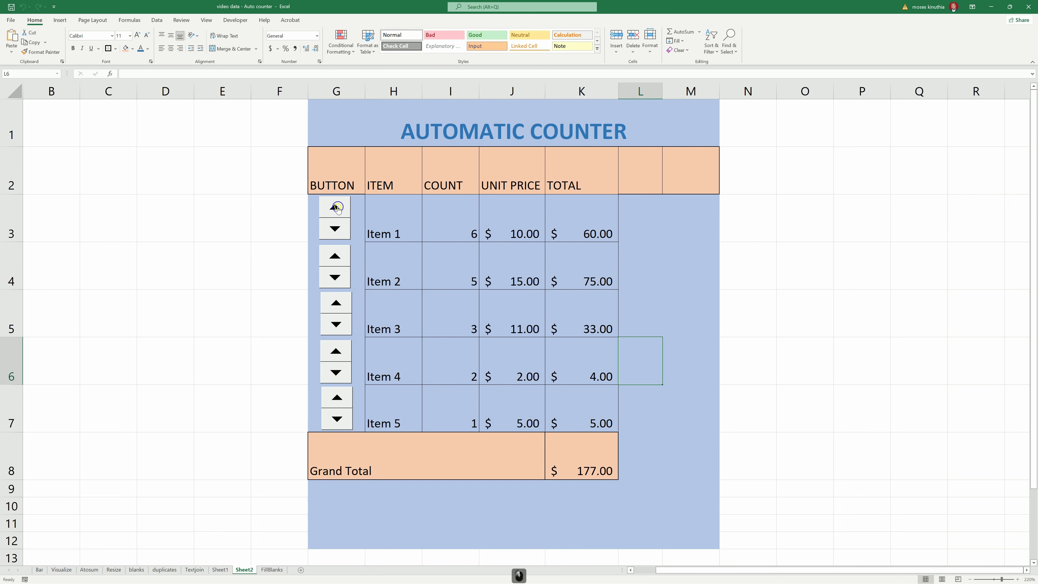
click(335, 302)
click(335, 351)
click(337, 397)
click(337, 397)
click(336, 350)
click(336, 302)
click(334, 255)
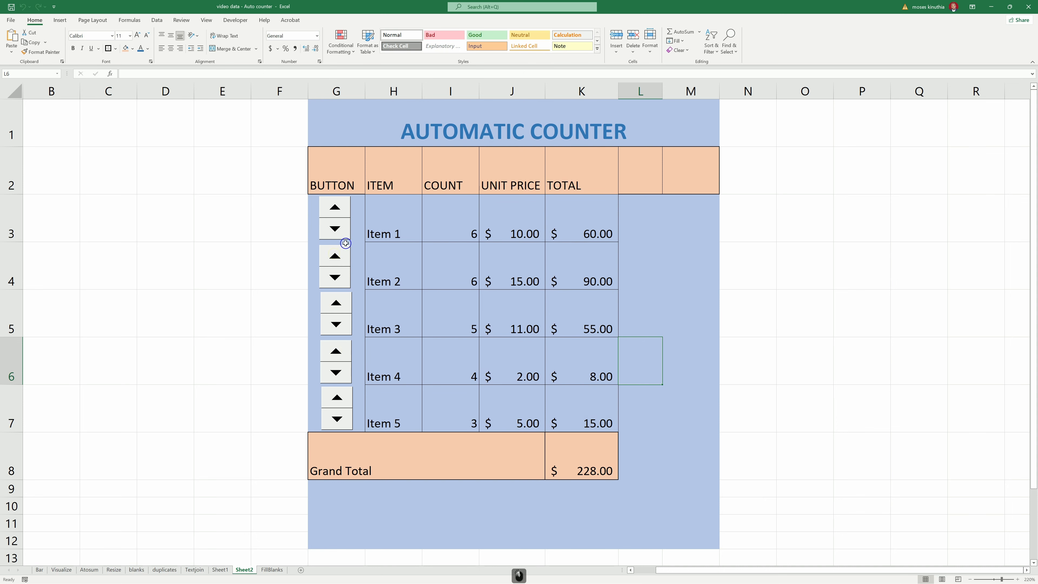
click(335, 206)
click(335, 255)
click(665, 302)
click(337, 397)
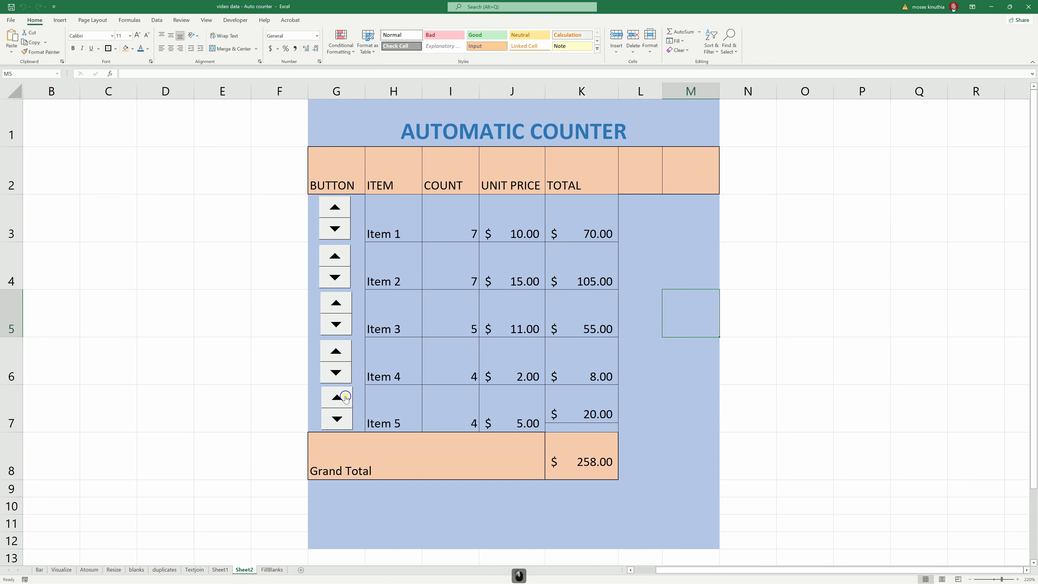
click(336, 398)
click(336, 351)
click(335, 207)
- Type counts of 15, 12 and 45 directly into I3, I5 and I7
click(460, 223)
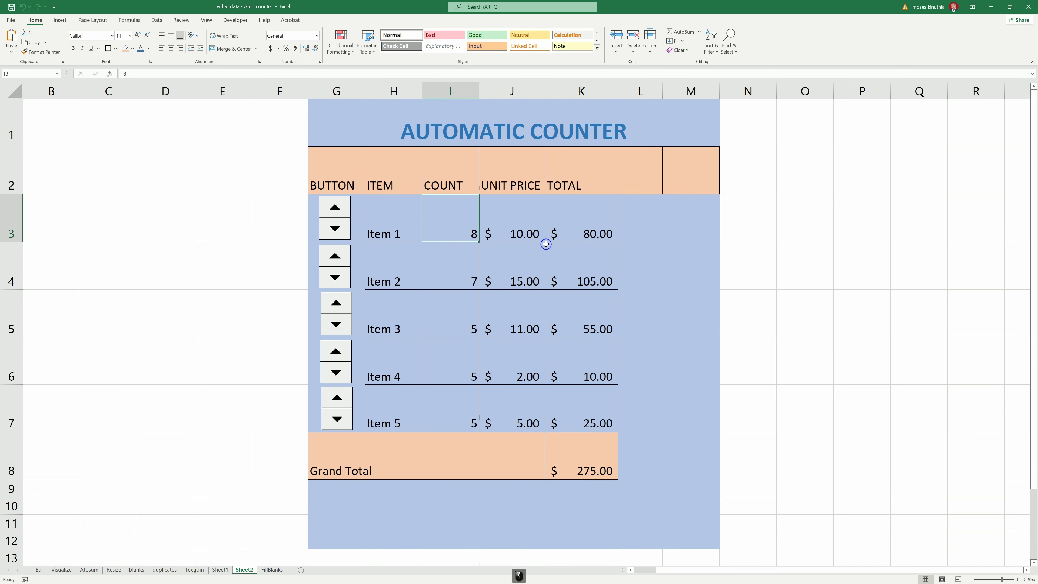
text(15)
key(Return)
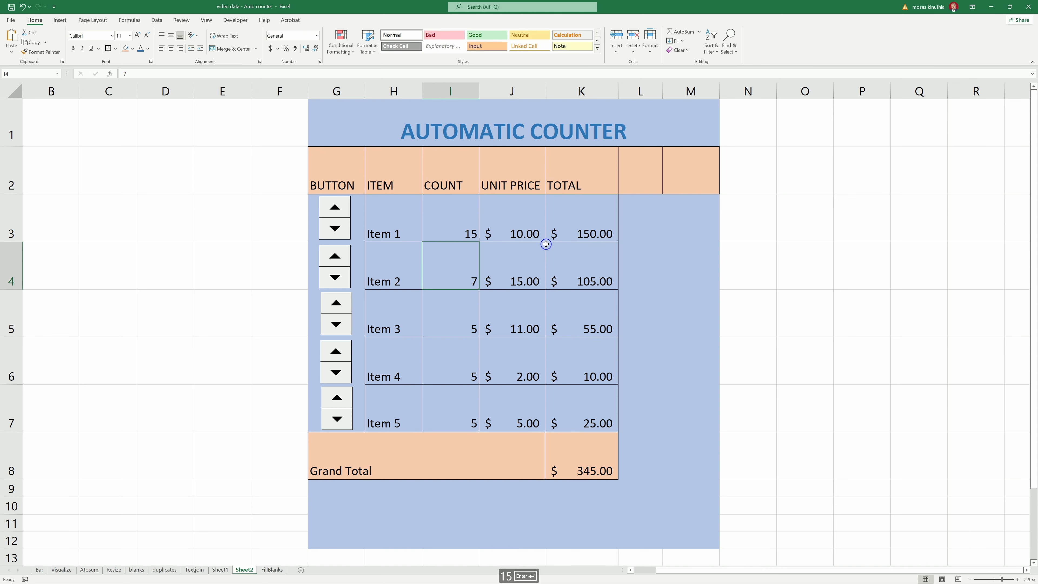
click(464, 318)
text(12)
key(Return)
click(468, 404)
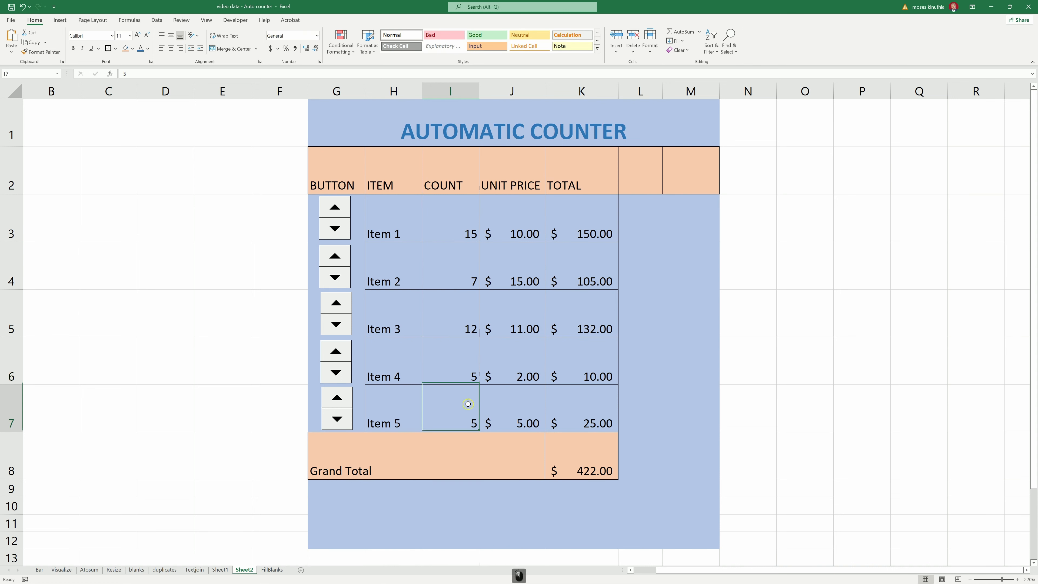
text(45)
key(Return)
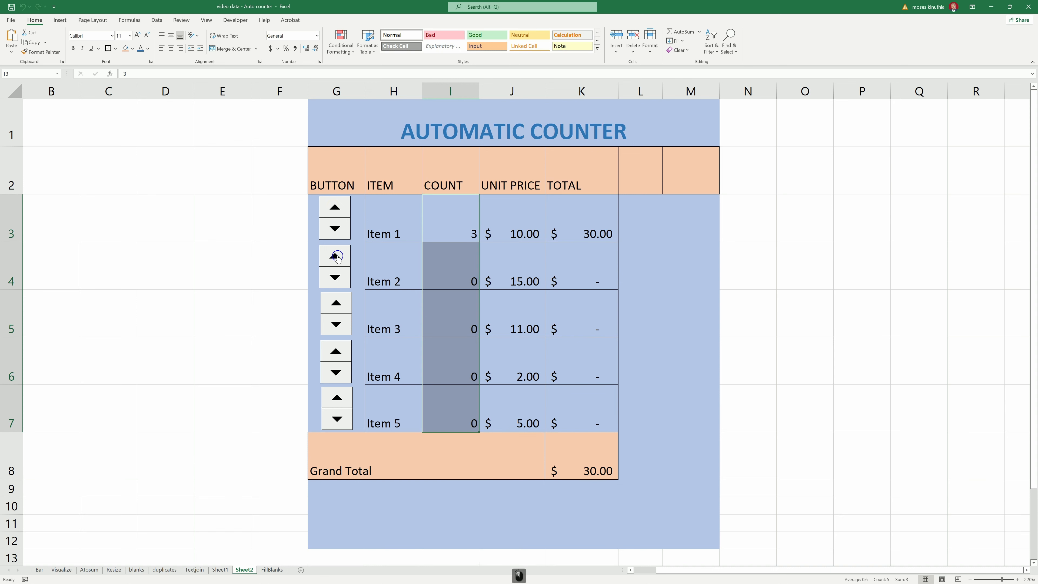
- Set the counts to 3, 2, 3, 2 and 2 and check each COUNT cell
click(335, 256)
click(335, 256)
click(336, 302)
click(342, 302)
click(342, 302)
click(335, 351)
click(335, 351)
click(344, 394)
click(343, 394)
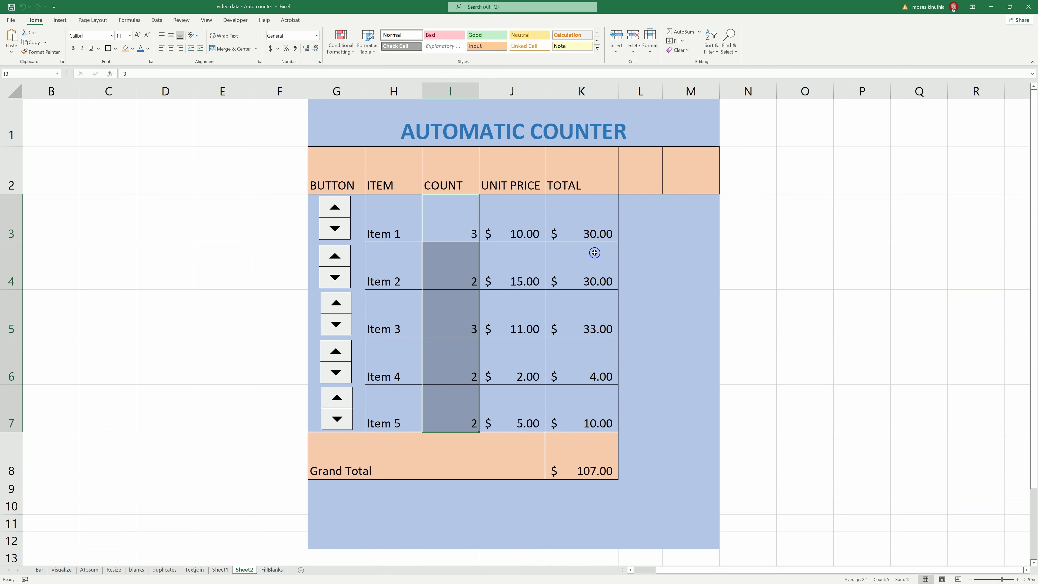
click(457, 310)
click(459, 256)
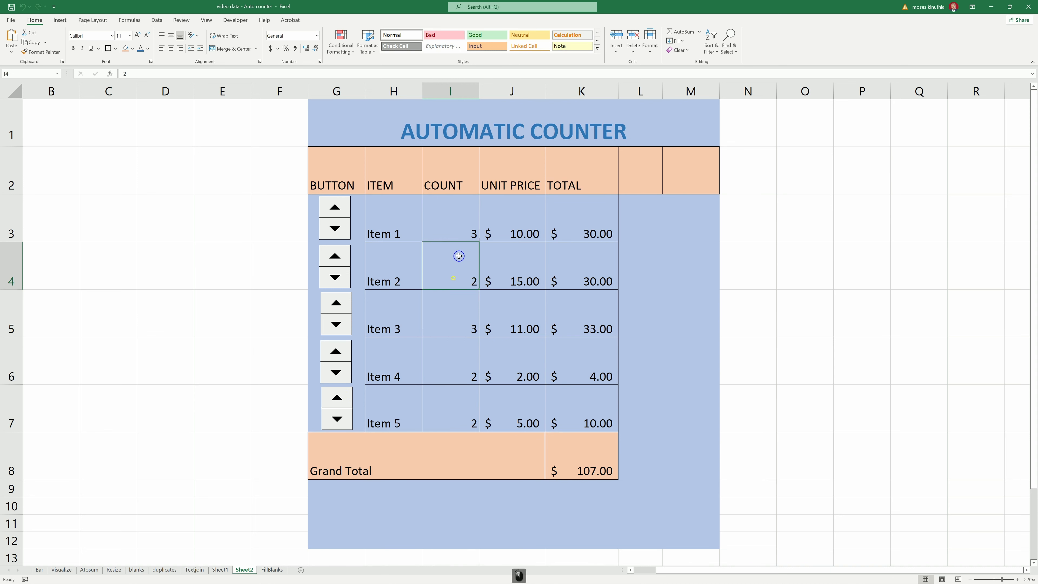
click(464, 223)
click(459, 314)
click(450, 403)
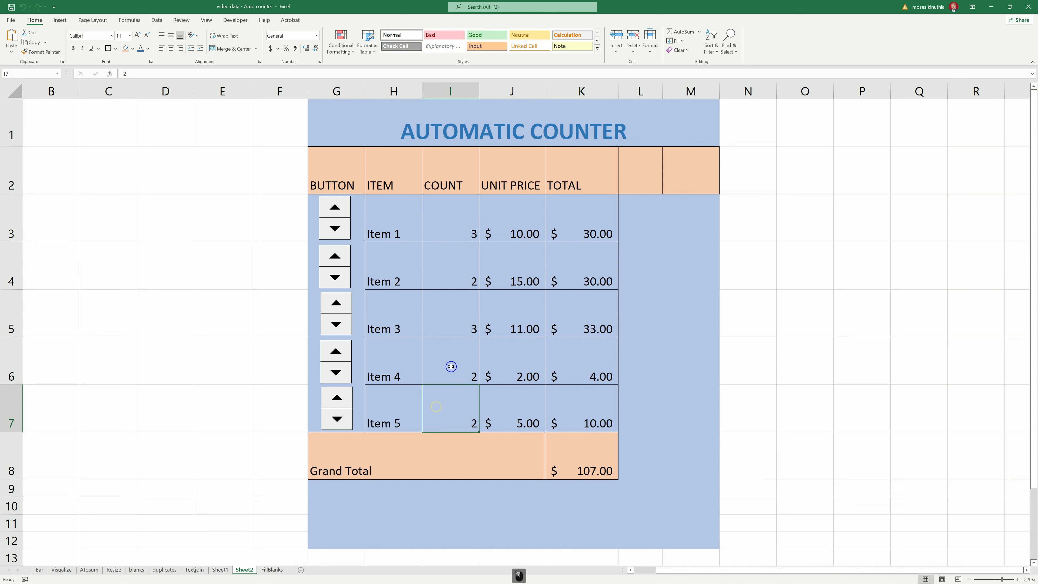
click(449, 365)
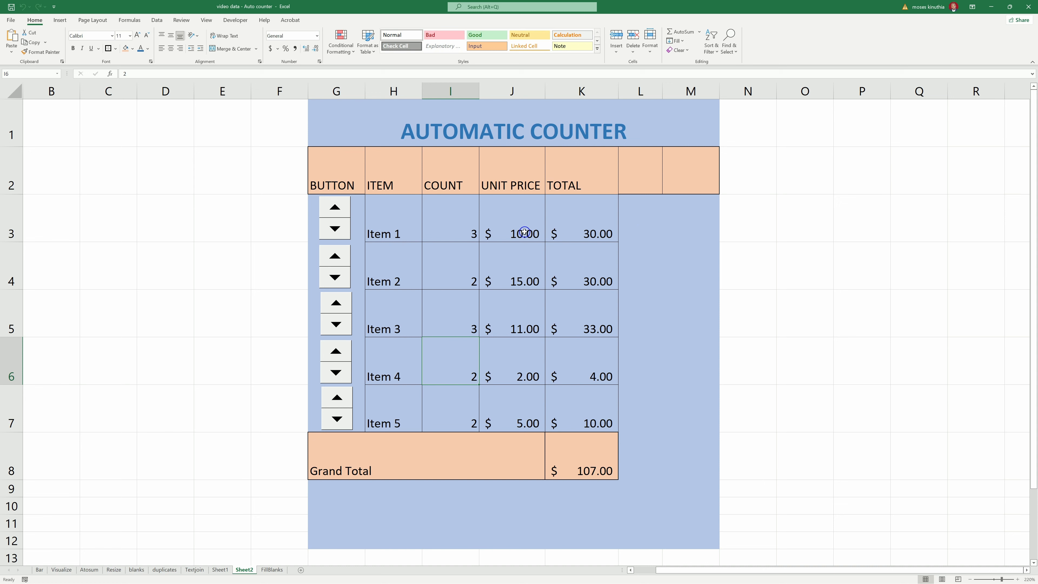
click(628, 225)
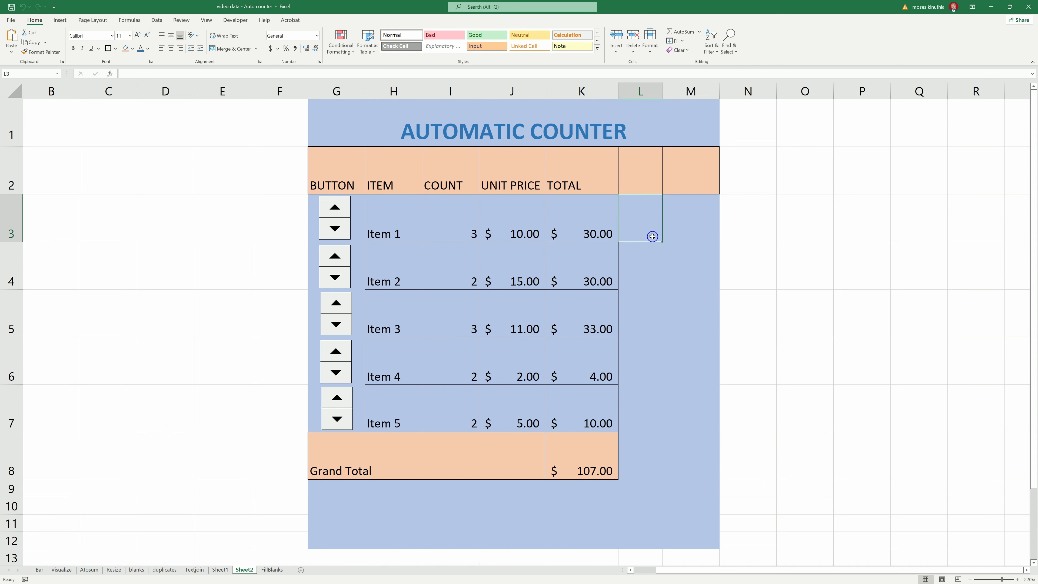
- Draw a rounded rectangle and place it beside Item 1 in L3
click(60, 20)
click(111, 46)
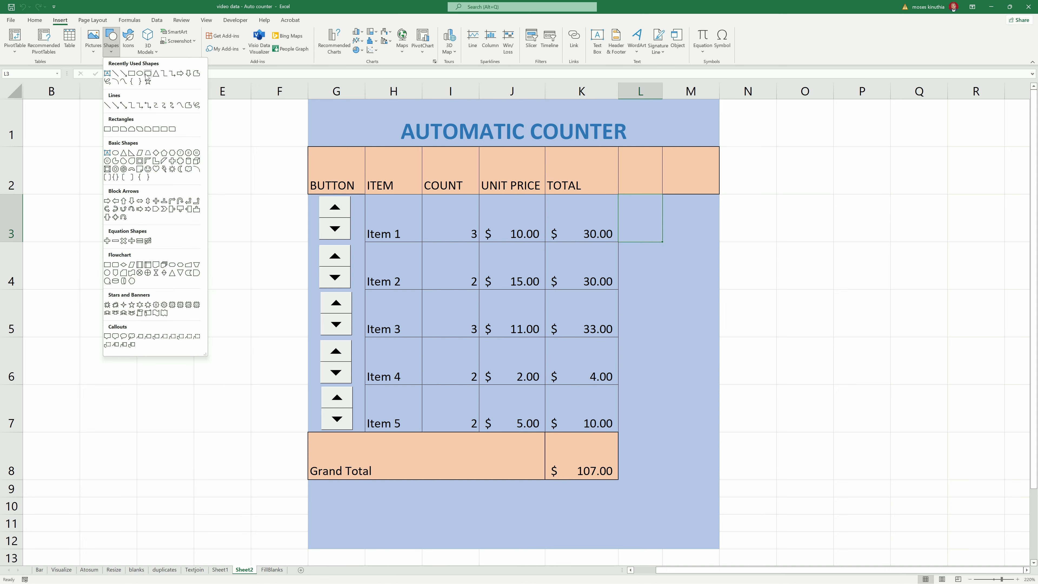
click(147, 74)
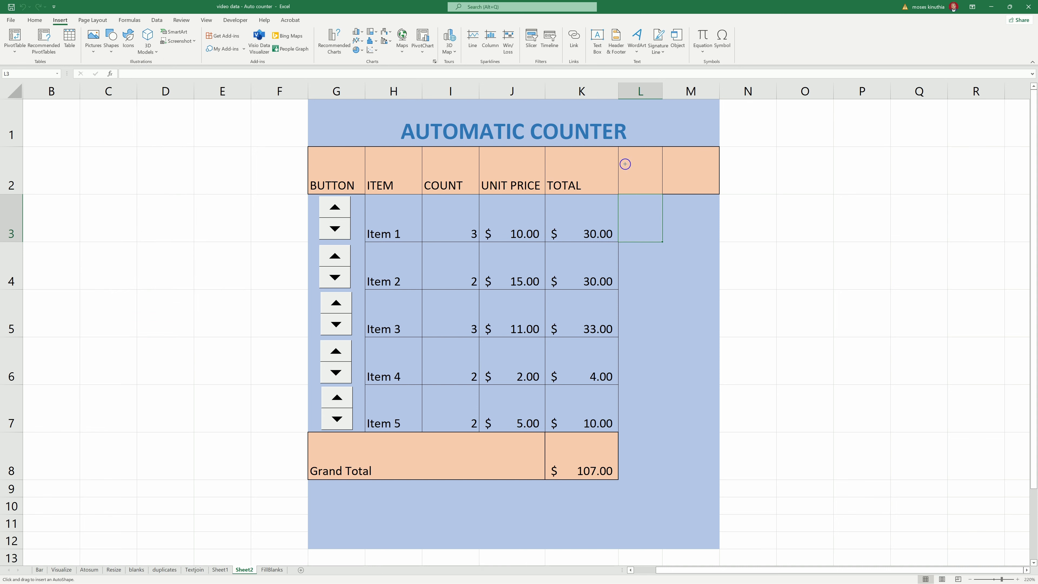
drag(626, 166, 702, 198)
drag(651, 176, 652, 216)
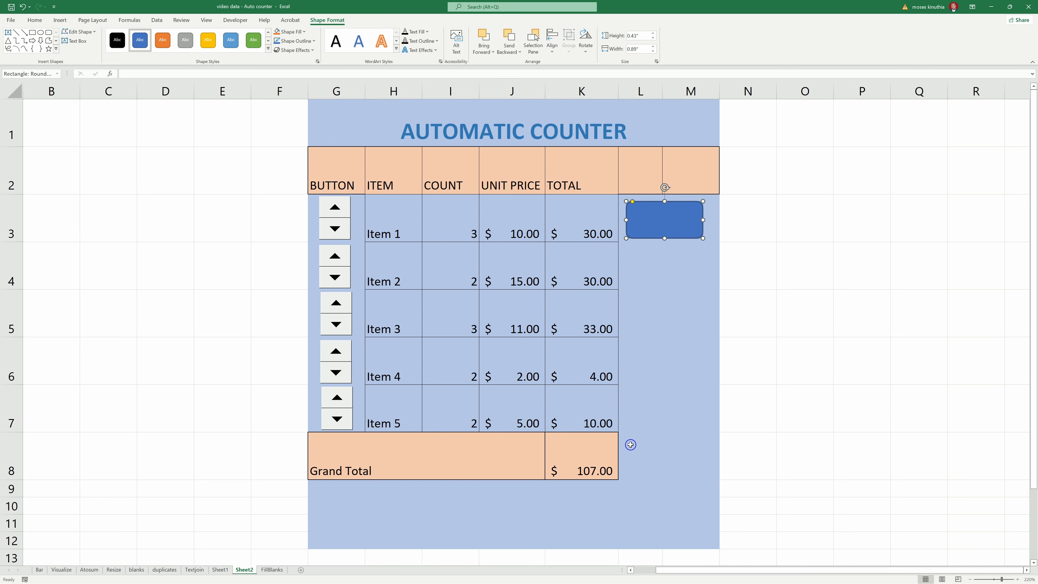
- Draw a second rounded rectangle beside the Grand Total in row 8
click(60, 21)
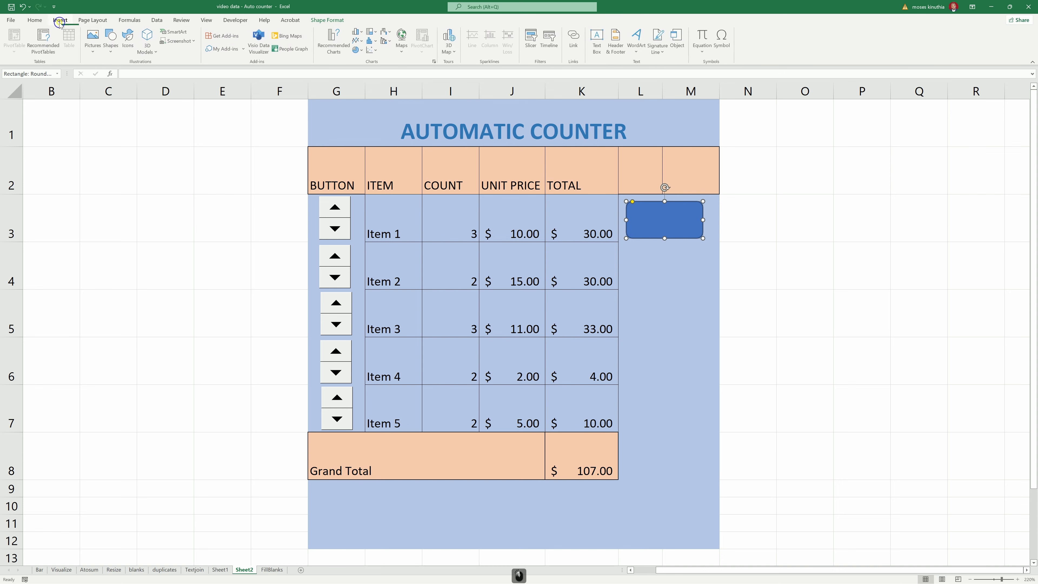
click(111, 43)
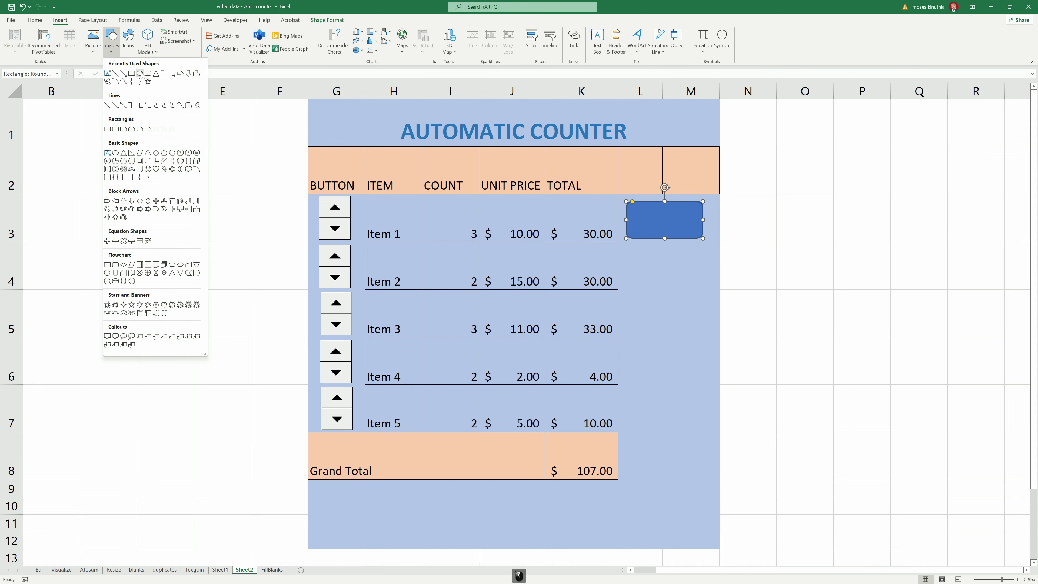
click(147, 74)
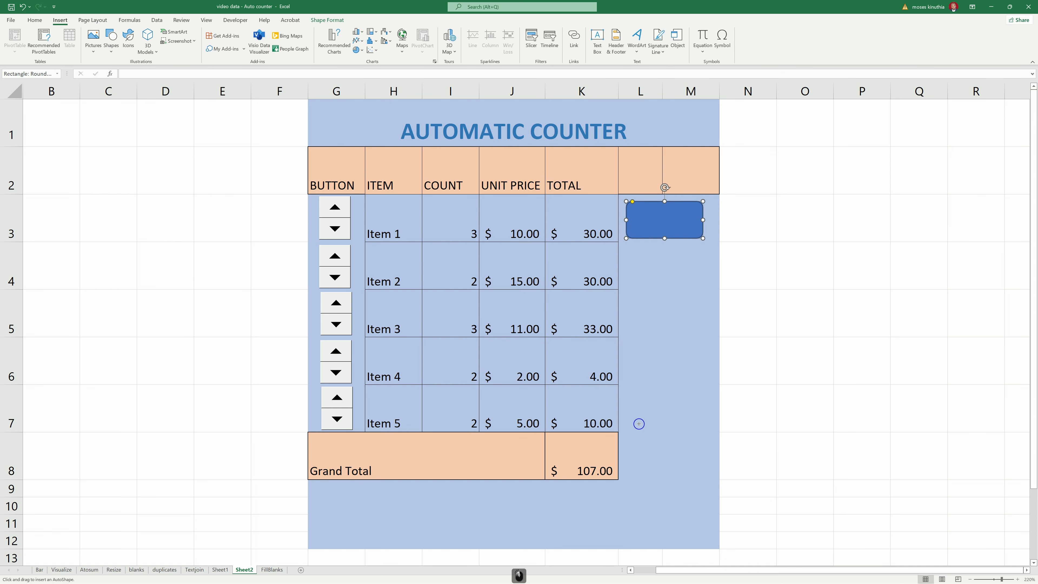
drag(640, 440, 709, 481)
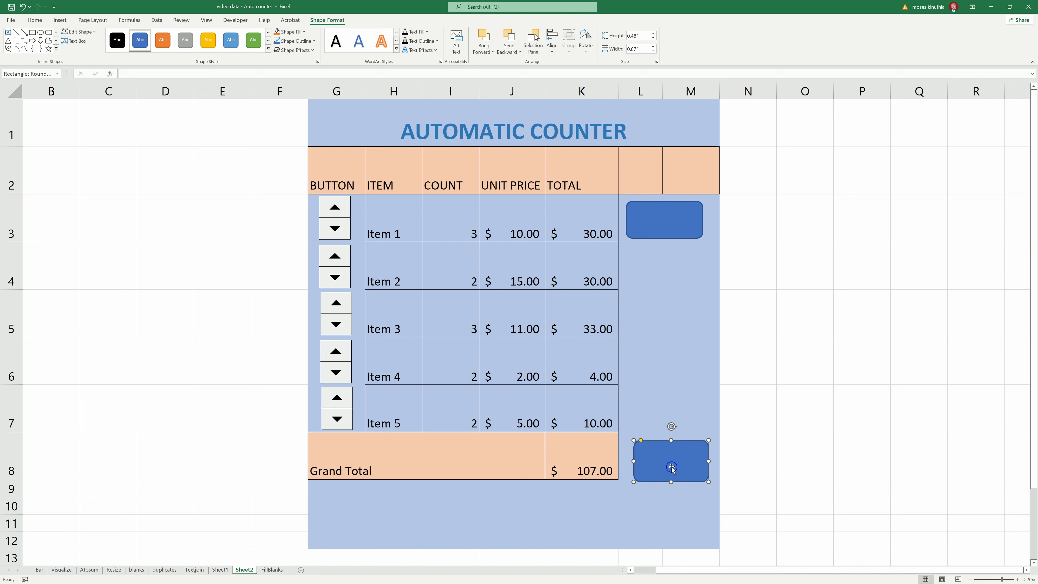
drag(669, 466, 659, 462)
click(645, 226)
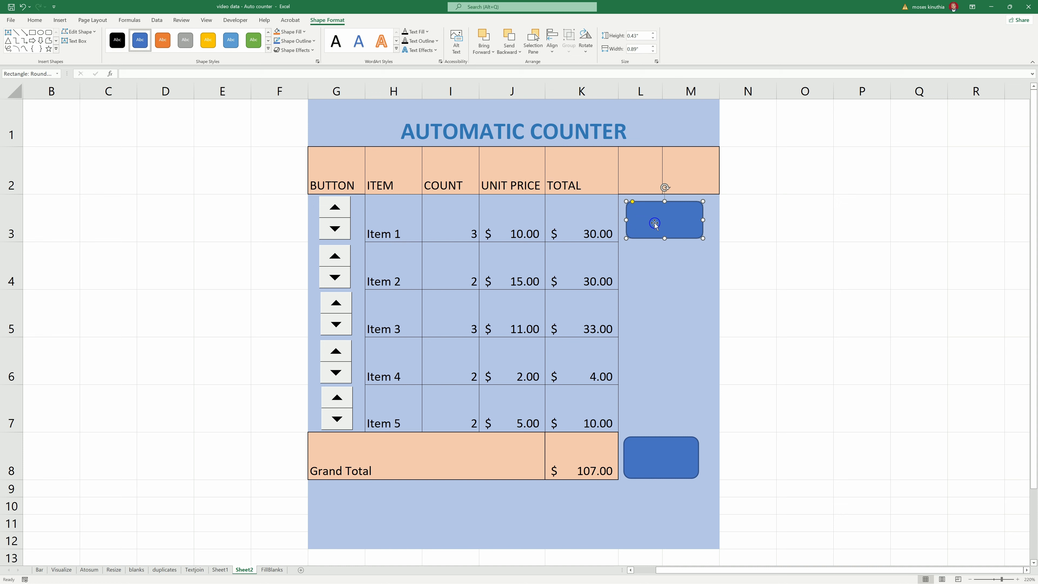
- Enter the text RESET in the upper blue rounded rectangle
right_click(646, 217)
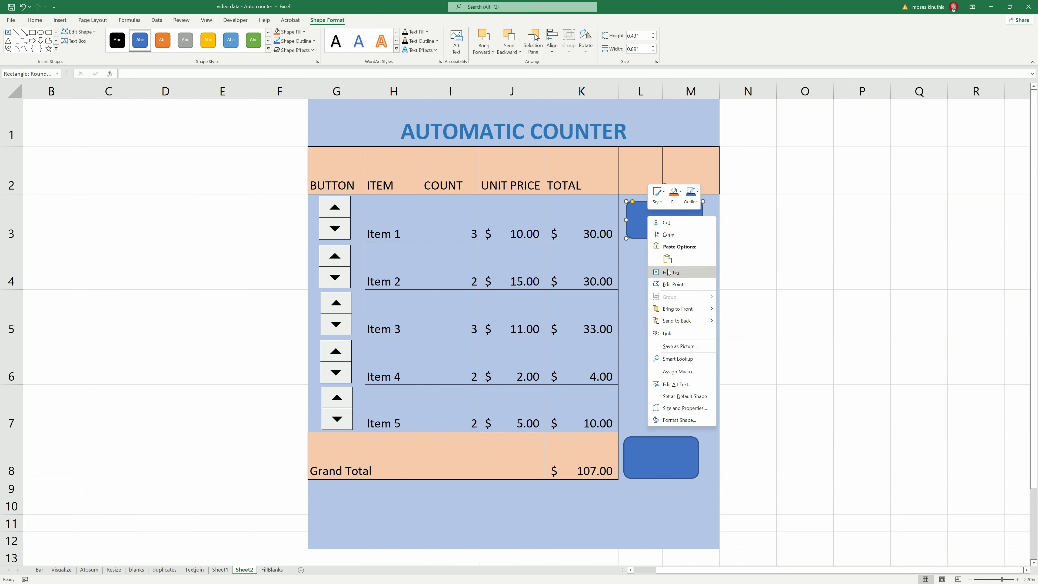
click(668, 268)
text(rese)
key(BackSpace)
key(BackSpace)
key(BackSpace)
key(BackSpace)
text(RESET)
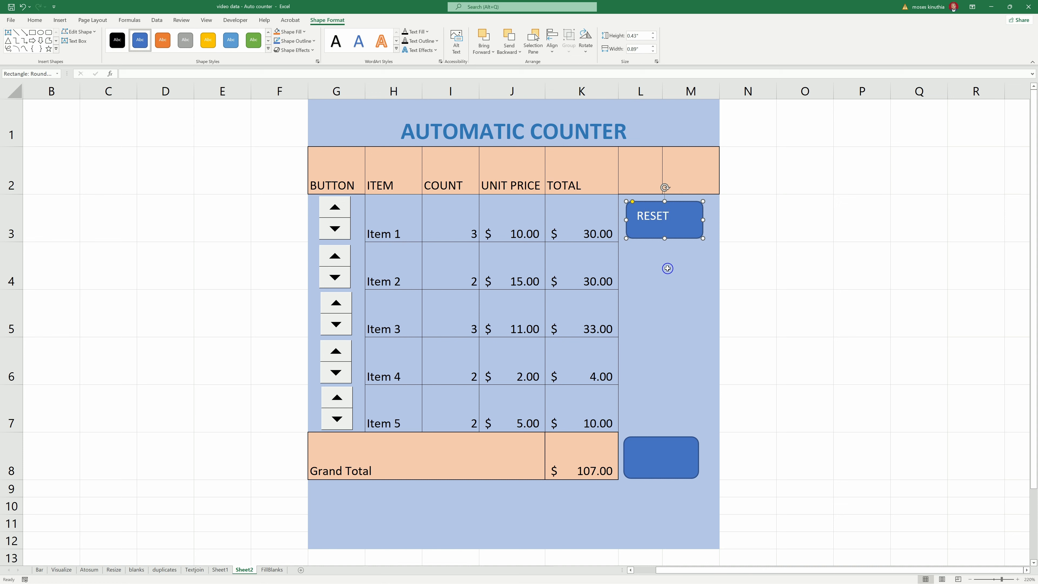
- Format RESET as bold 14-point text, centred vertically and horizontally, keeping the blue style
double_click(664, 222)
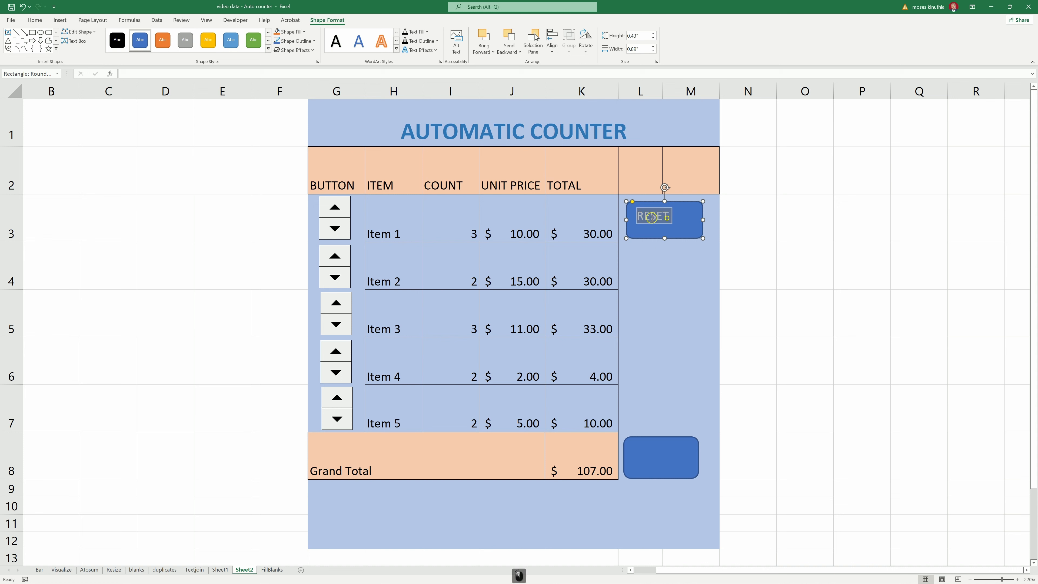
click(163, 47)
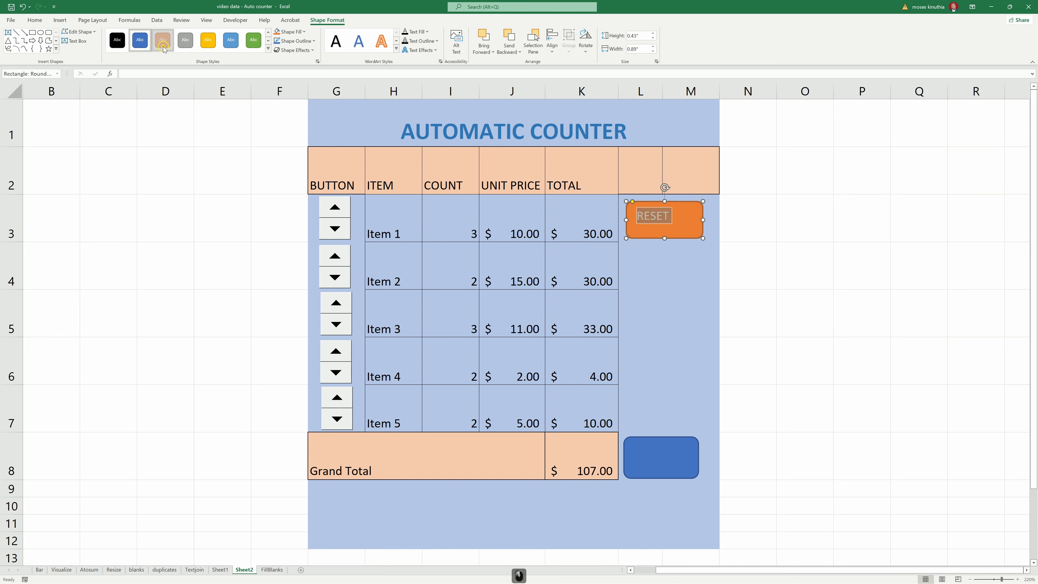
click(141, 44)
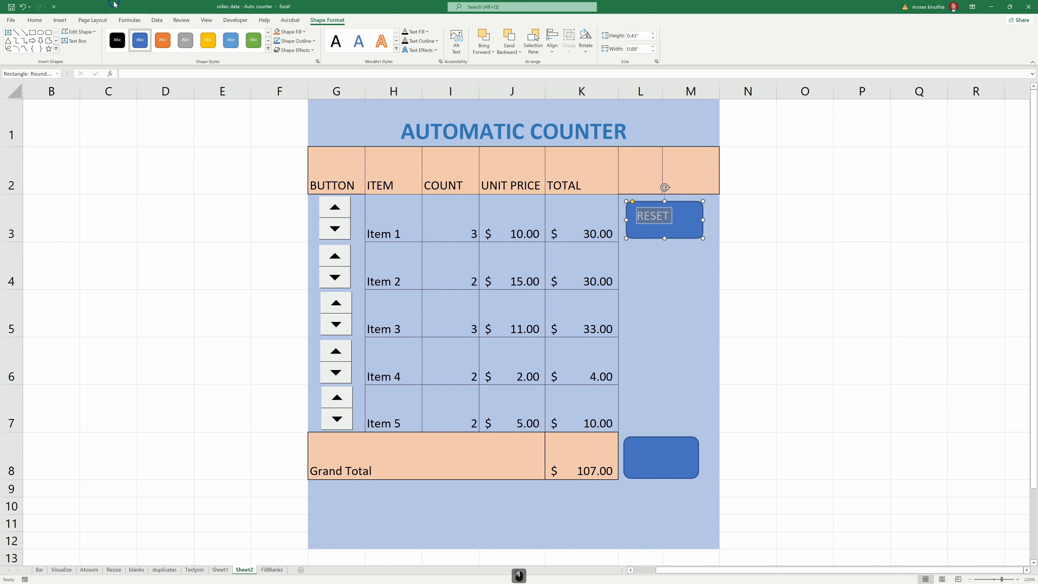
click(35, 20)
click(74, 48)
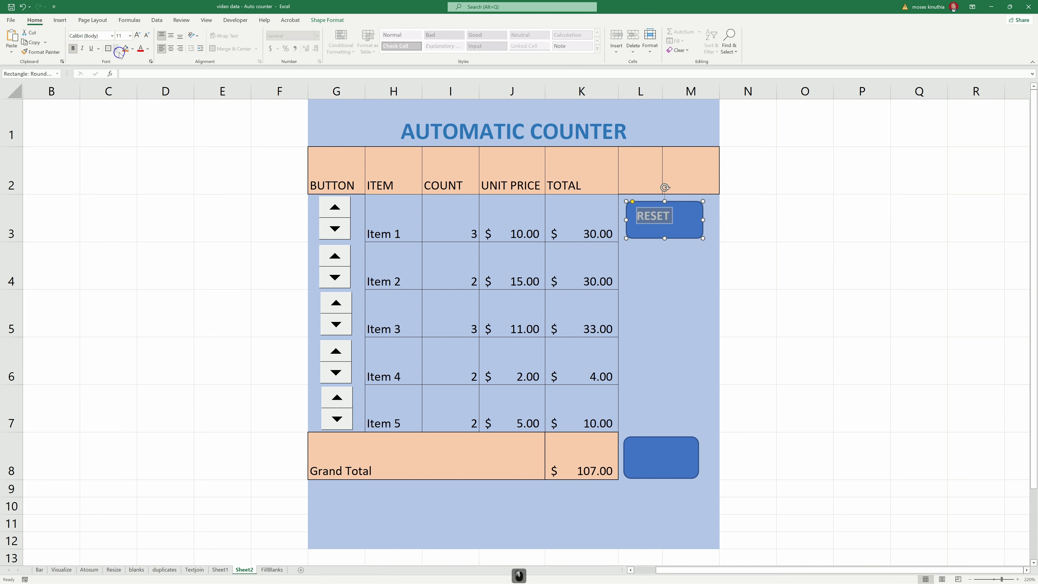
click(170, 36)
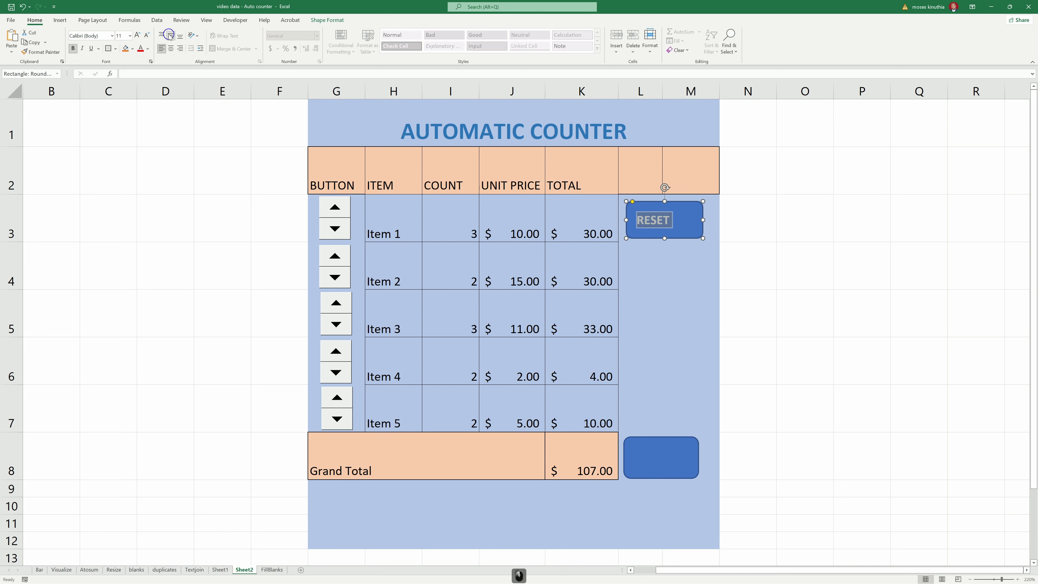
click(173, 48)
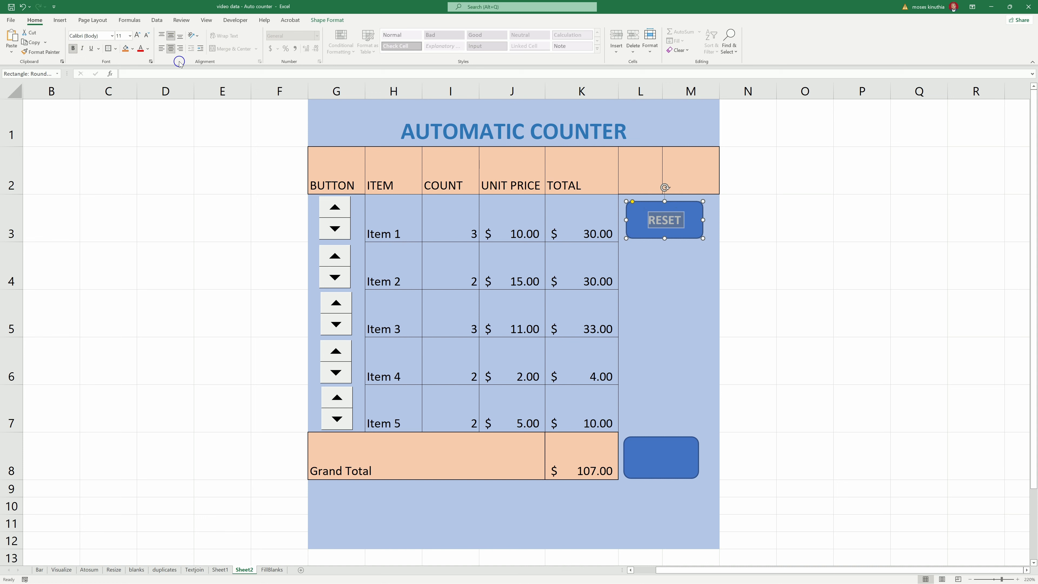
click(130, 36)
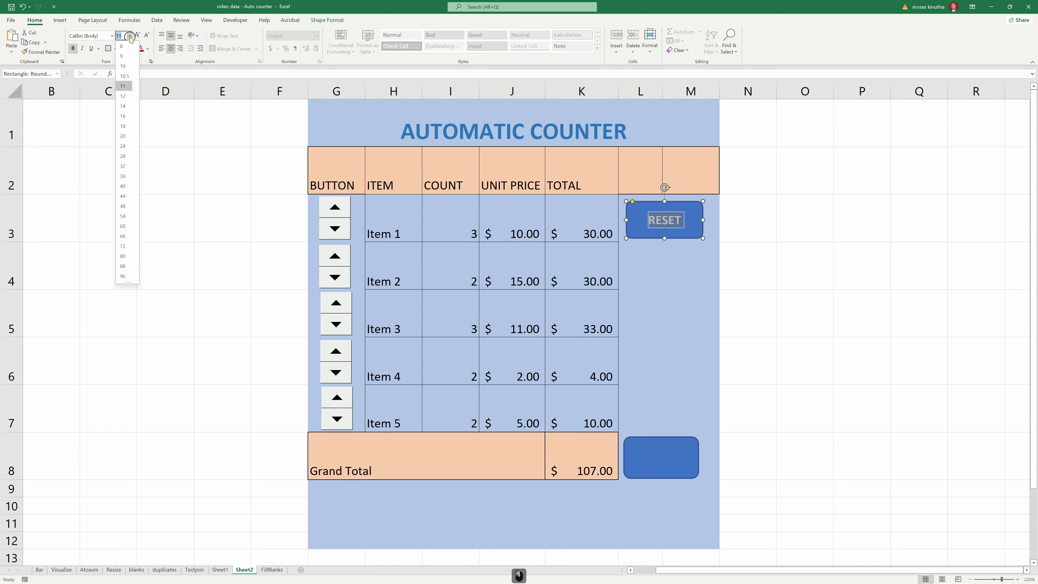
click(125, 107)
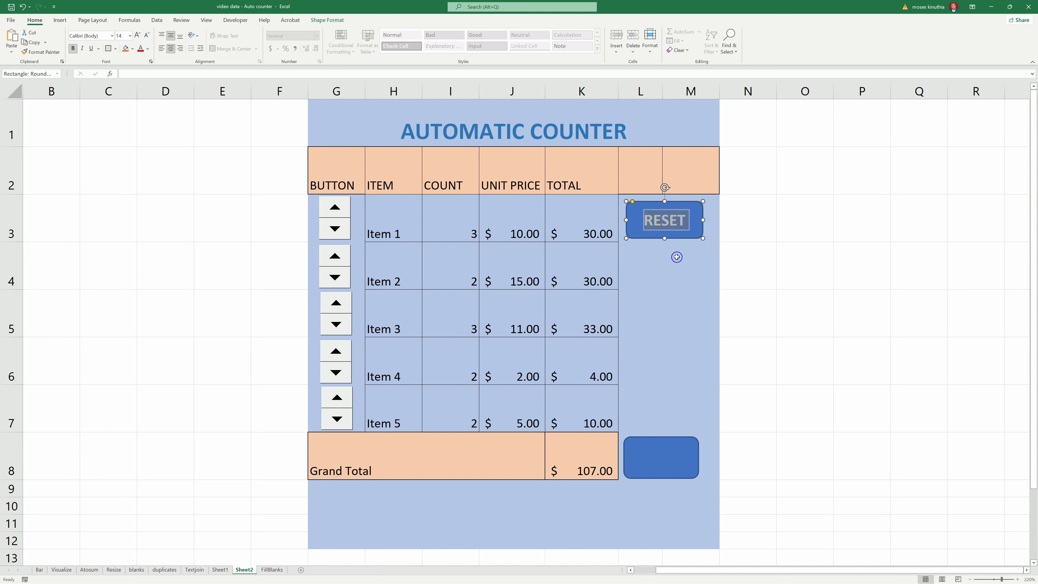
click(638, 222)
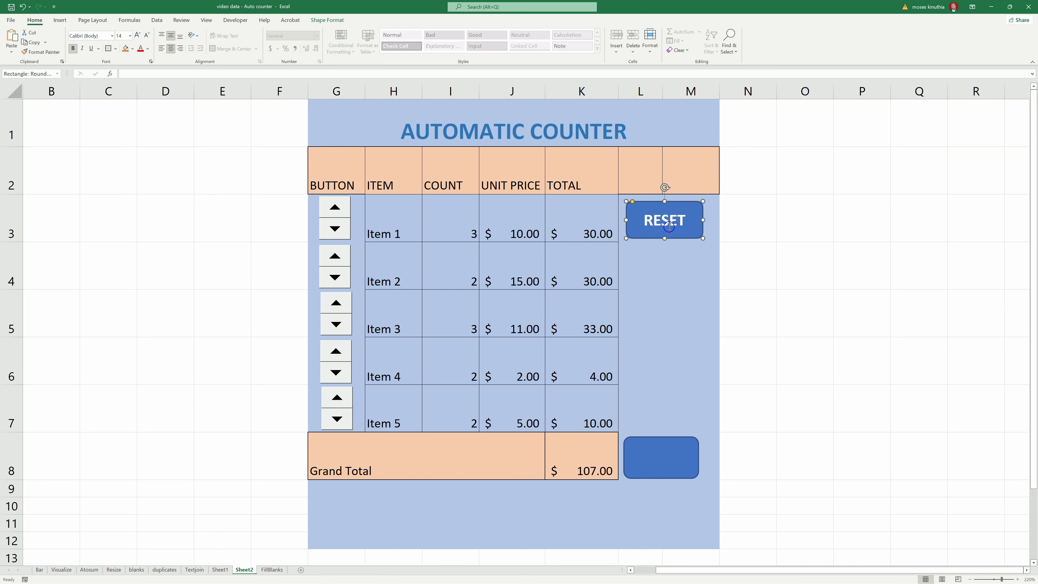
click(638, 456)
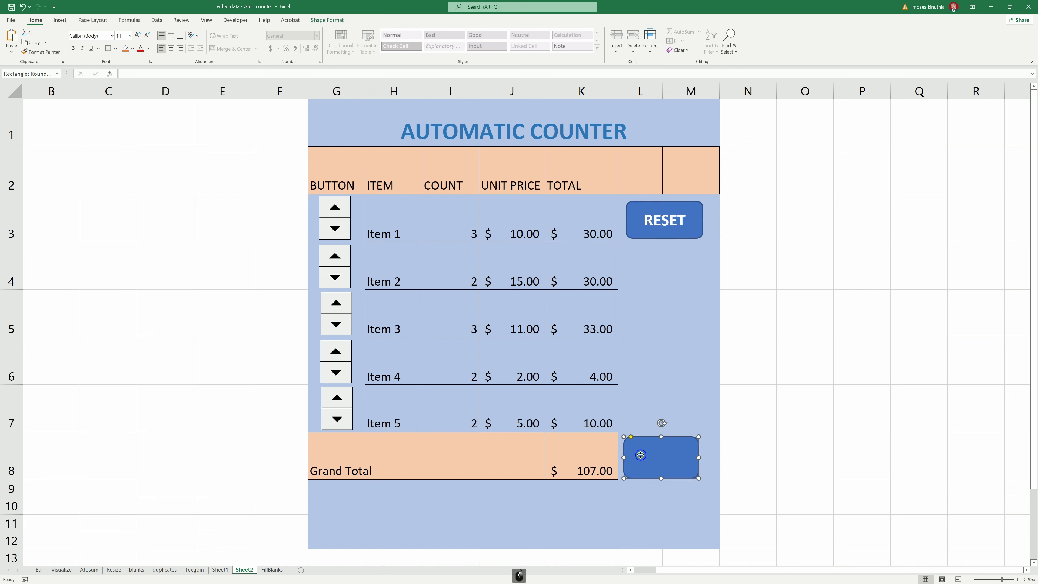
- Enter the text Print in the blank lower rounded rectangle
right_click(640, 456)
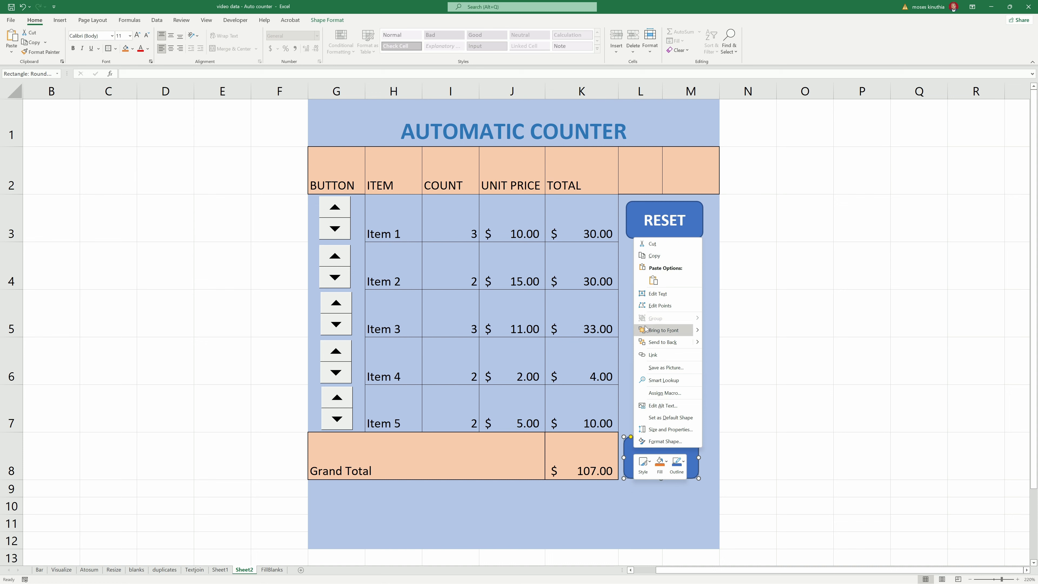
click(657, 293)
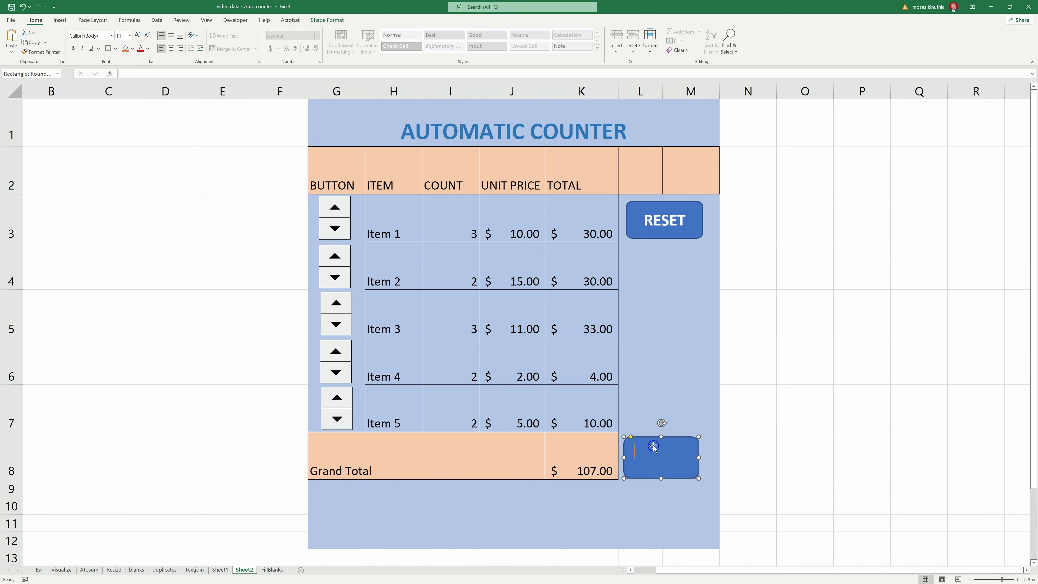
key(shift)
text(Print)
- Format the Print label as bold 14-point text, centred horizontally and vertically
key(ctrl+a)
click(136, 36)
click(137, 36)
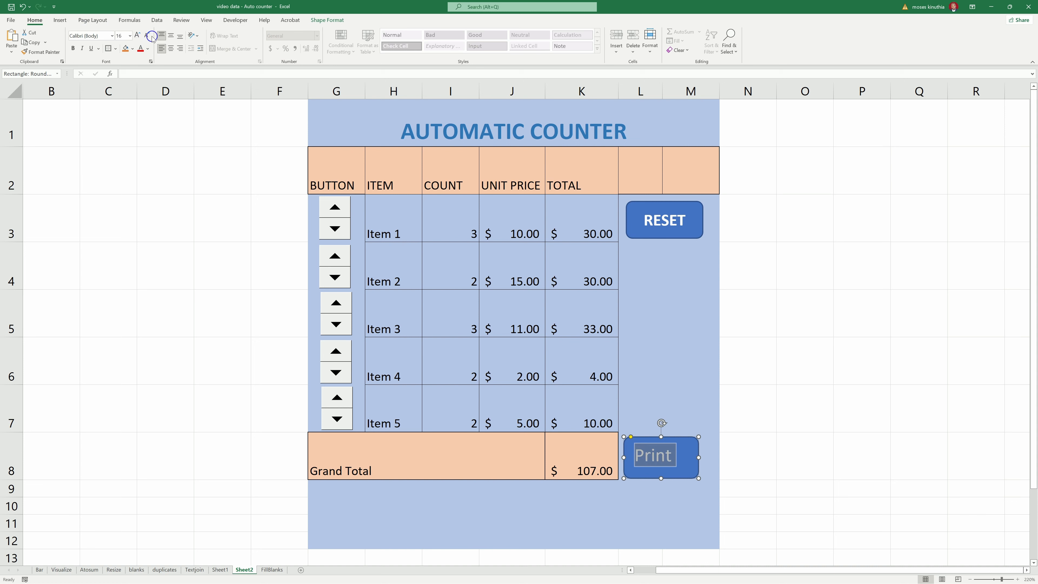
click(147, 36)
click(73, 48)
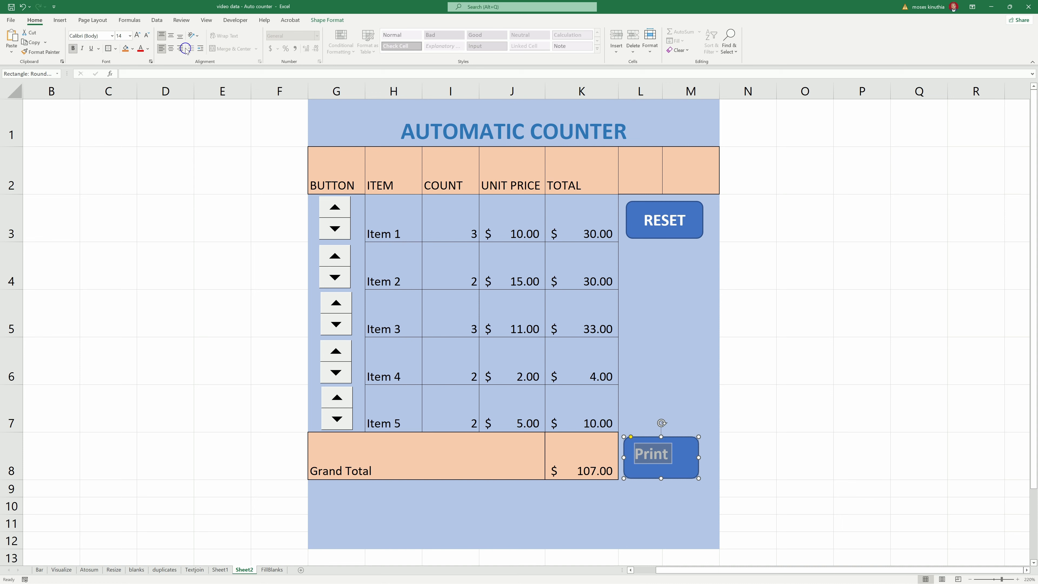
click(171, 48)
click(172, 37)
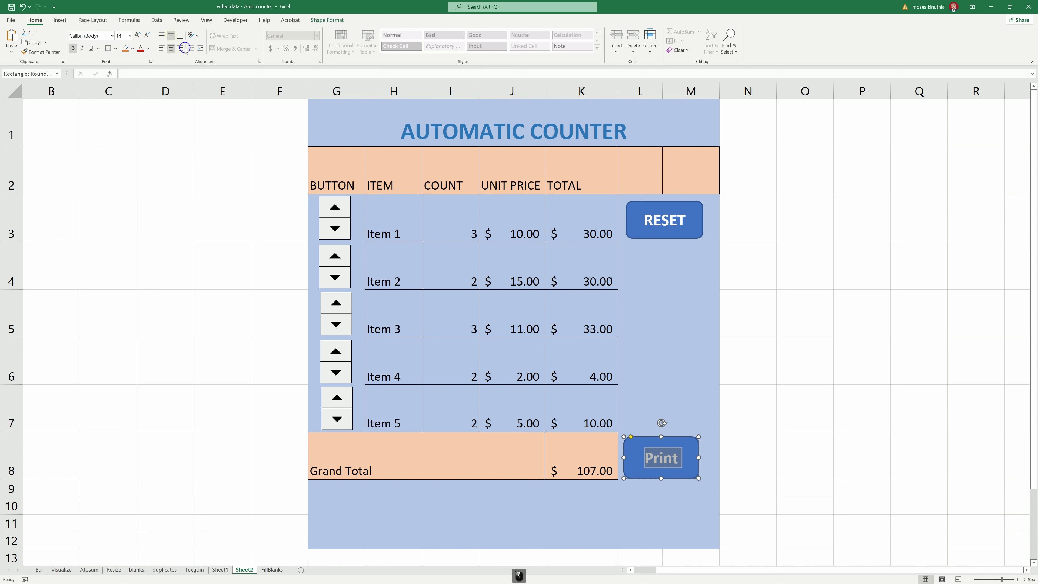
click(645, 325)
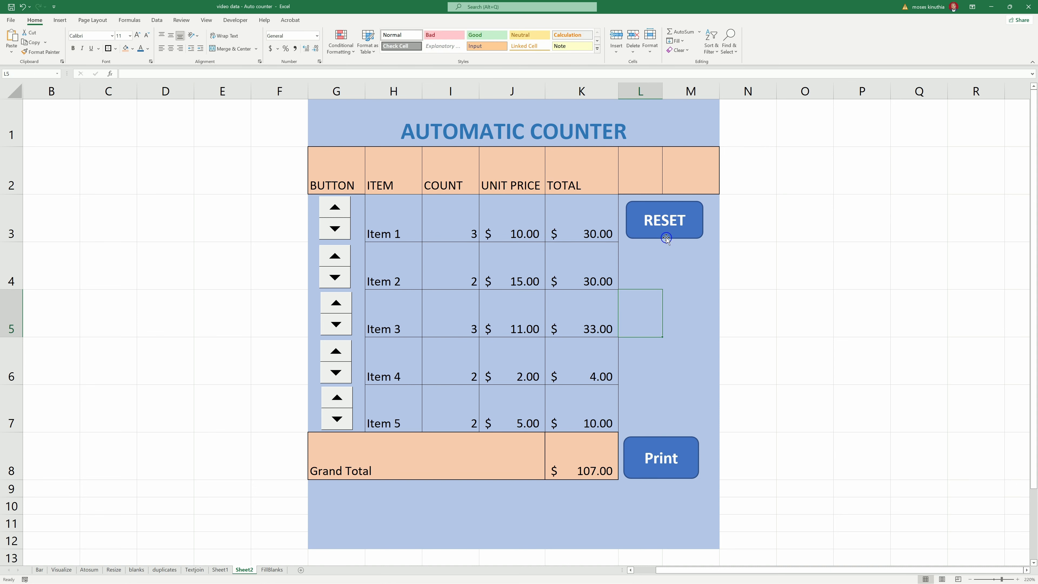
click(666, 284)
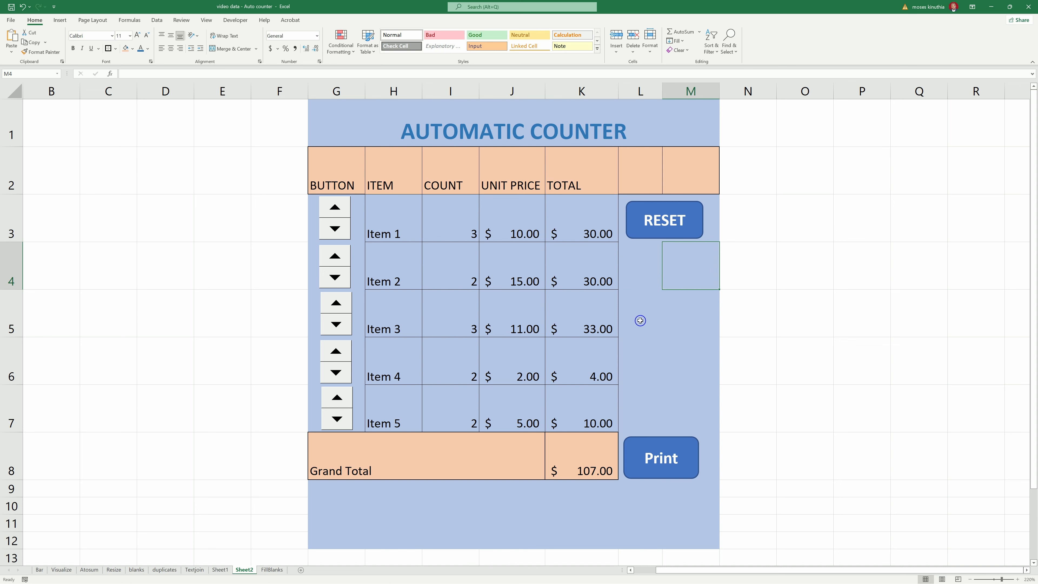
- Start recording a macro named reset, replacing the existing reset macro
click(237, 20)
click(57, 33)
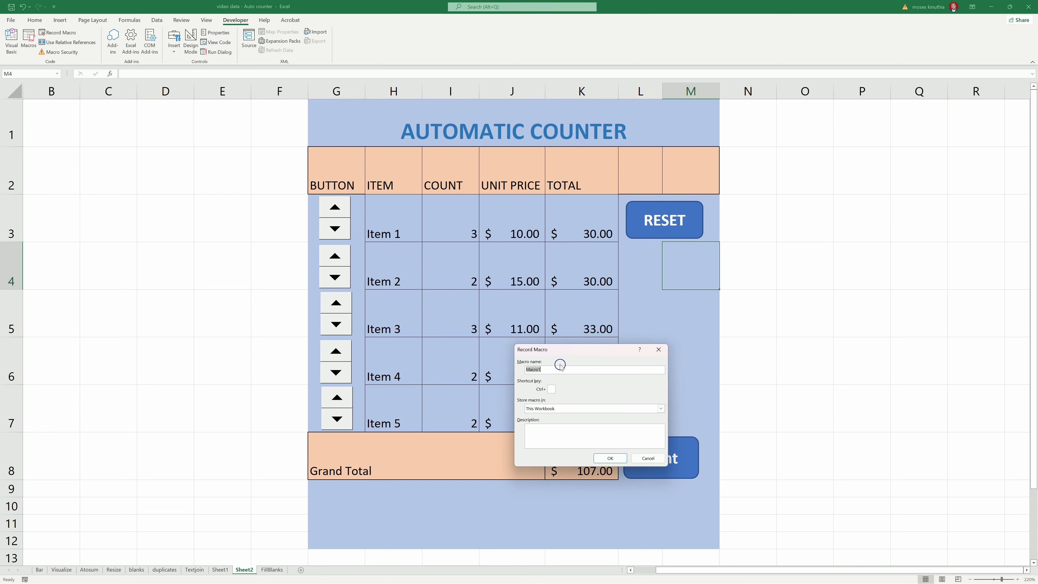
text(reset)
key(Return)
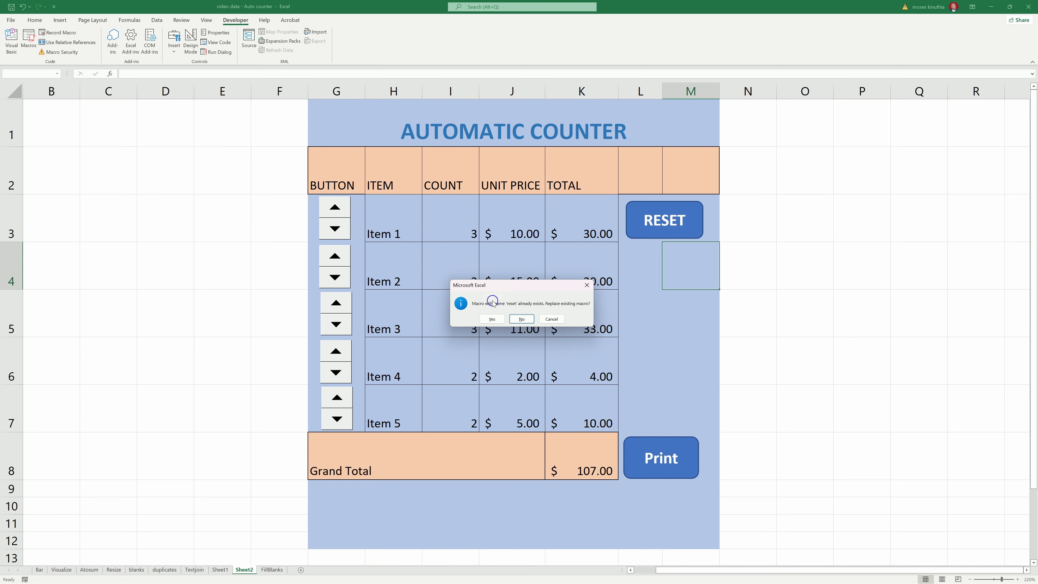
click(493, 319)
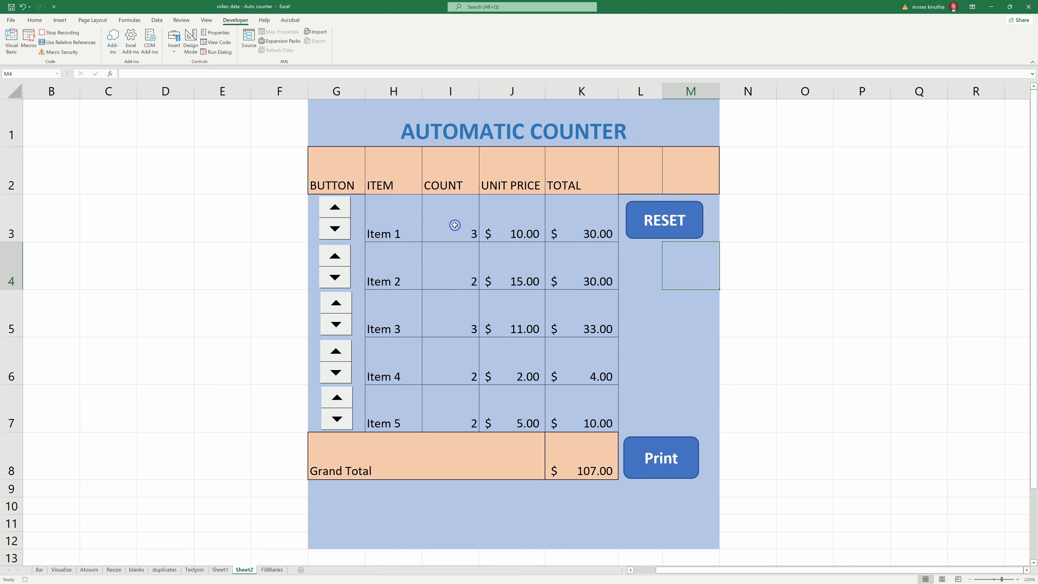
- Fill the counts I3:I7 with 0 and stop the recording
drag(453, 223, 460, 406)
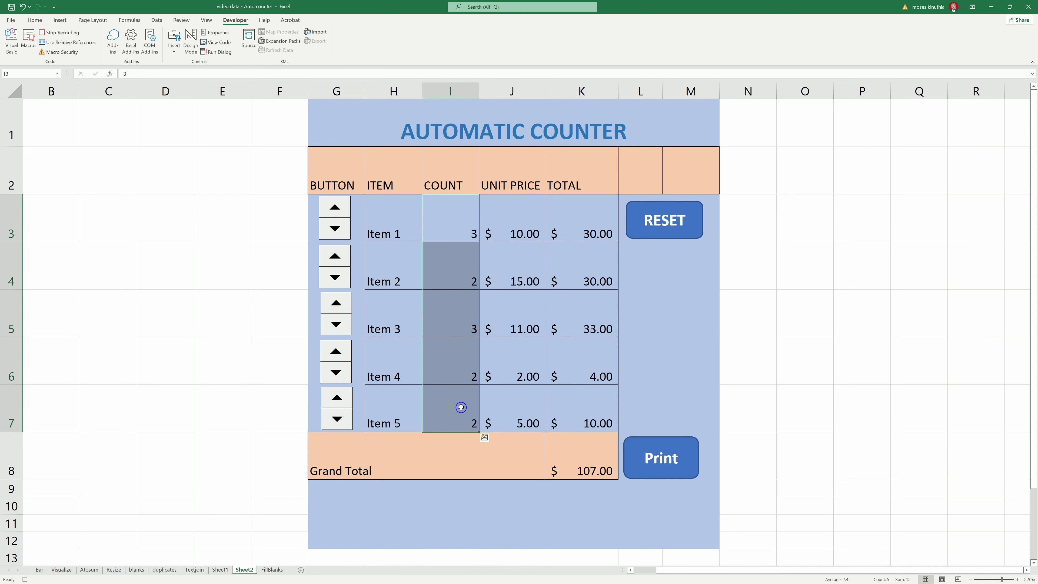
text(0)
key(ctrl+Return)
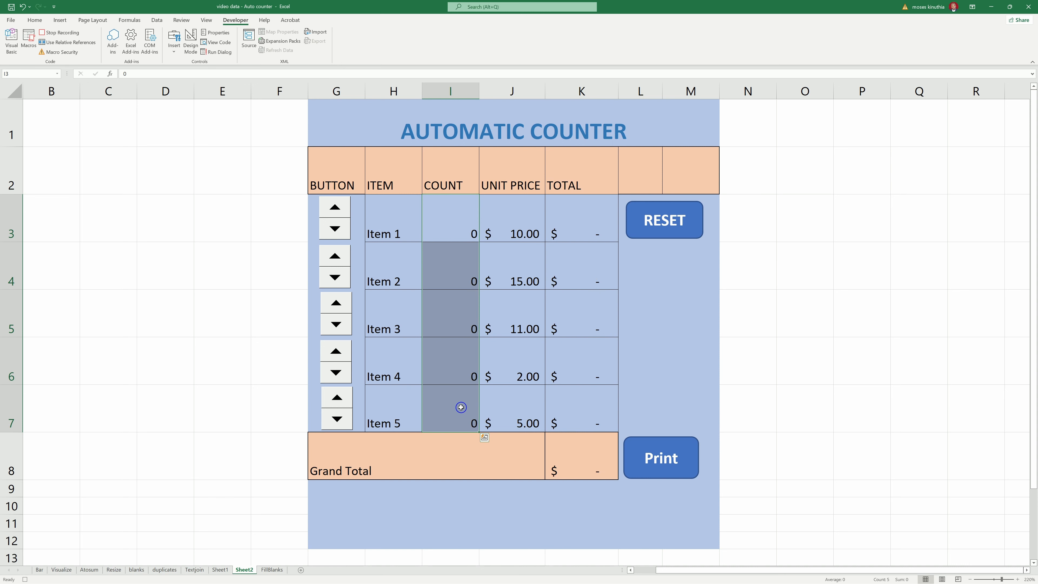
click(60, 33)
- Assign the reset macro to the RESET shape
right_click(647, 224)
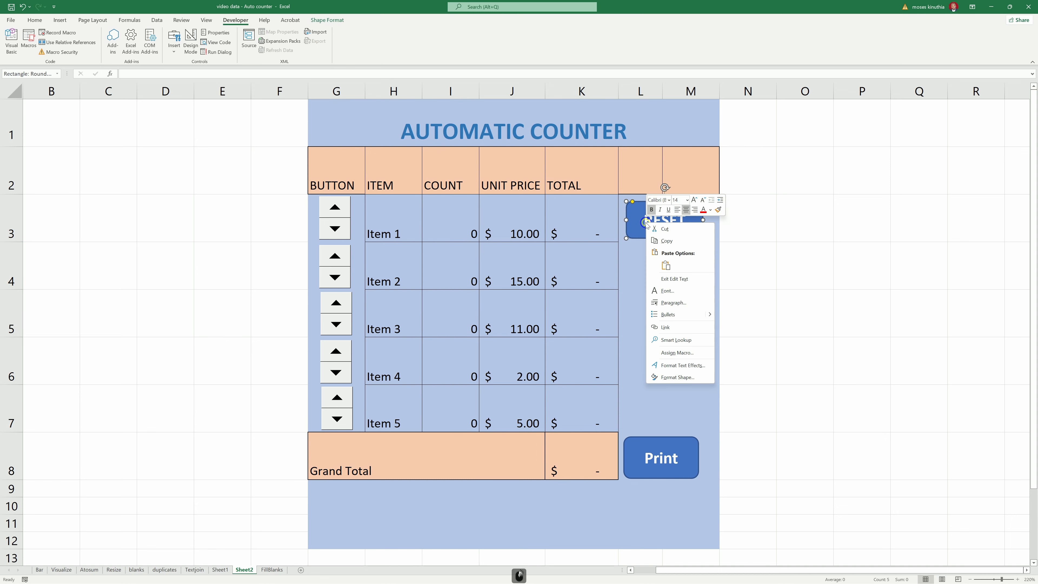
click(680, 352)
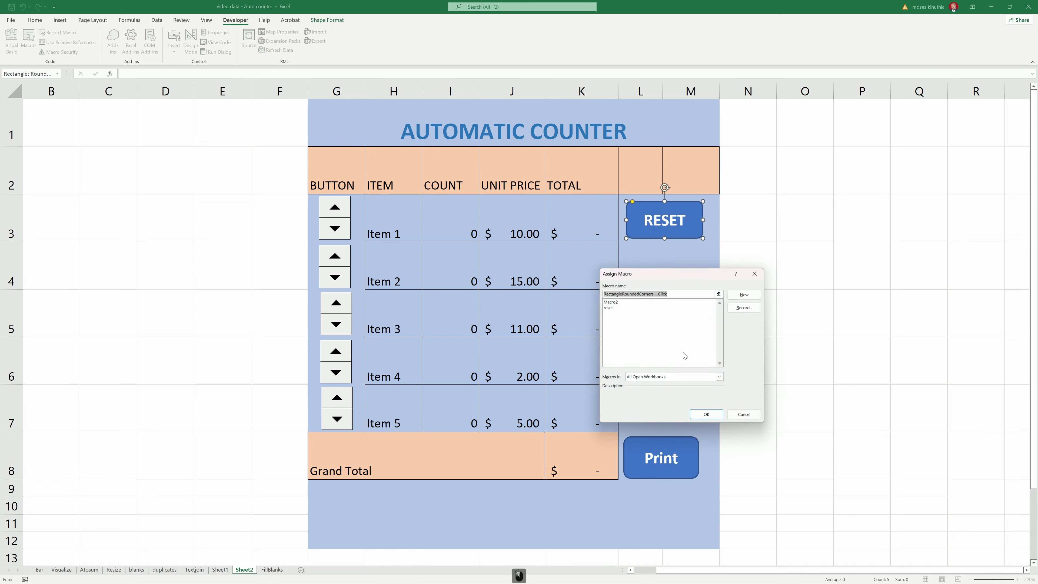
click(611, 309)
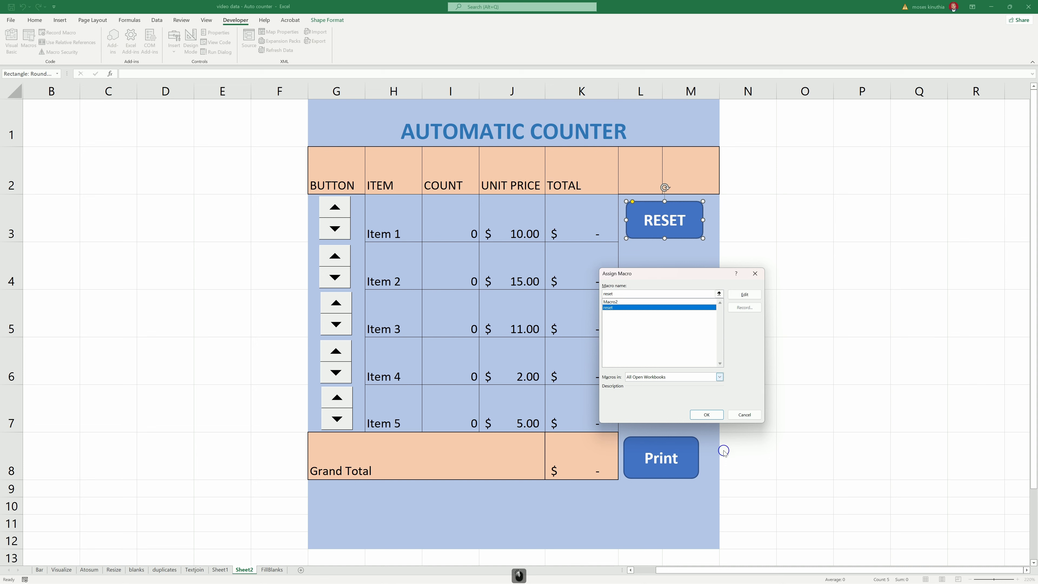
click(707, 415)
click(639, 266)
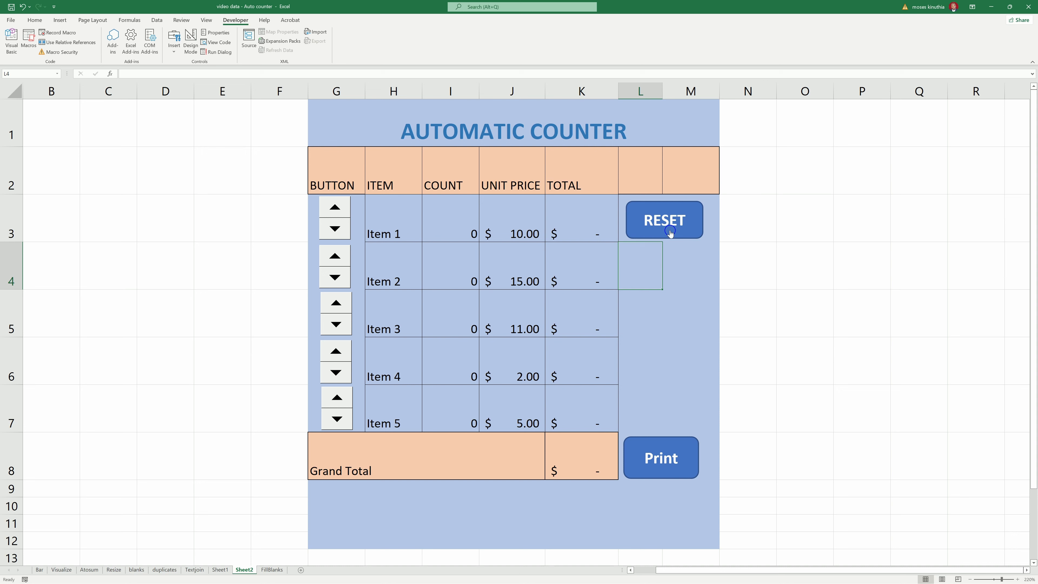
- Raise Item 1's count to 4 with its spin button and increase Item 2's count
click(334, 207)
click(335, 207)
click(335, 208)
click(335, 208)
click(335, 255)
click(335, 256)
click(335, 256)
click(336, 302)
click(336, 302)
- Increase Item 4's count once and Item 5's count twice, reaching a $121.00 Grand Total
click(339, 350)
click(339, 350)
click(337, 397)
click(336, 397)
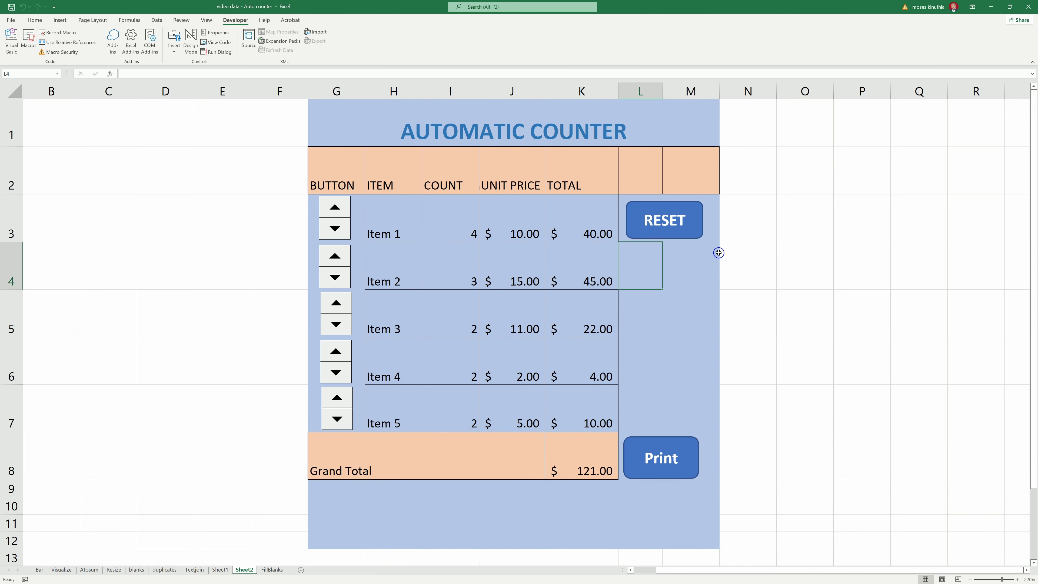
- Run the RESET button to return every count to 0
click(680, 226)
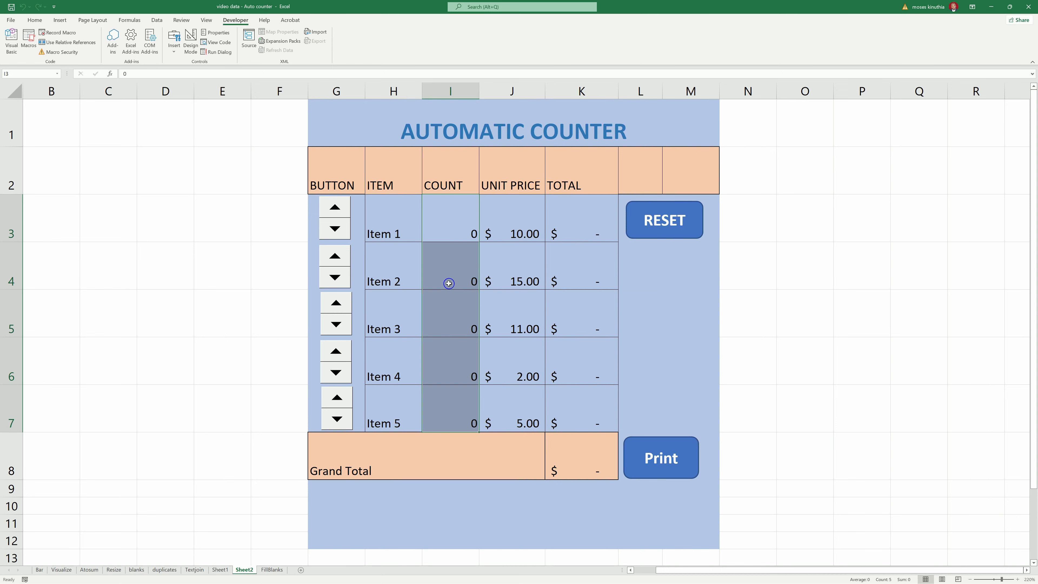
click(628, 320)
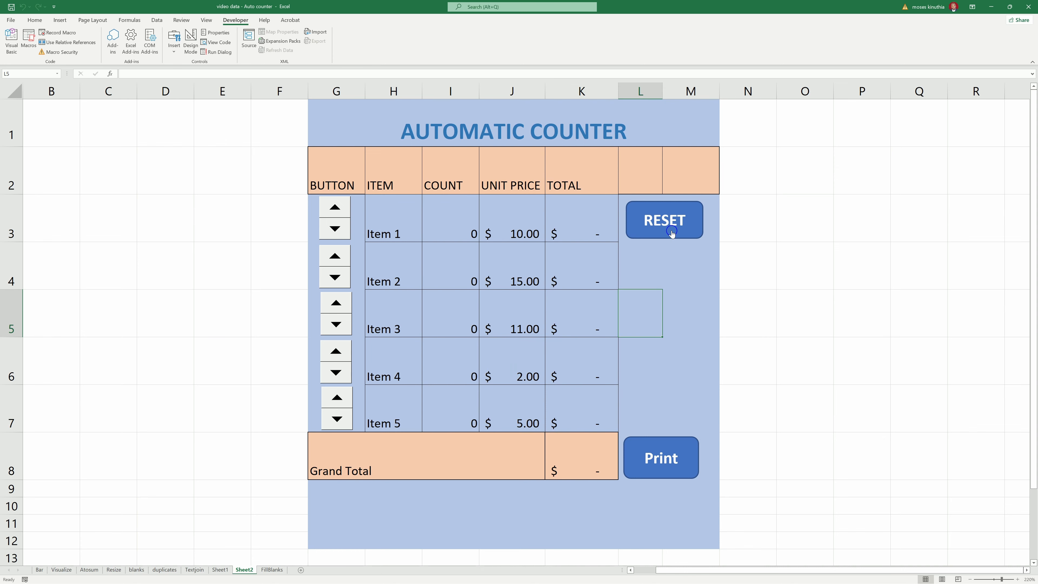
scroll(662, 413, down, 3)
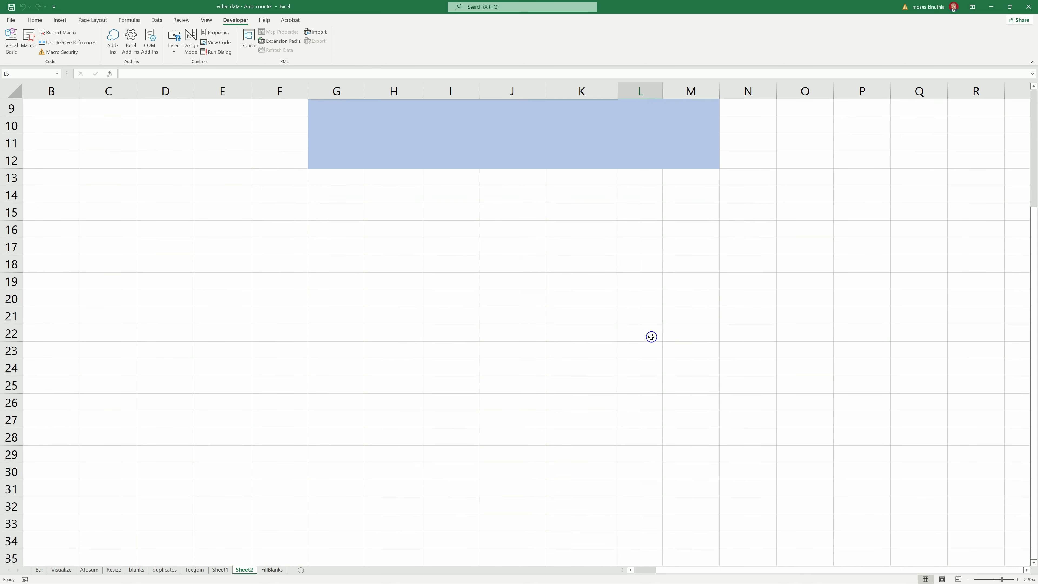
scroll(651, 336, up, 3)
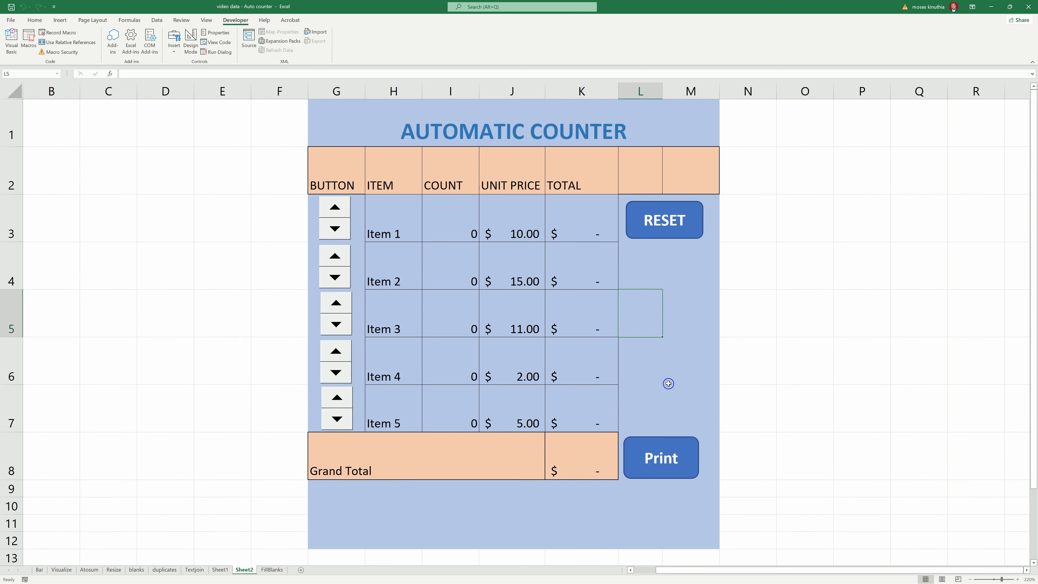
click(668, 383)
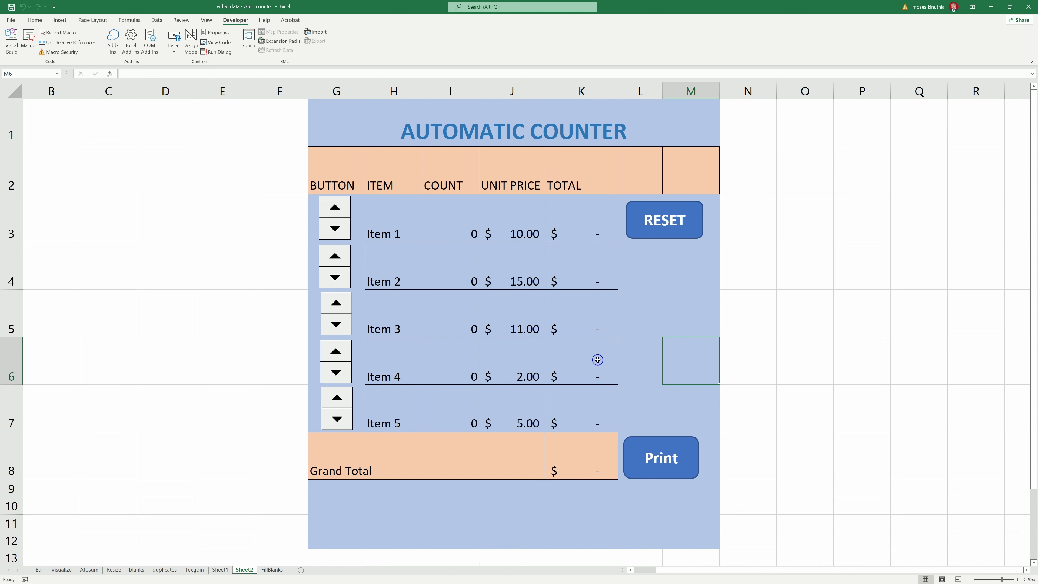
- Record a new macro, trimming the suggested name to Macro2 and replacing the existing Macro2
click(57, 32)
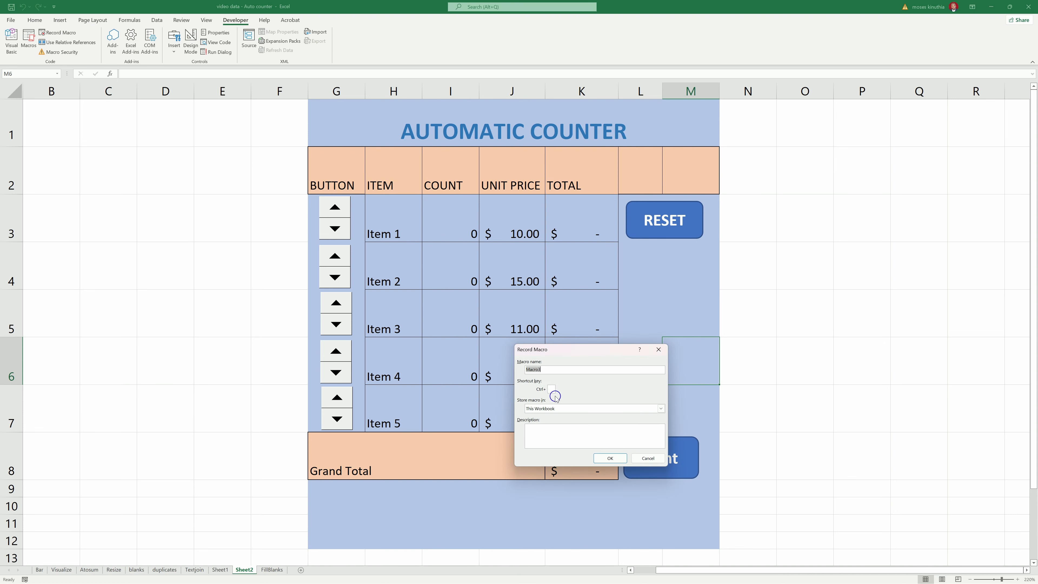
click(547, 372)
key(BackSpace)
click(610, 458)
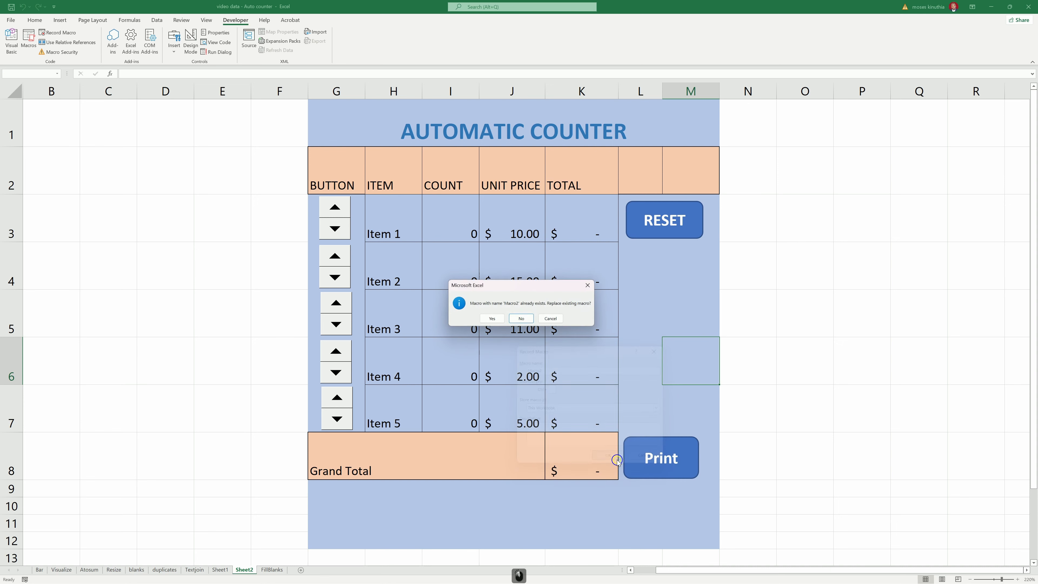
click(493, 319)
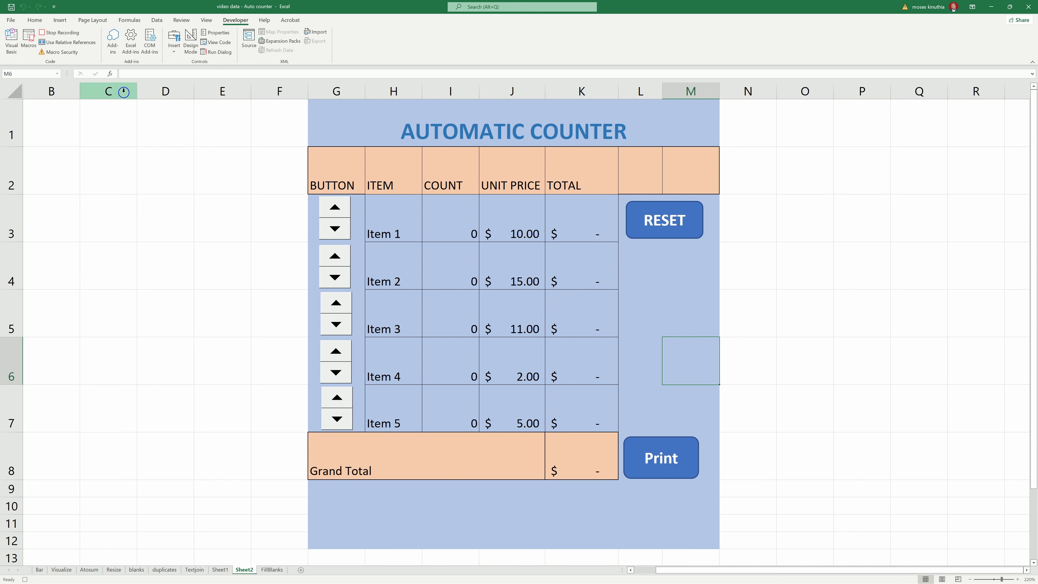
- Print the Automatic Counter sheet to the AnyDesk Printer from File > Print
click(11, 20)
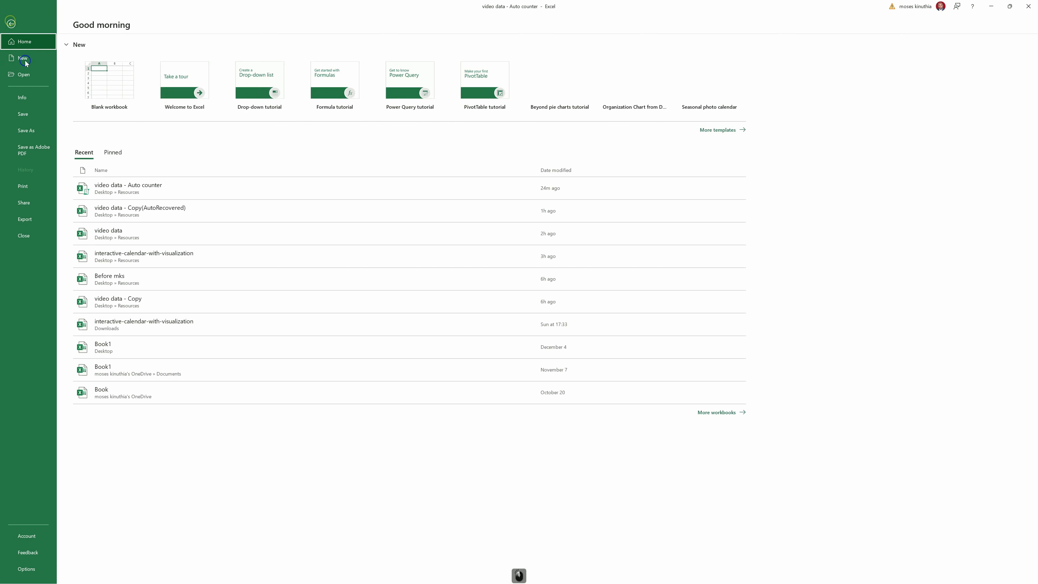
click(36, 192)
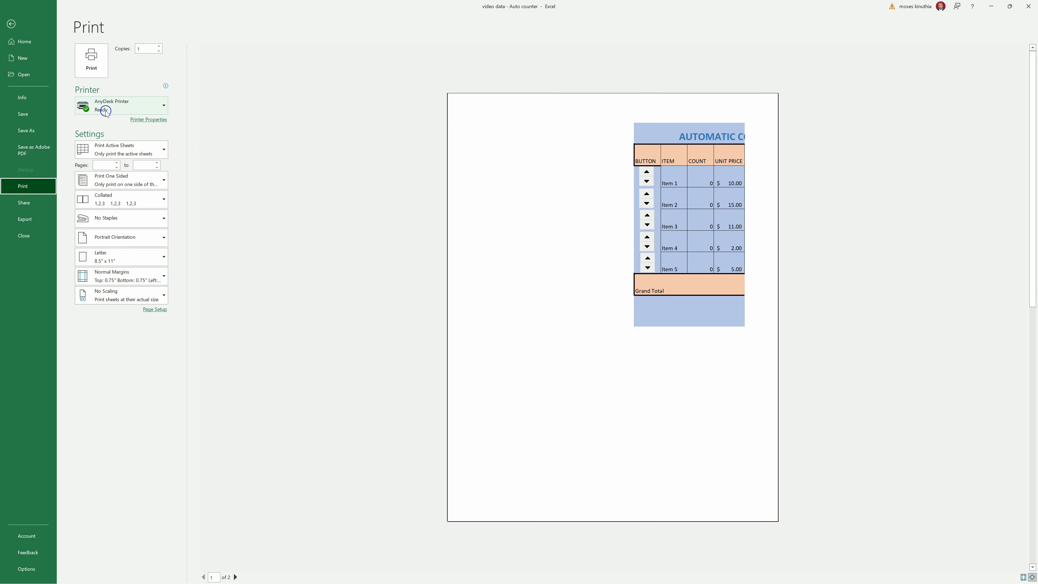
mouse_move(118, 109)
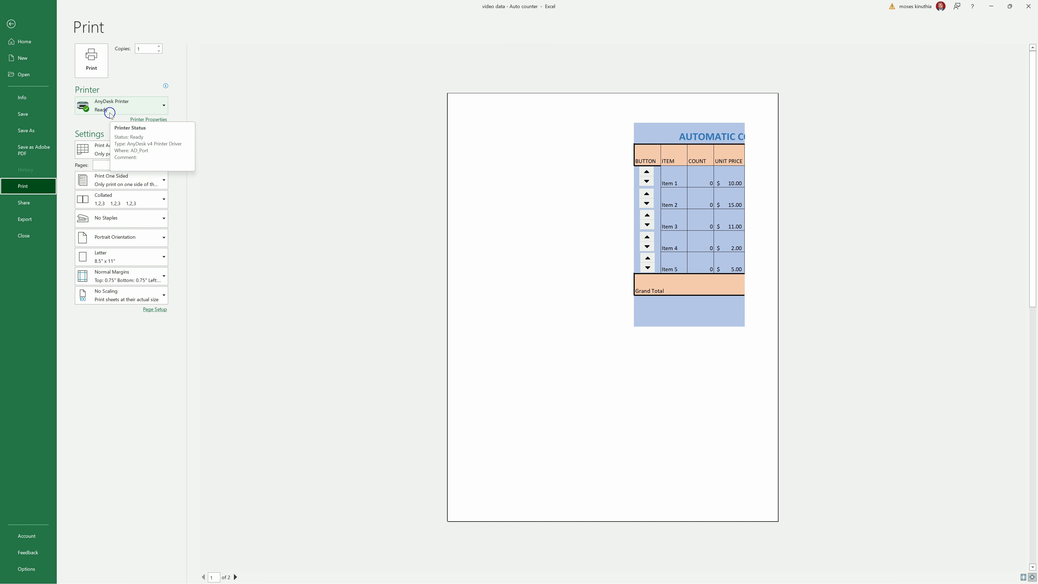
click(93, 62)
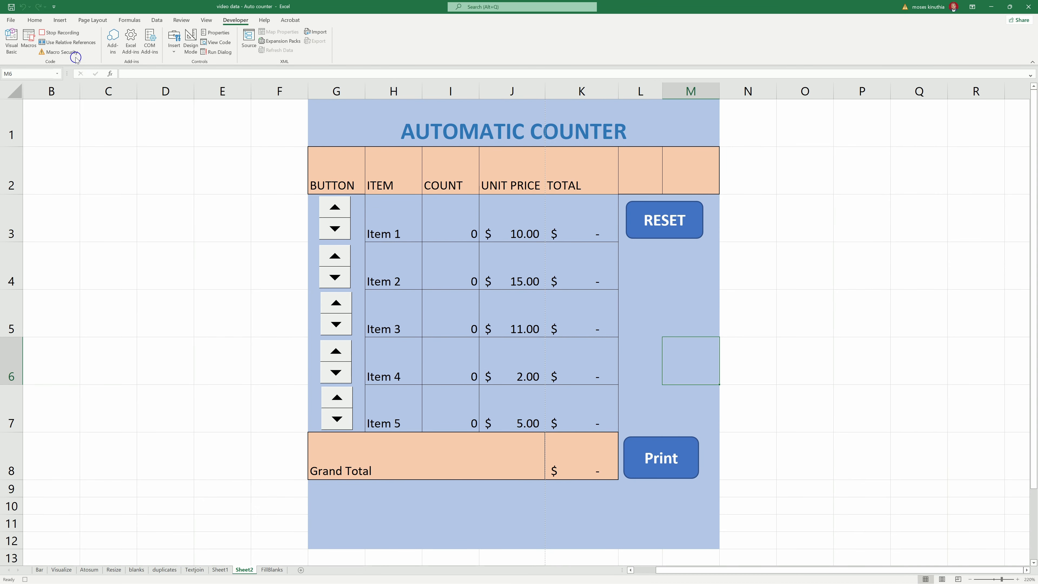
- Stop the macro recording and assign Macro2 to the Print shape
click(59, 32)
right_click(654, 457)
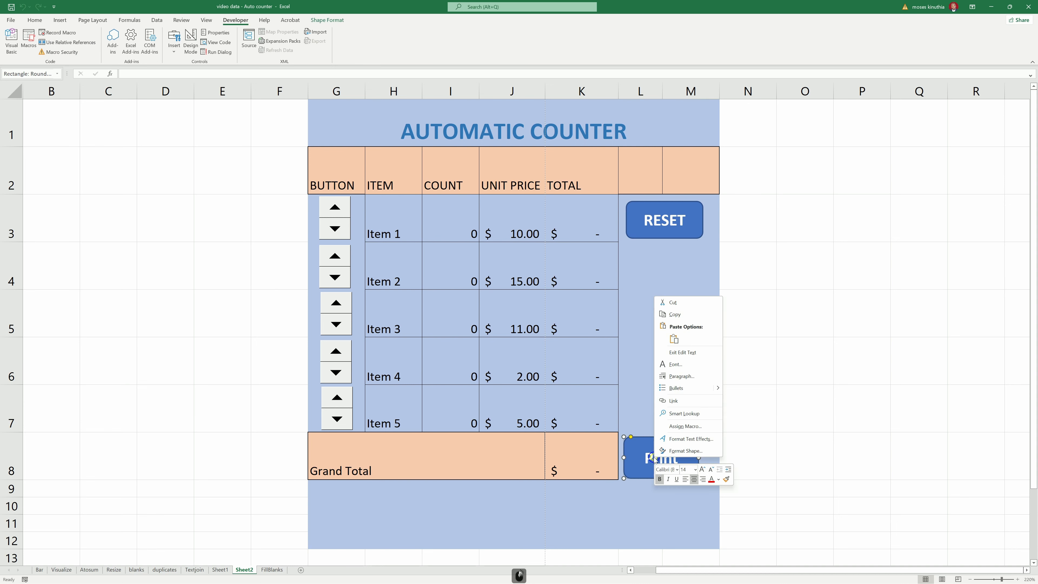
click(681, 430)
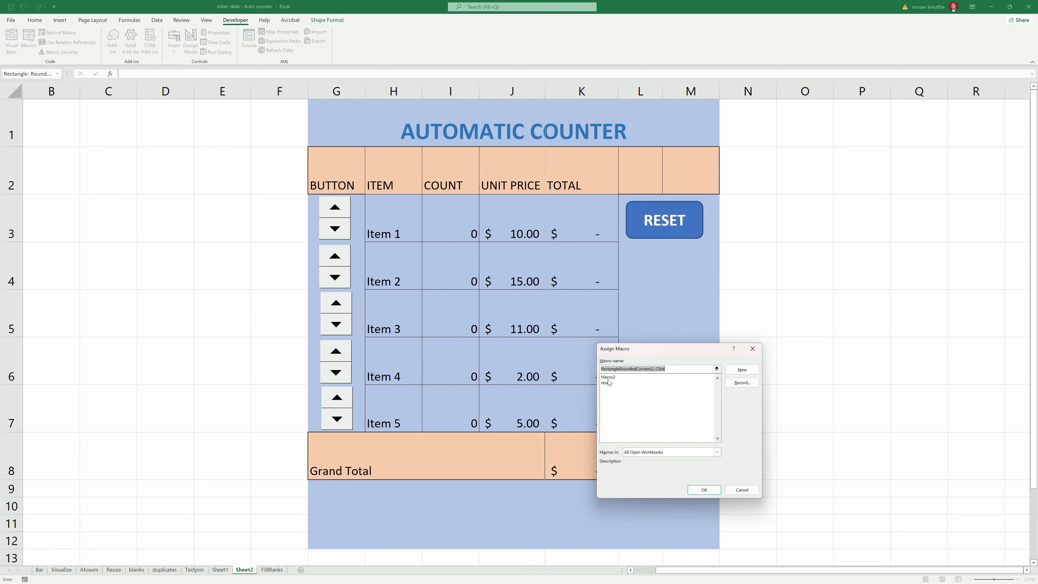
click(608, 378)
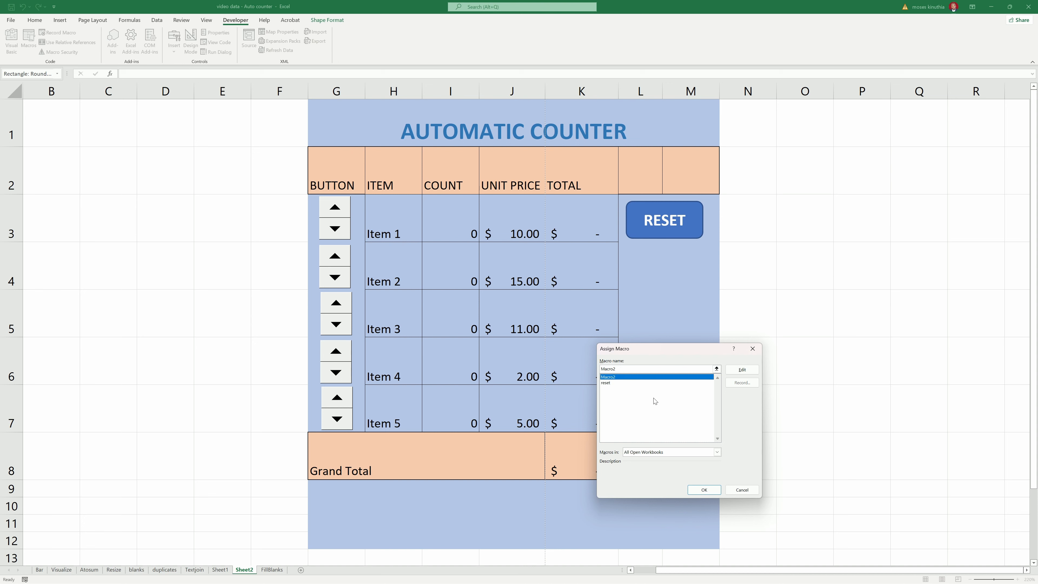
click(703, 490)
click(659, 350)
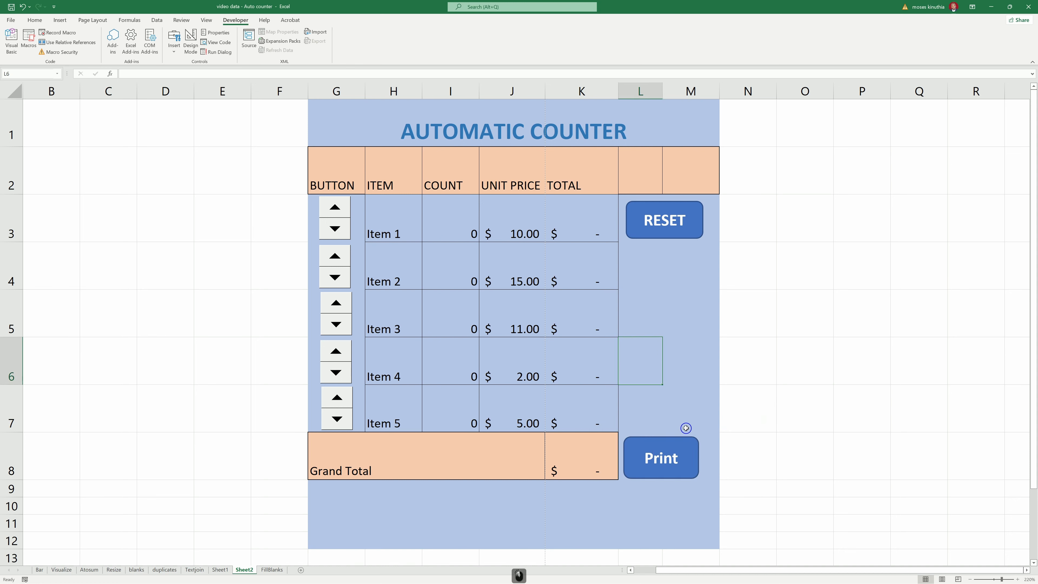
click(671, 378)
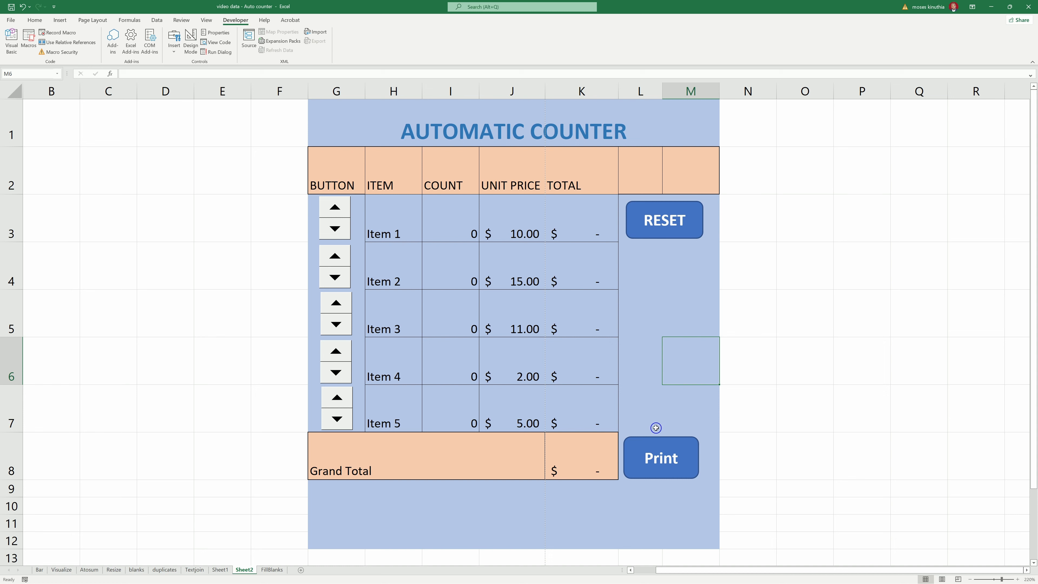
click(627, 313)
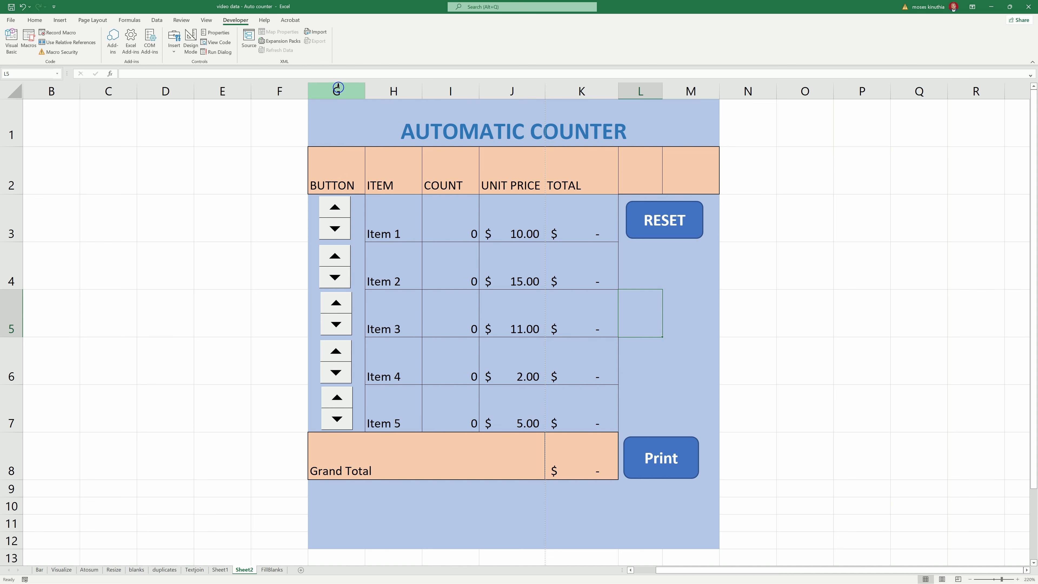
click(337, 87)
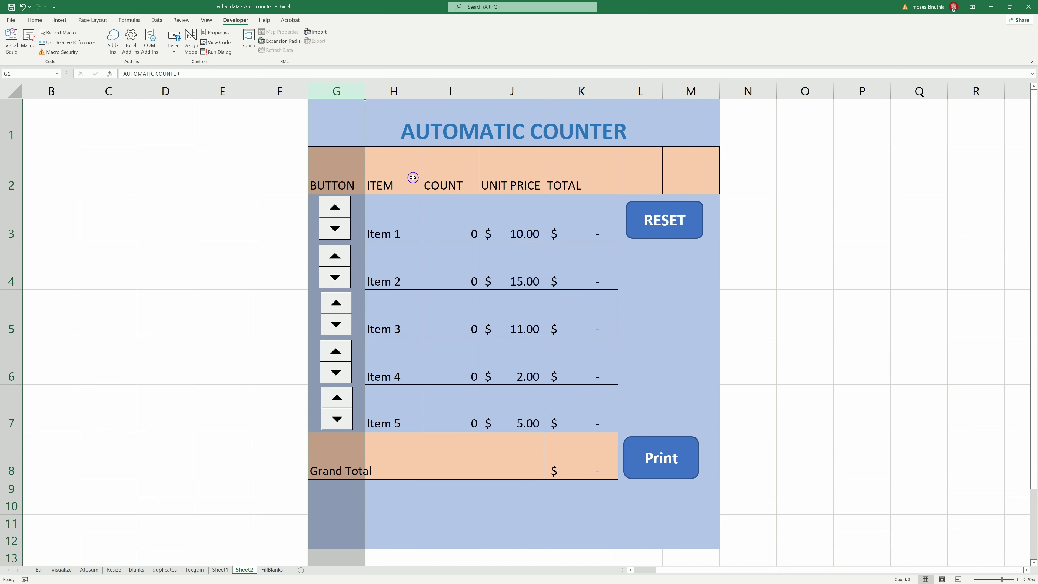
- Select G3:G7 and I3:I7 and clear Locked on the Format Cells Protection tab
click(460, 224)
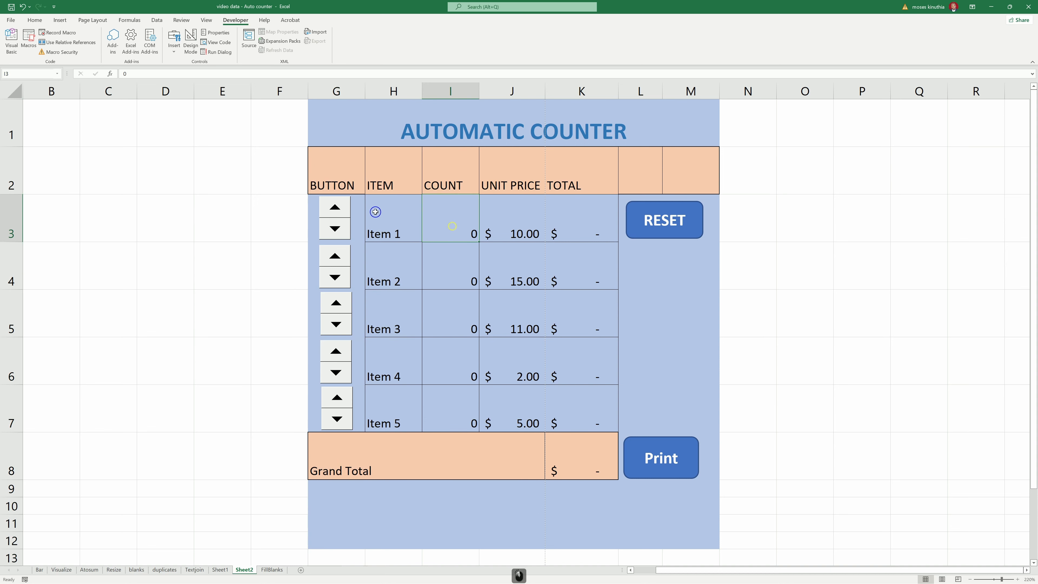
click(359, 212)
drag(363, 233, 368, 393)
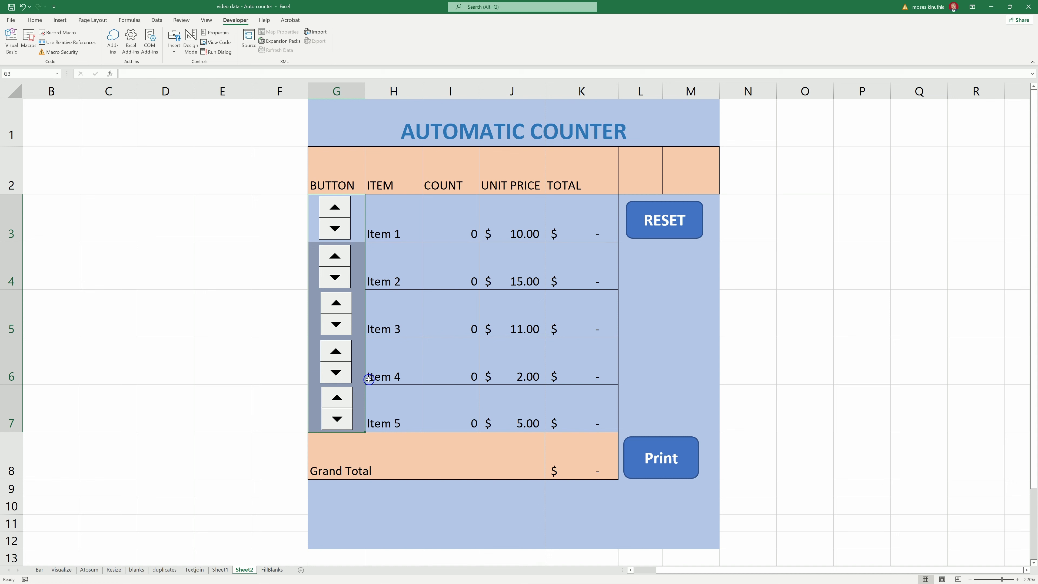
drag(463, 212, 454, 394)
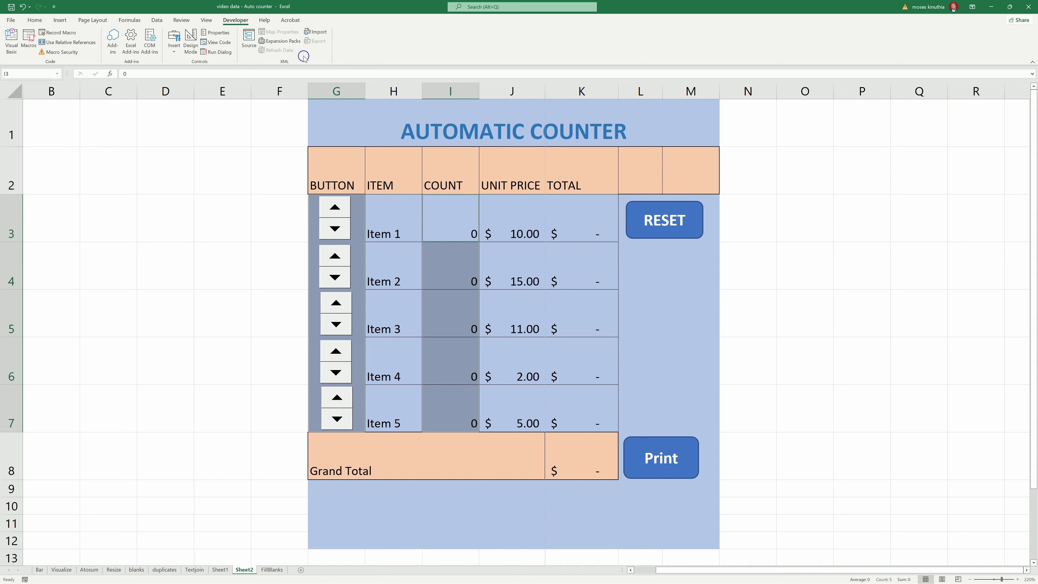
right_click(442, 317)
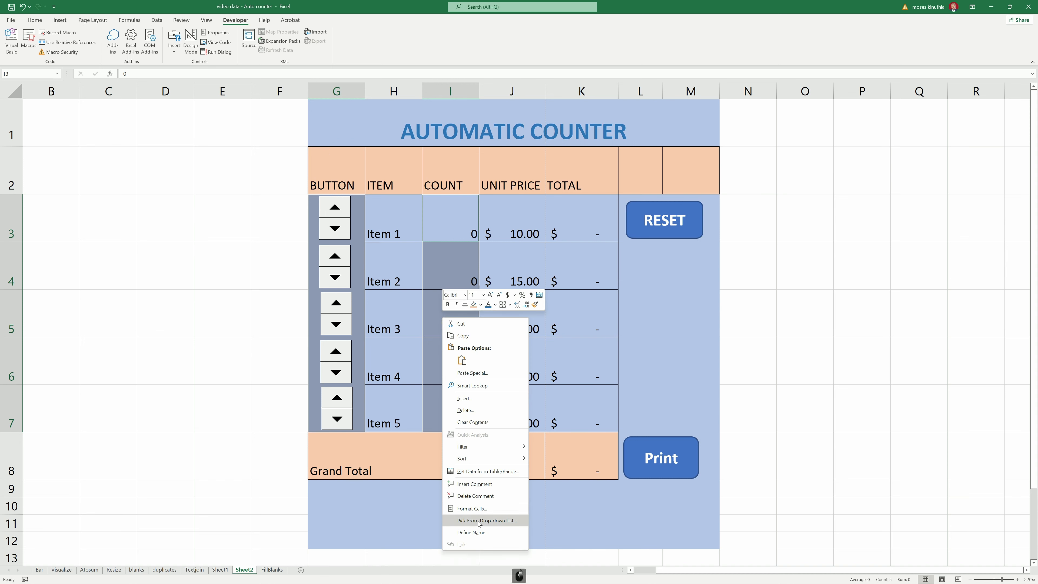
click(471, 508)
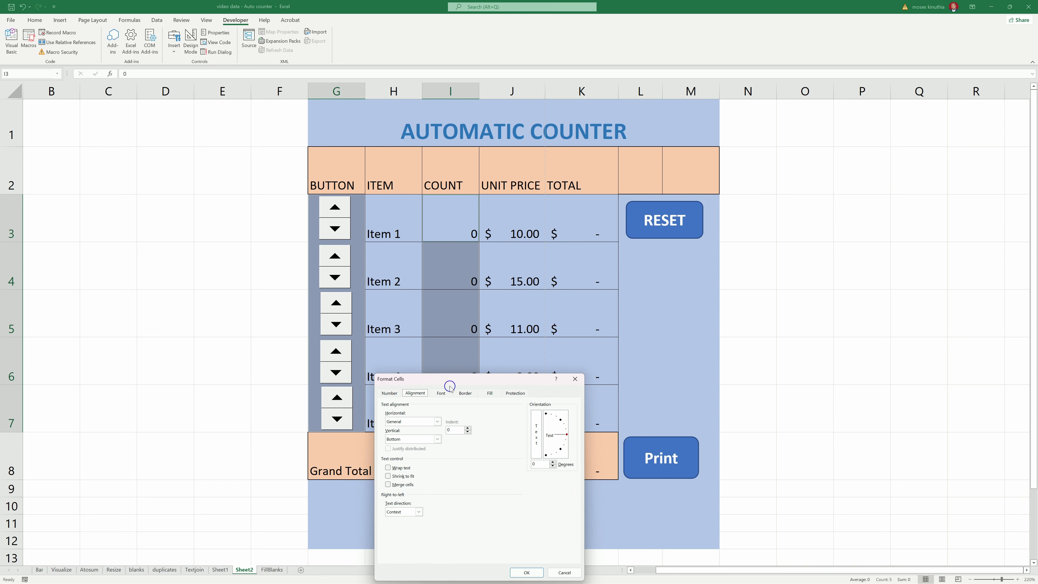
click(511, 394)
click(384, 405)
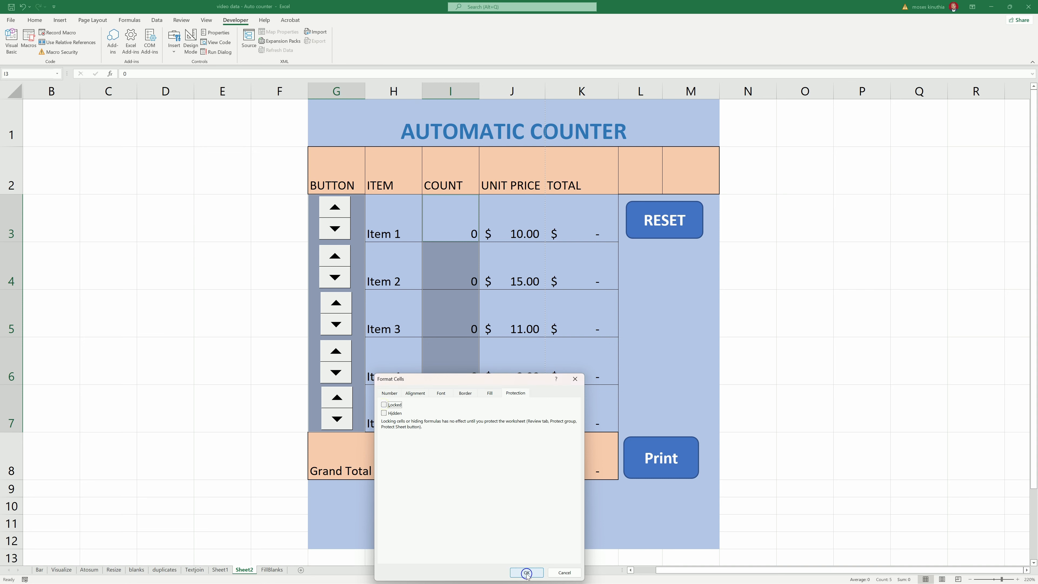
click(526, 573)
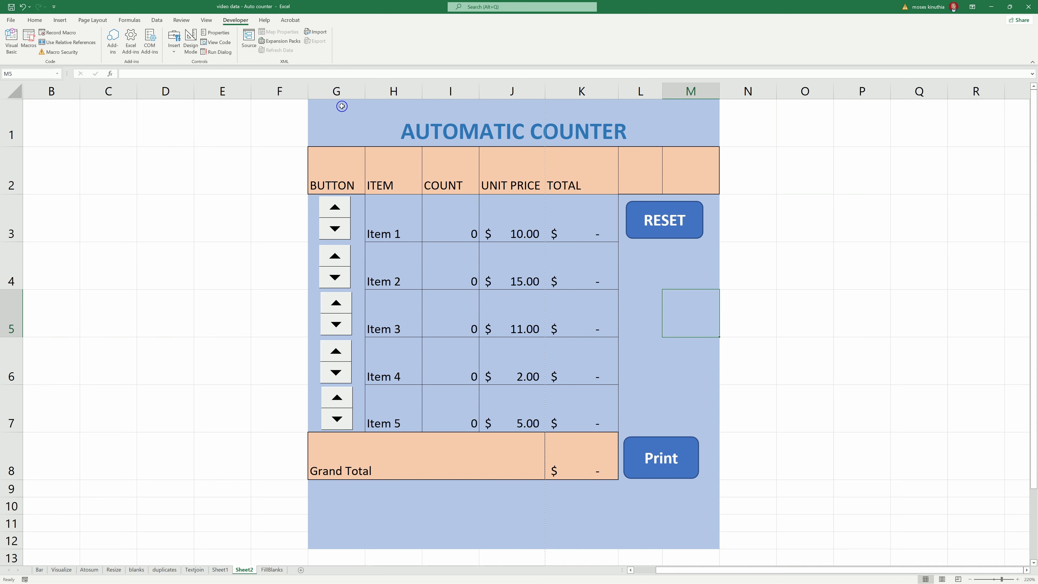
- In Protect Sheet, allow formatting, inserting and deleting rows/columns, AutoFilter, PivotTables and editing objects
click(182, 21)
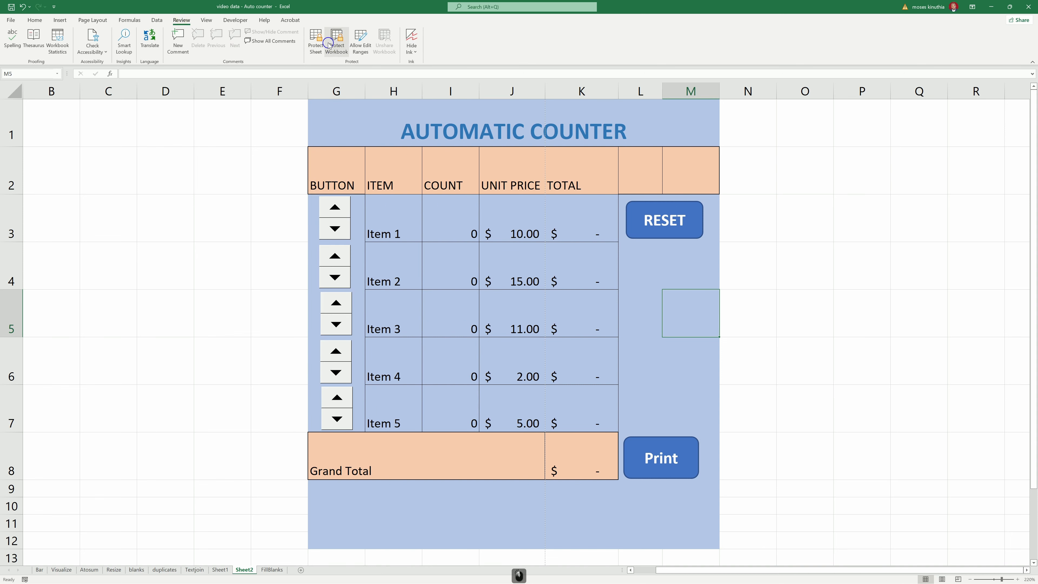
click(317, 47)
click(547, 399)
click(547, 406)
click(548, 413)
click(547, 420)
click(548, 427)
click(547, 441)
click(548, 447)
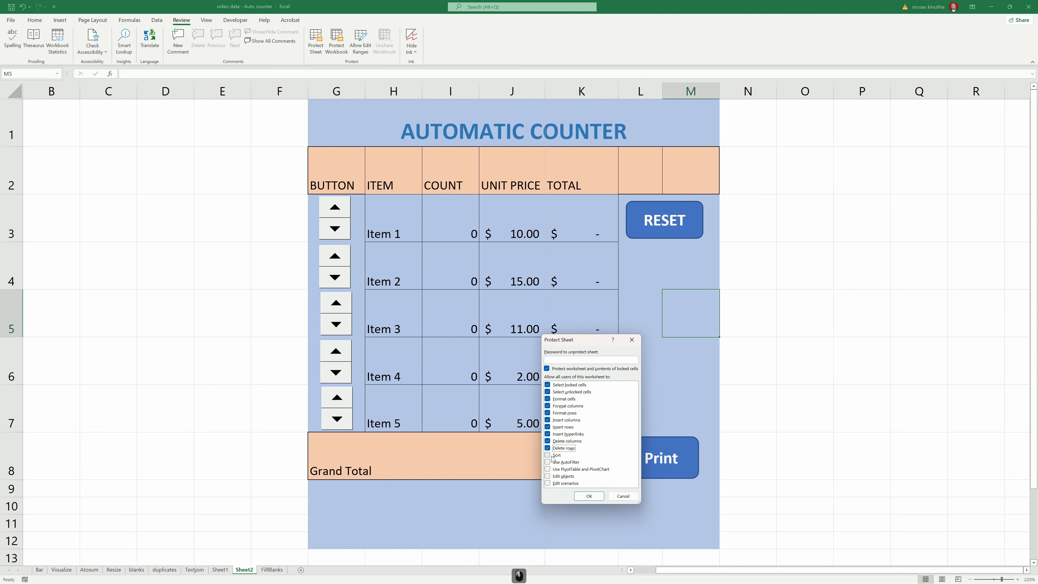
click(547, 462)
click(548, 469)
click(548, 476)
- Enter and confirm the sheet protection password to protect the sheet
click(572, 361)
text(1234)
click(590, 496)
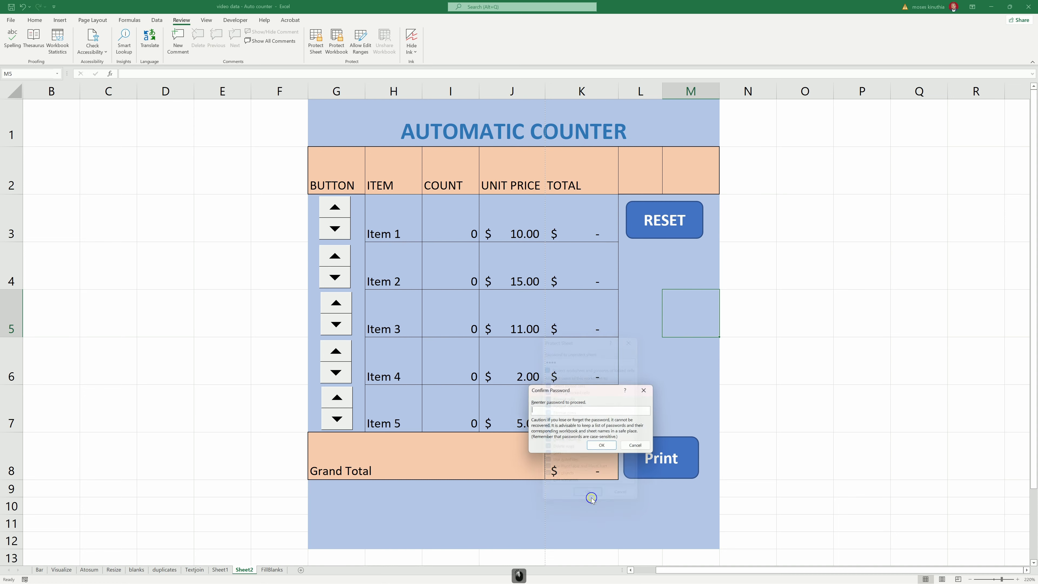
click(553, 410)
text(1234)
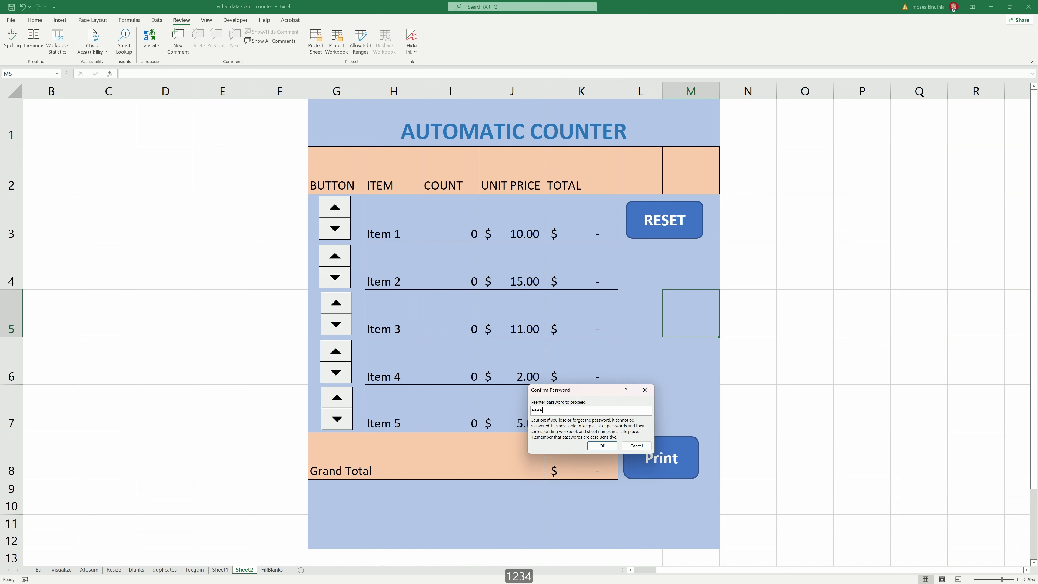
click(603, 446)
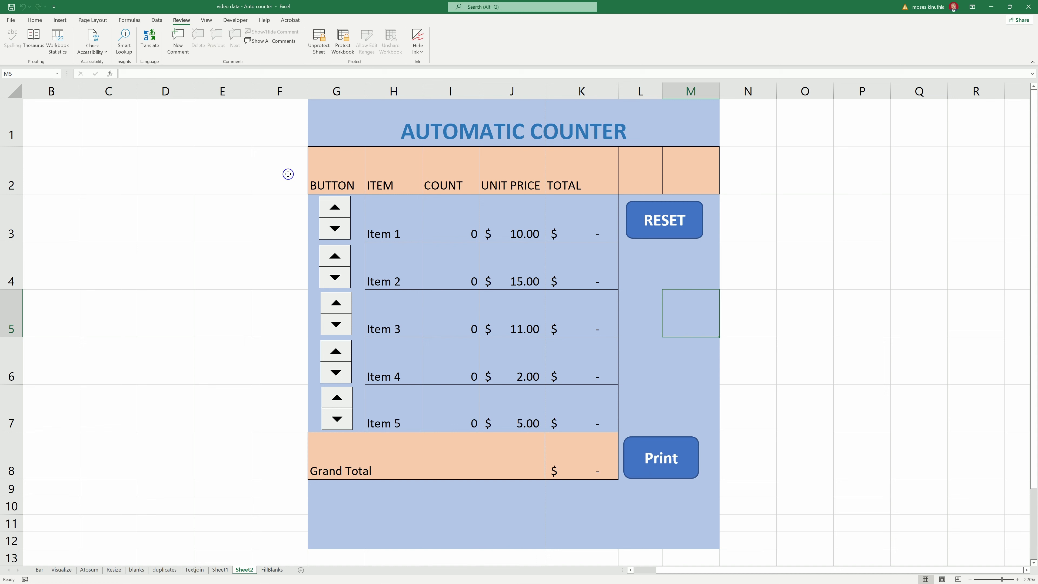
- Confirm the locked Item 1 cell H3 rejects typing and dismiss the protection warning
click(342, 172)
key(Return)
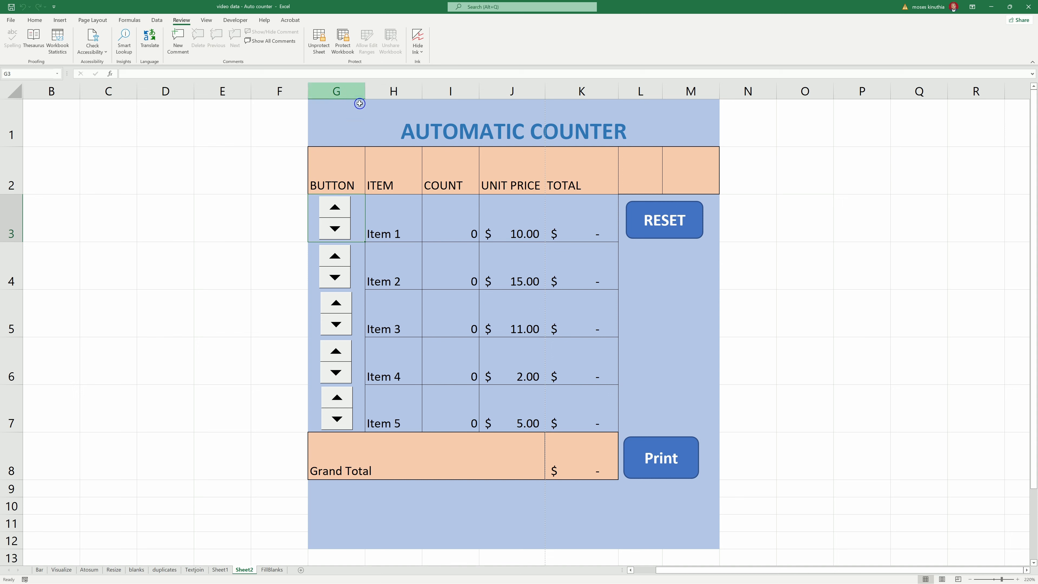
click(385, 222)
key(h)
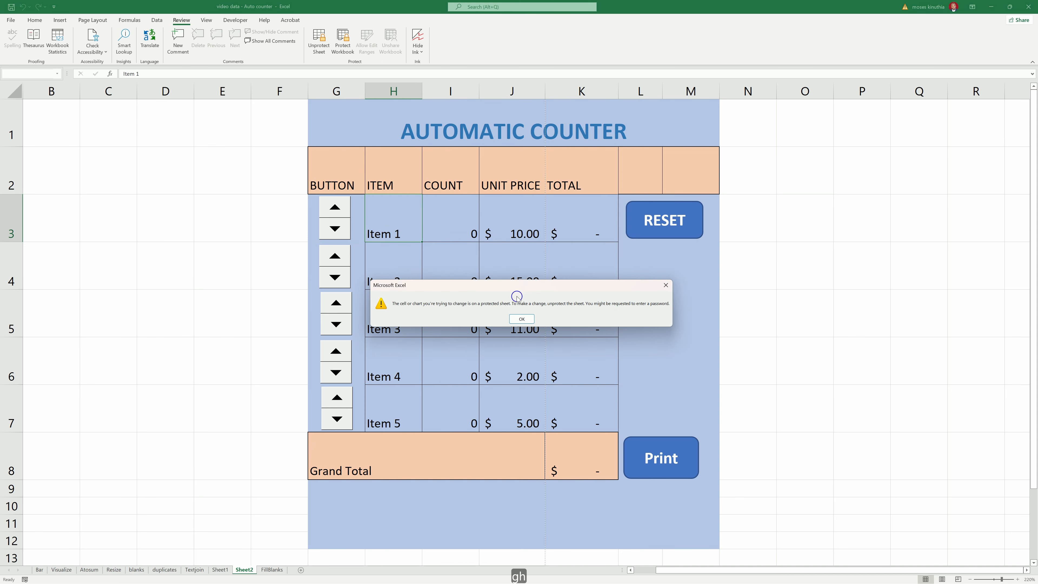
click(519, 322)
- Confirm unit price J4, total K4 and Grand Total K8 cannot be edited, dismissing each warning
double_click(525, 286)
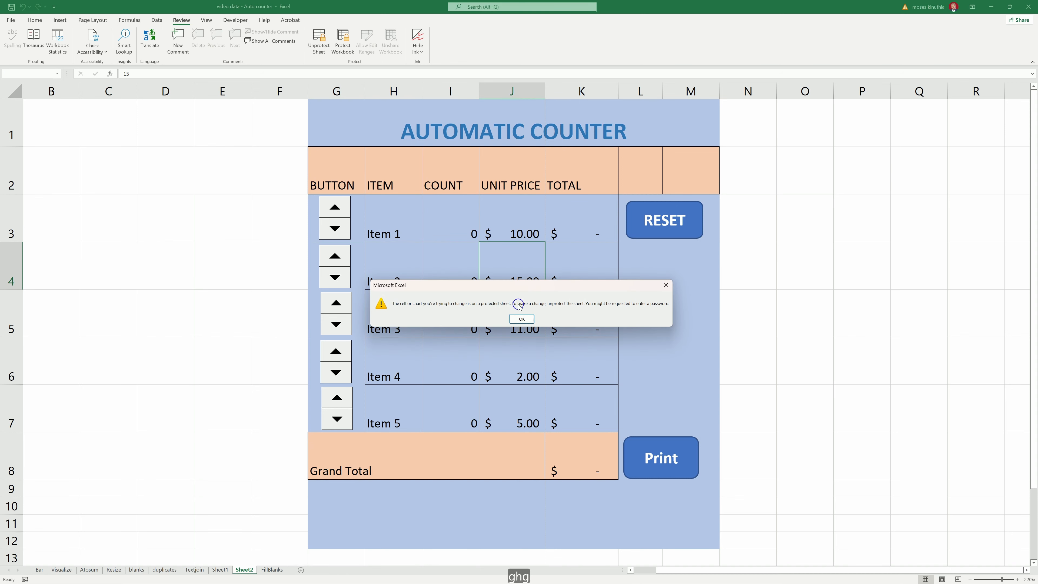
click(522, 319)
double_click(568, 271)
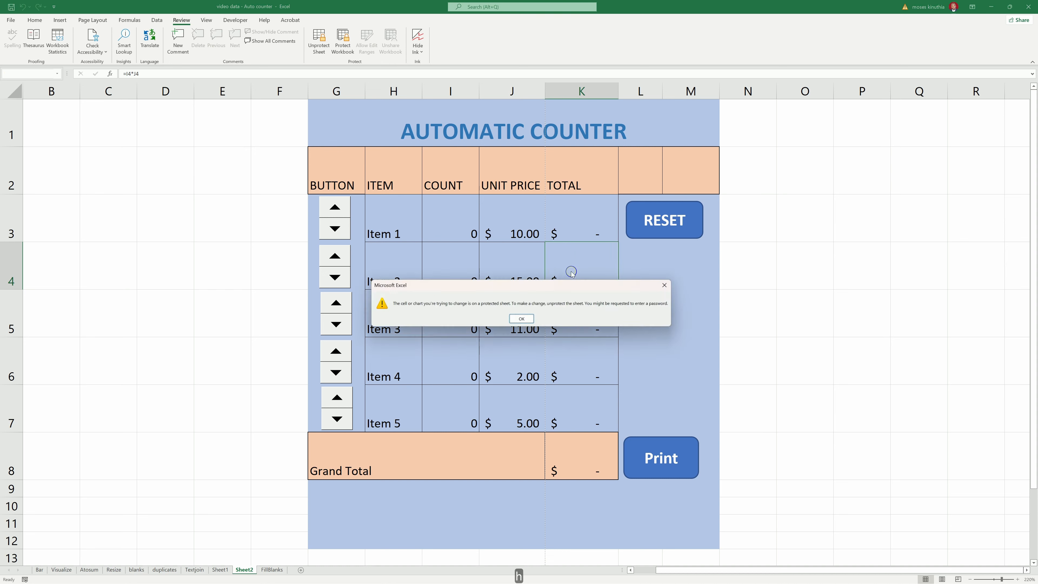
click(519, 319)
double_click(573, 453)
click(523, 321)
- Raise the counts of Items 1 through 5 with their spin buttons so the totals update
click(334, 206)
click(335, 207)
click(335, 206)
click(347, 256)
click(347, 256)
click(336, 303)
click(336, 302)
click(336, 350)
click(336, 351)
click(337, 397)
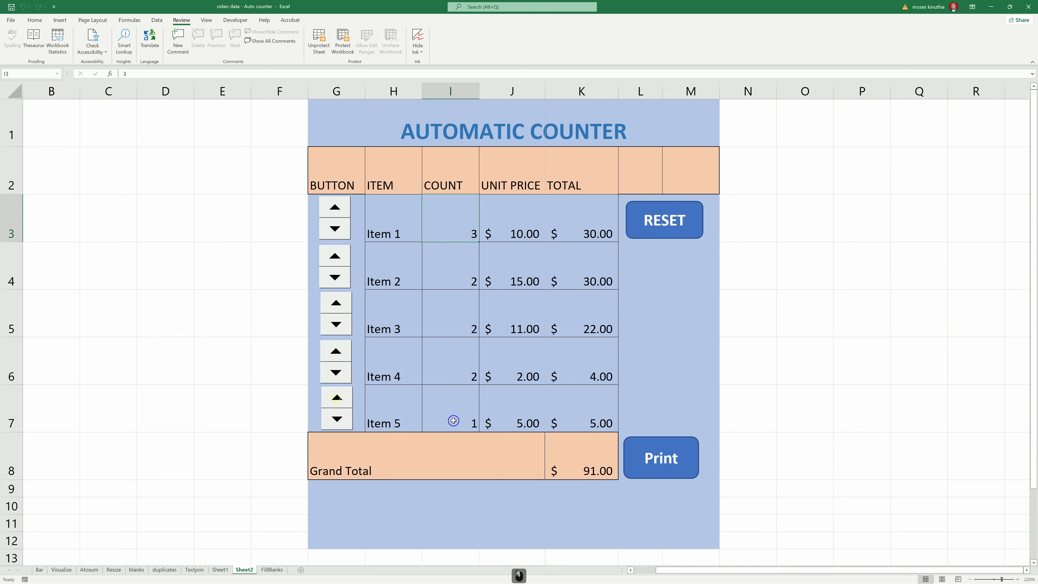
- Enter a count of 10 for Item 5 in I7 and 89 for Item 1 in I3
click(457, 418)
text(10)
key(Return)
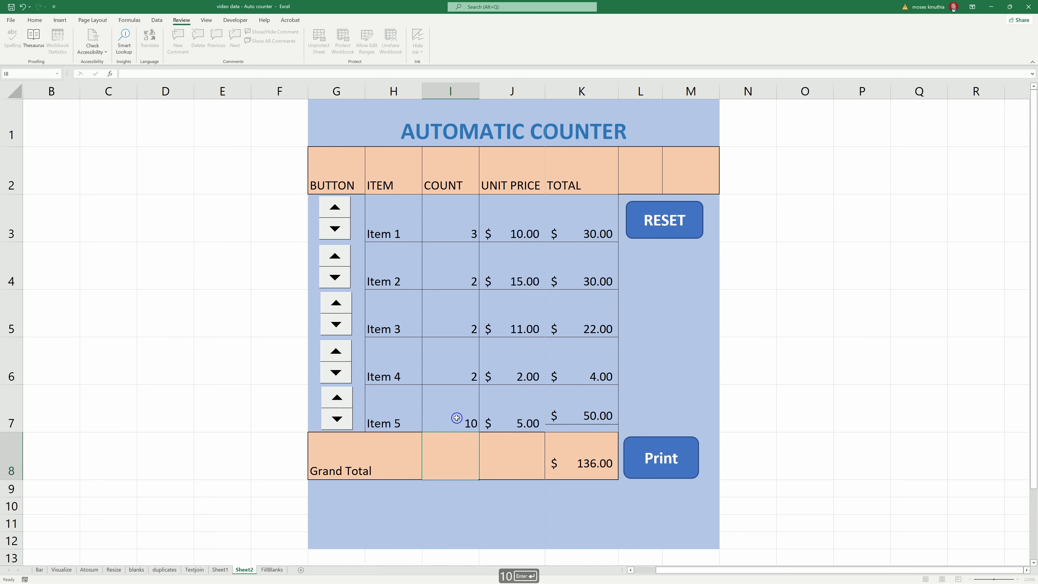
click(445, 226)
text(89)
key(Return)
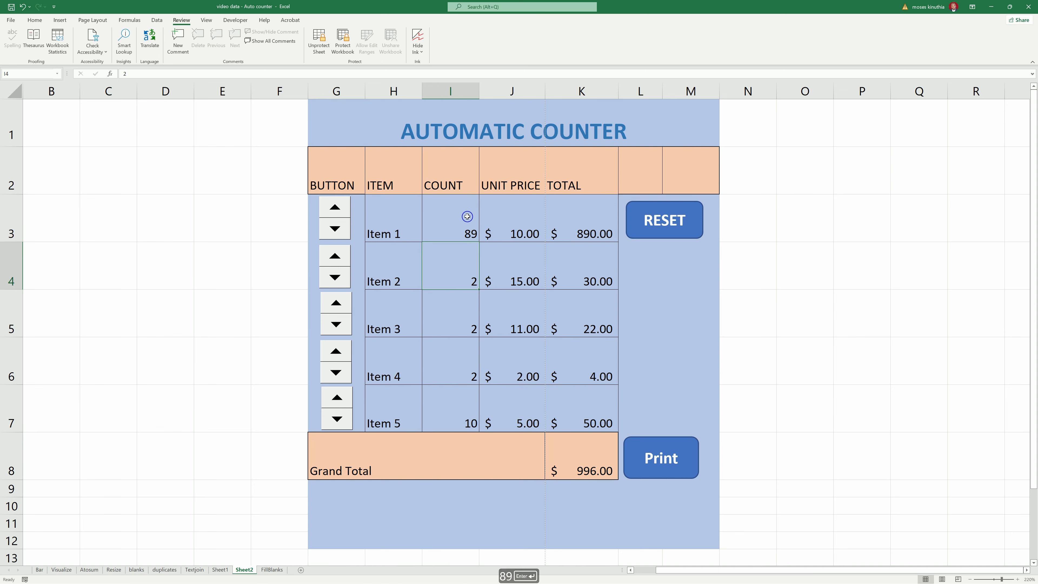
- Reset all counts and totals to zero with RESET, then spin Items 2 and 1 up again
click(660, 228)
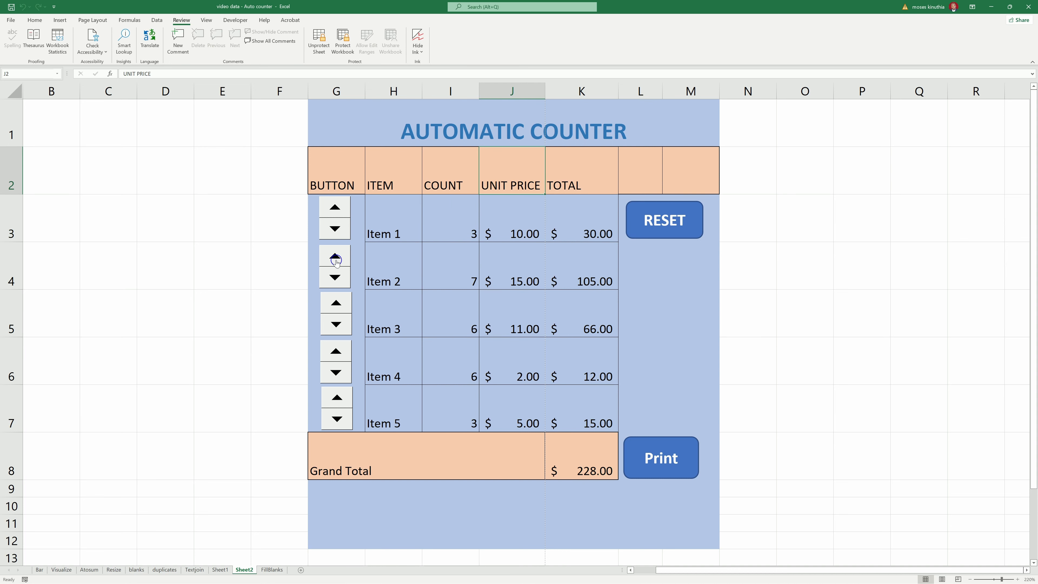
click(334, 259)
click(333, 258)
click(331, 209)
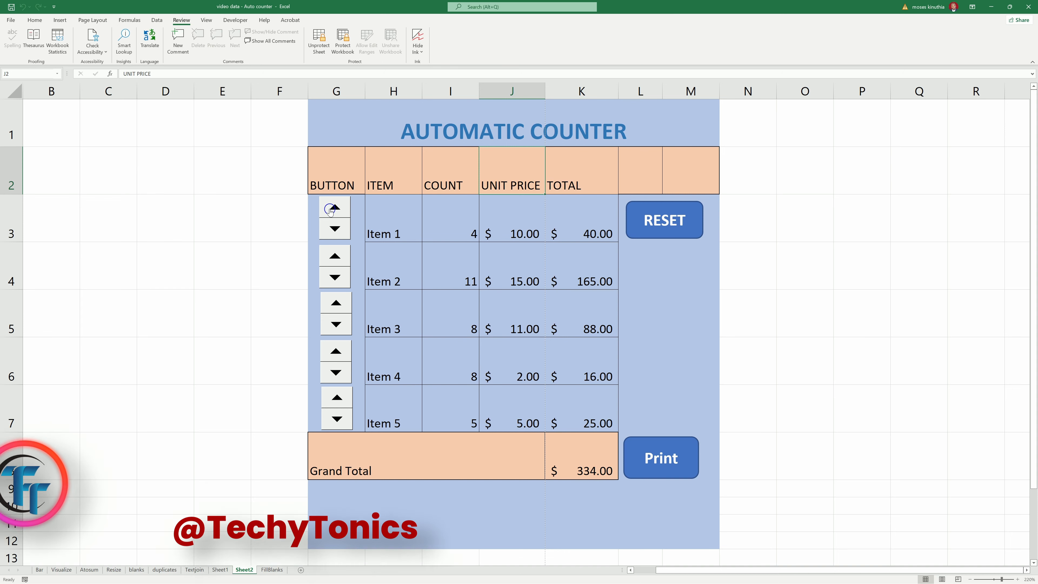